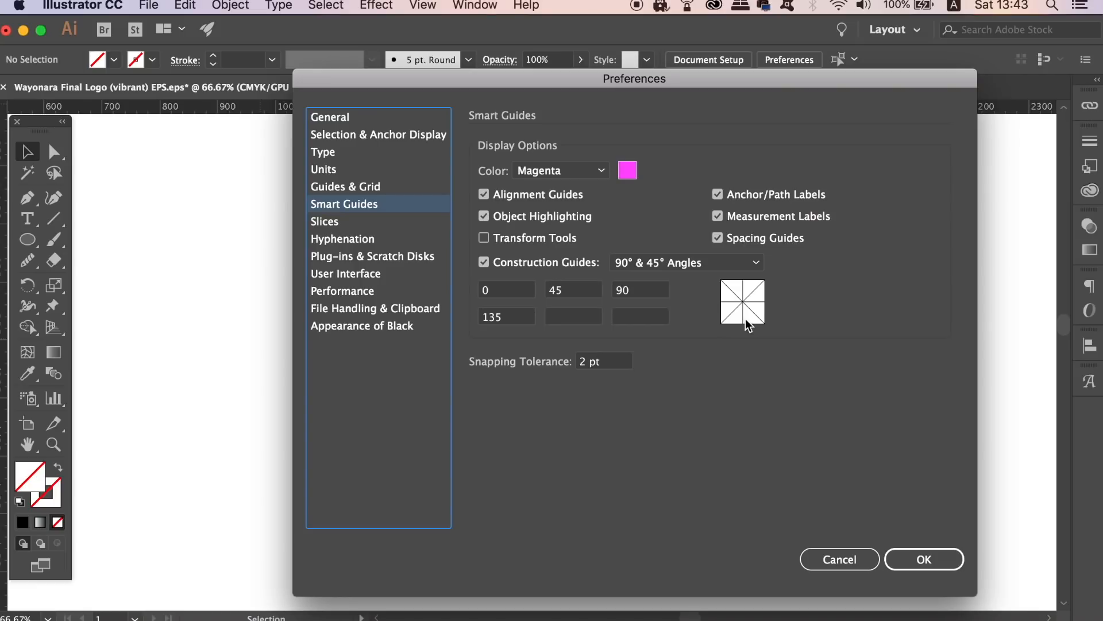
Accept the Smart Guides preferences with construction guides at 90° & 45° angles, and display the Pathfinder panel
left_click(920, 568)
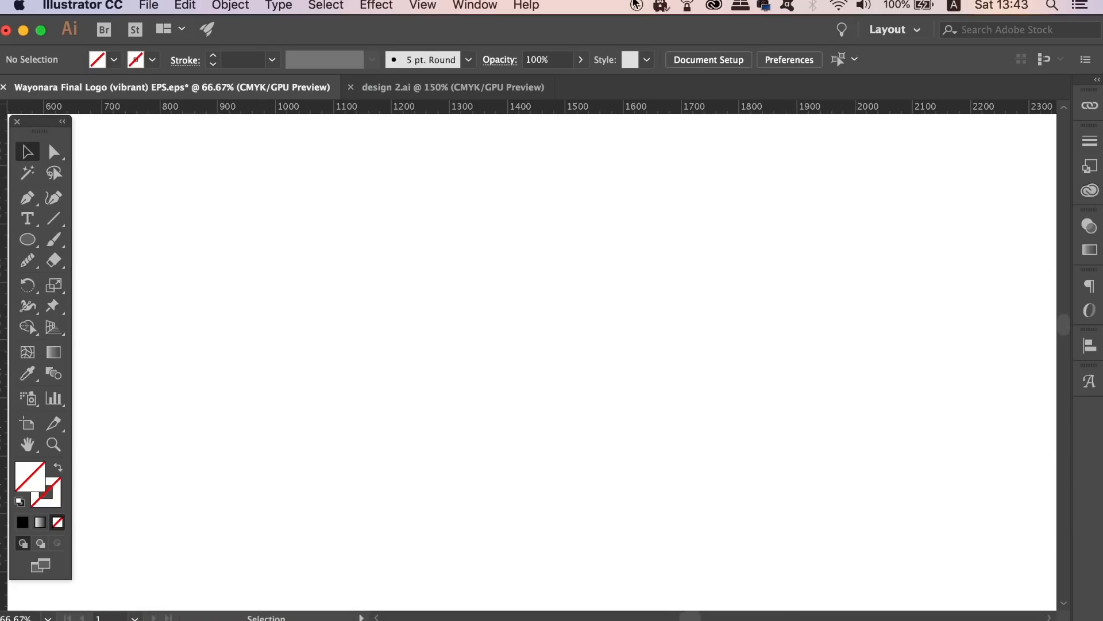
left_click(476, 5)
scroll(564, 204, "down", 5)
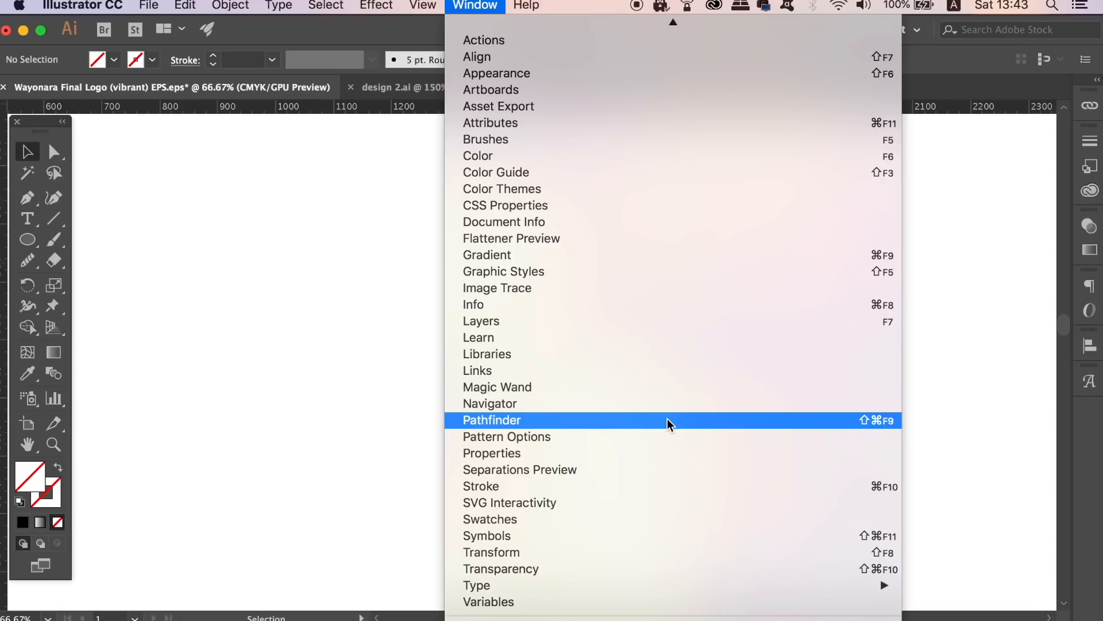
left_click(667, 420)
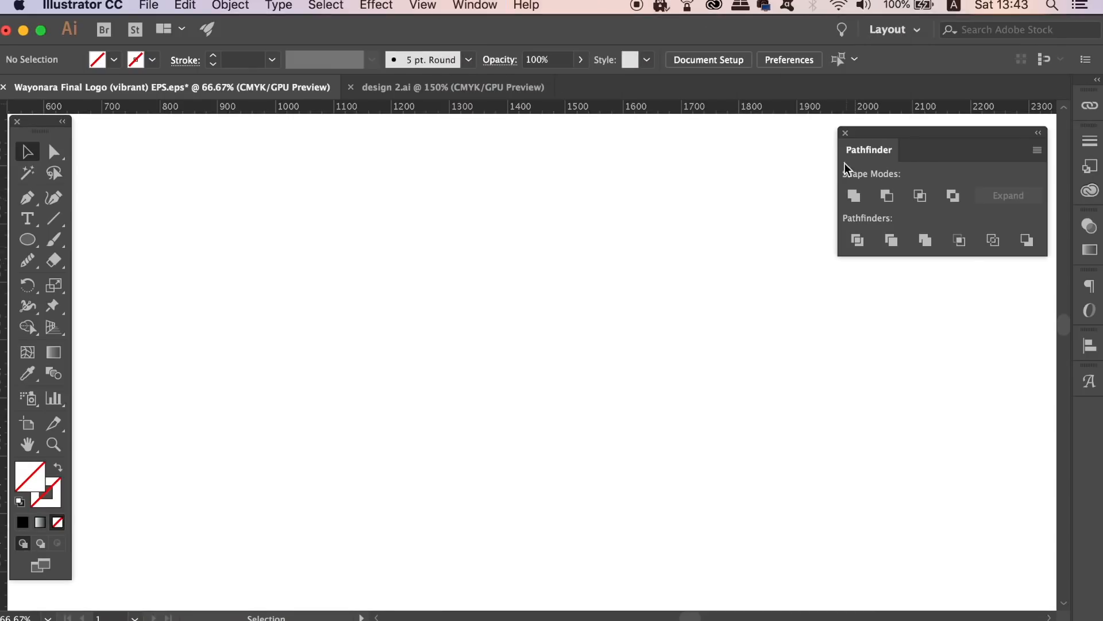
left_click(1038, 134)
left_click(862, 134)
Draw a black-filled circle about 489 px in diameter with no stroke, using the Ellipse tool
left_click(23, 522)
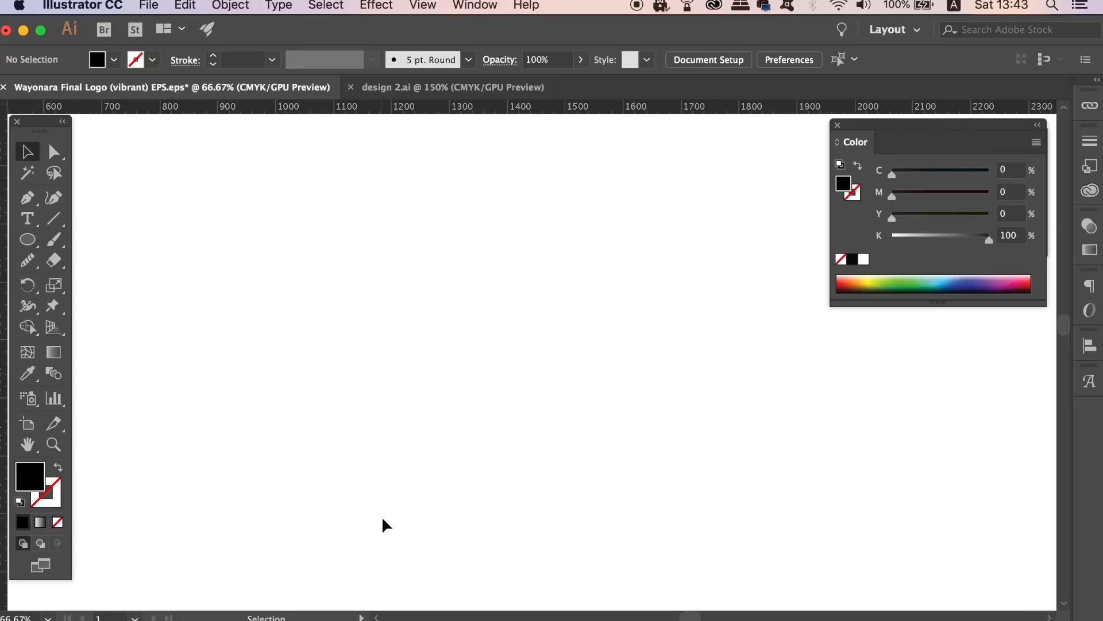
key("l")
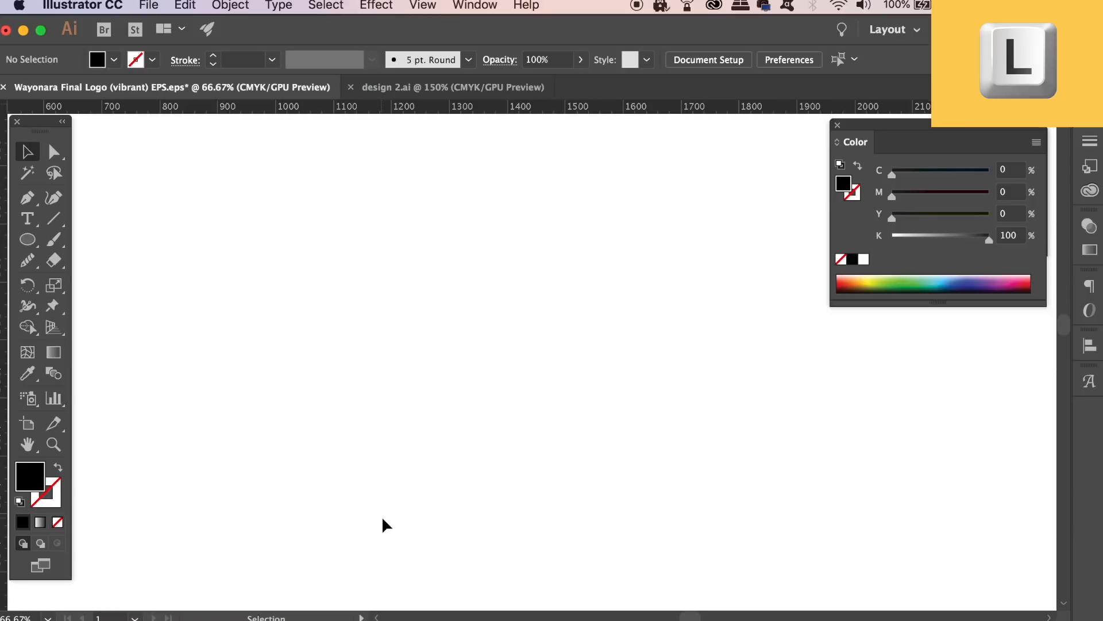
key("l")
left_click_drag(278, 226, 562, 509)
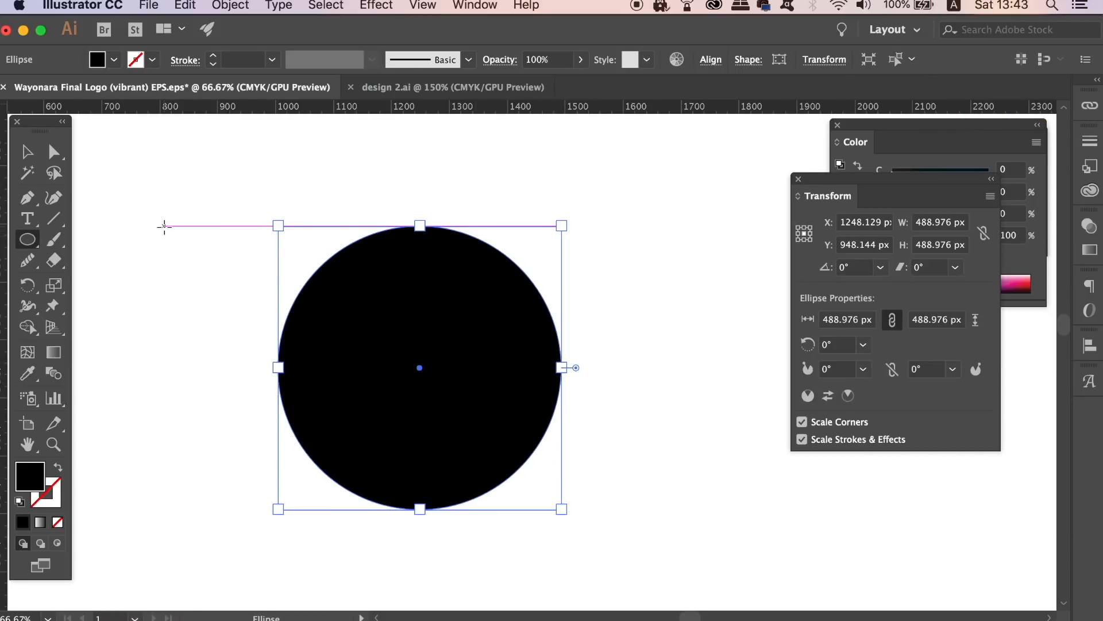
Duplicate the circle in front of itself and scale the copy about its centre to about 337 px in diameter
key("v")
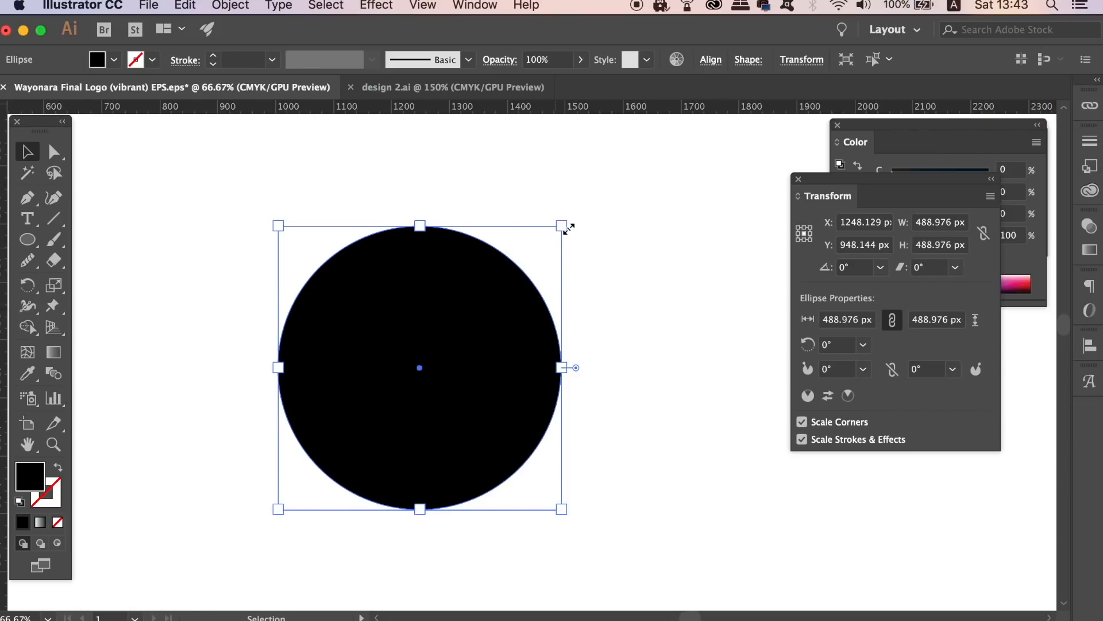
key("super+c")
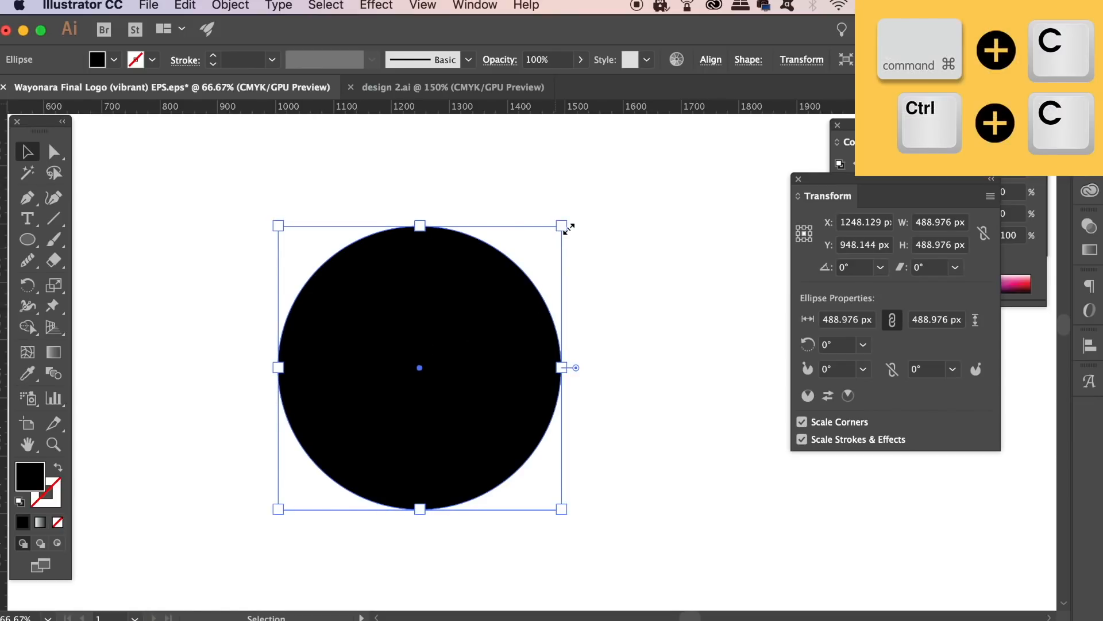
key("super+f")
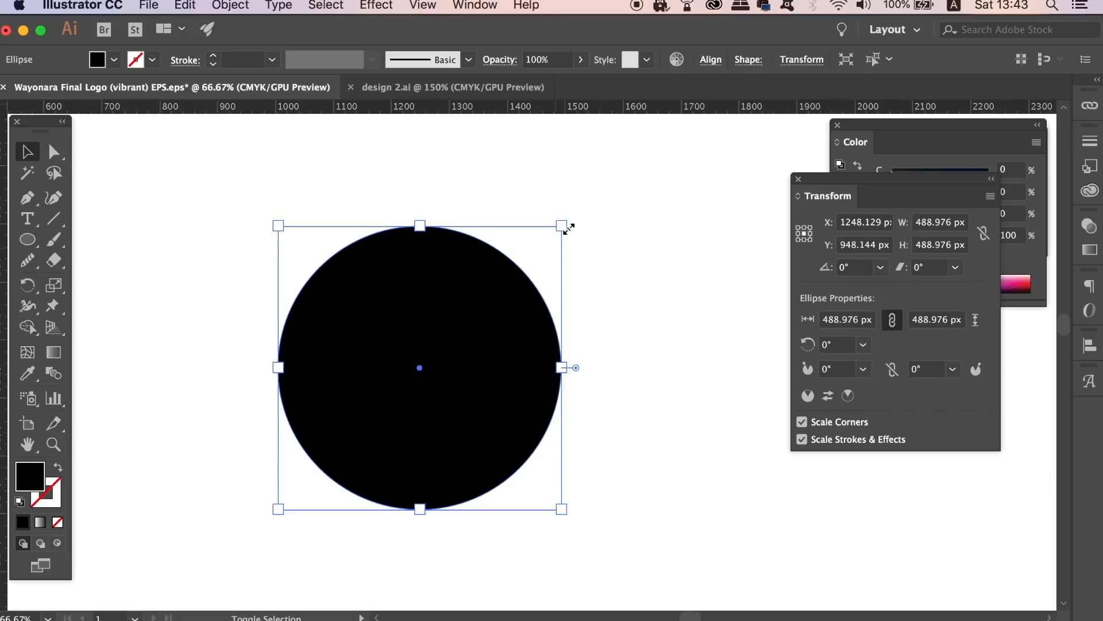
left_click_drag(569, 228, 517, 269)
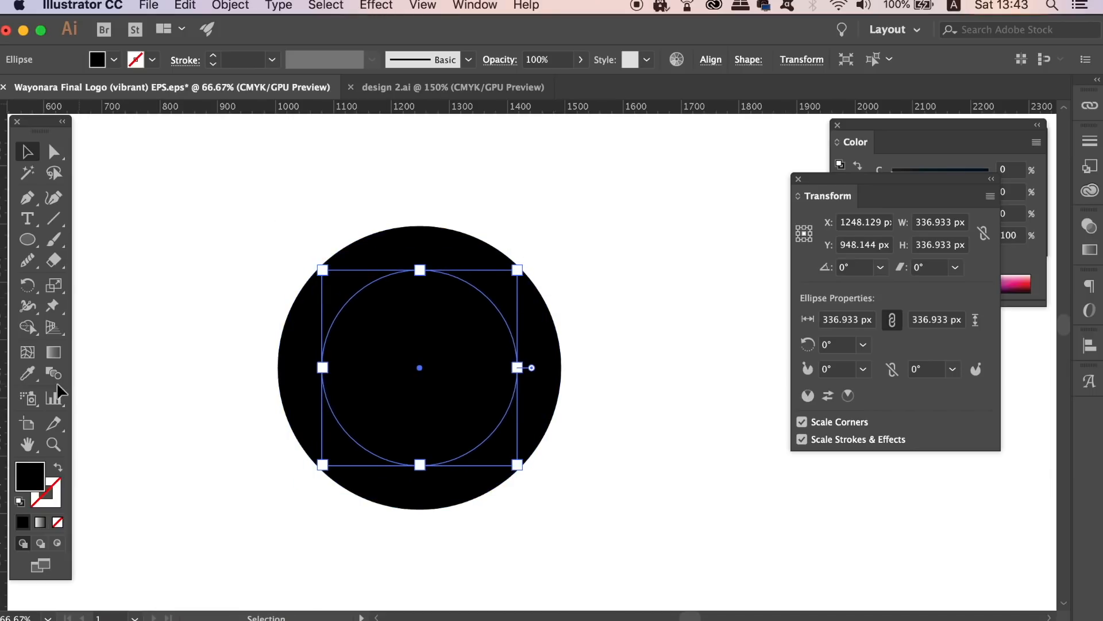
Fill the inner circle with white sampled from the canvas, and close the Transform and Color panels
left_click(36, 377)
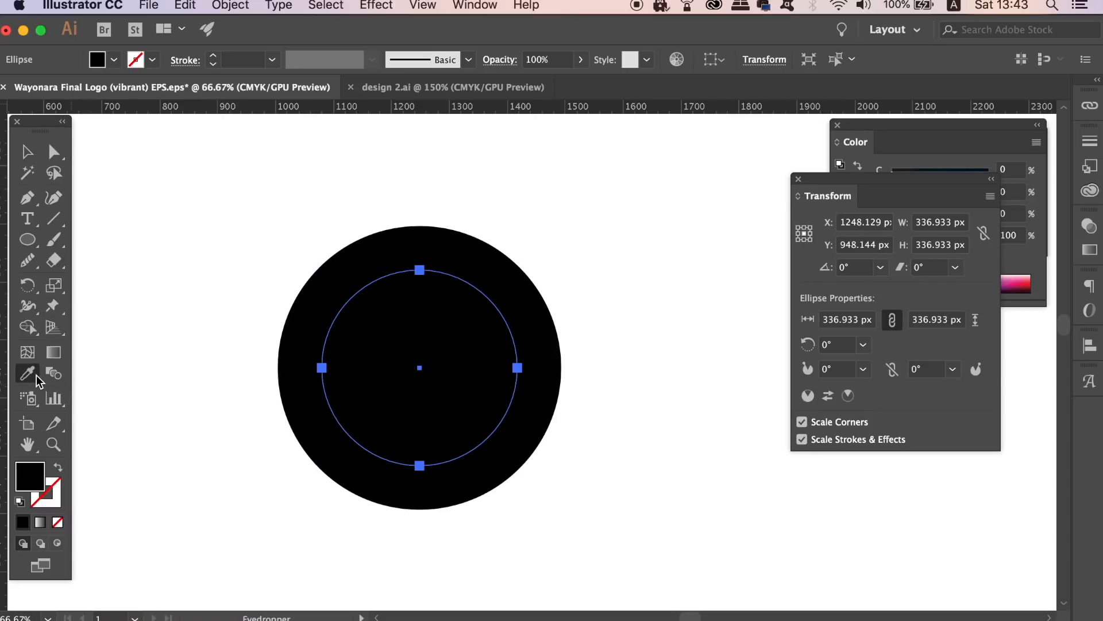
left_click(146, 372)
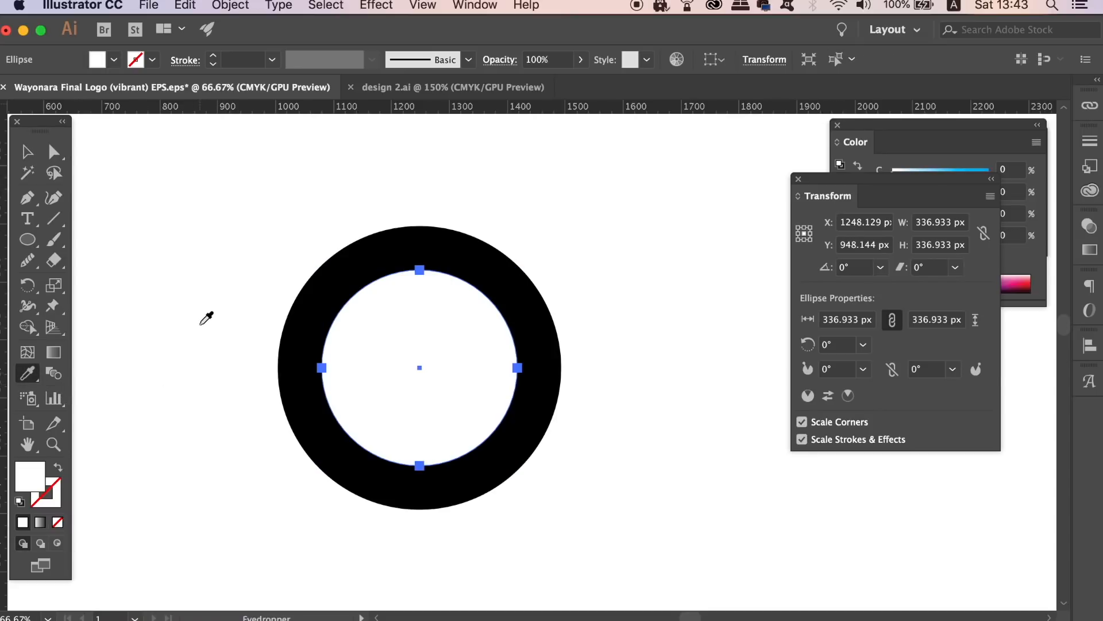
key("v")
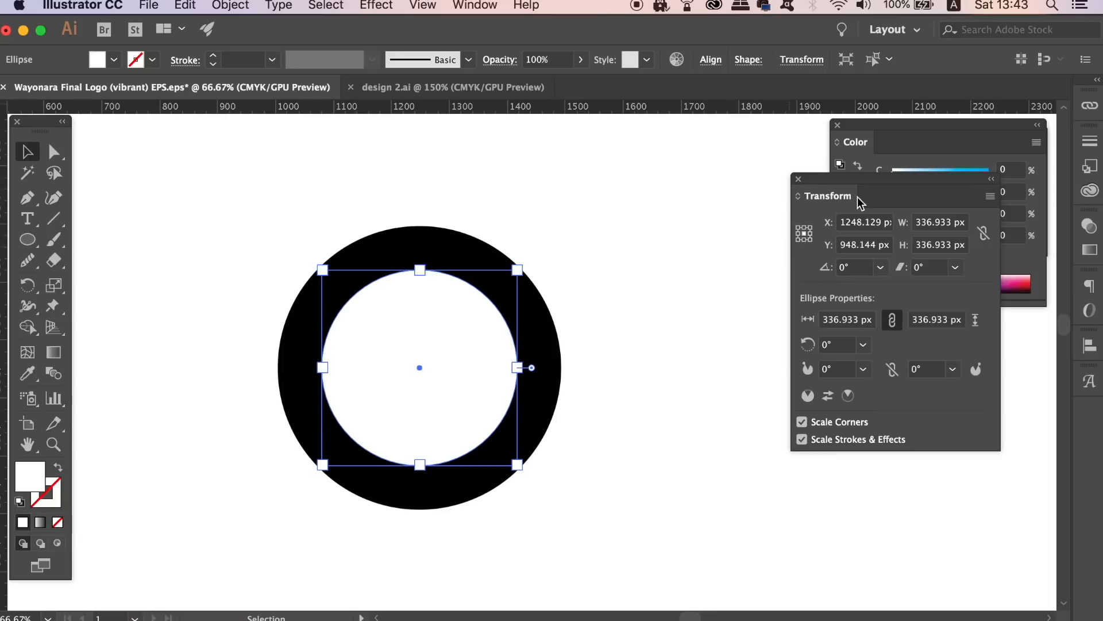
left_click(798, 180)
left_click(837, 124)
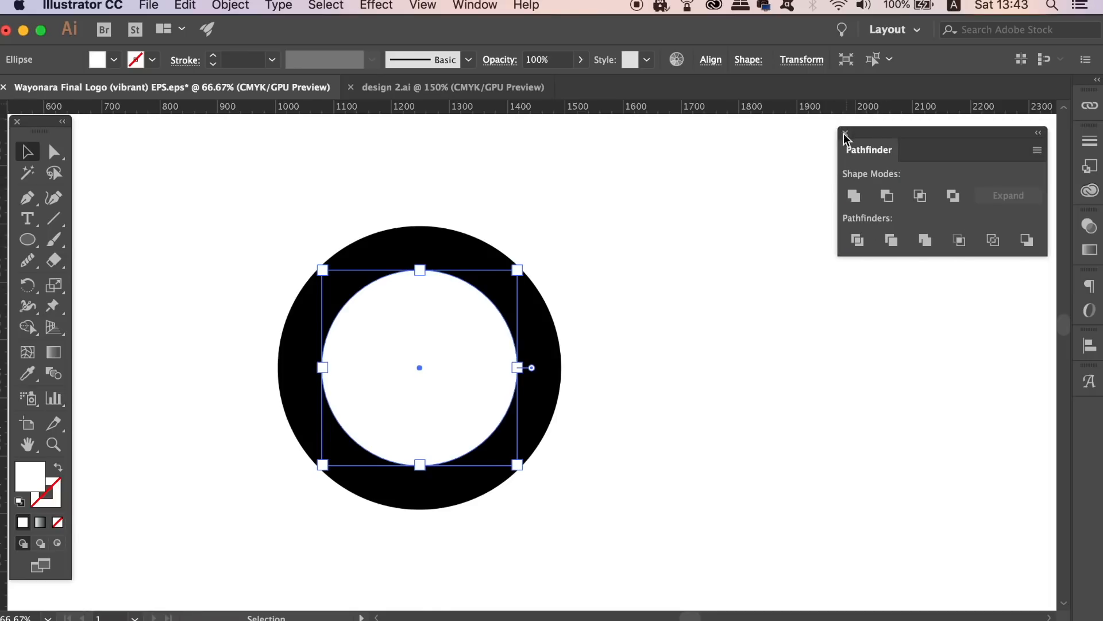
Subtract the inner circle from the black outer circle with Minus Front to make a ring
left_click_drag(623, 242, 640, 268)
left_click(420, 192)
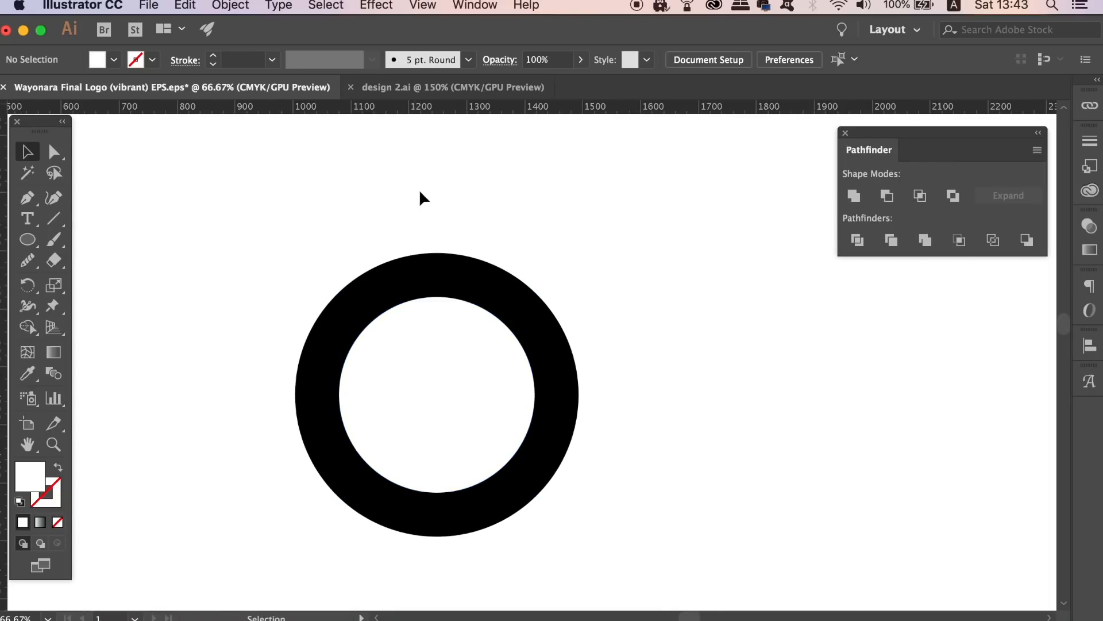
left_click_drag(333, 220, 418, 326)
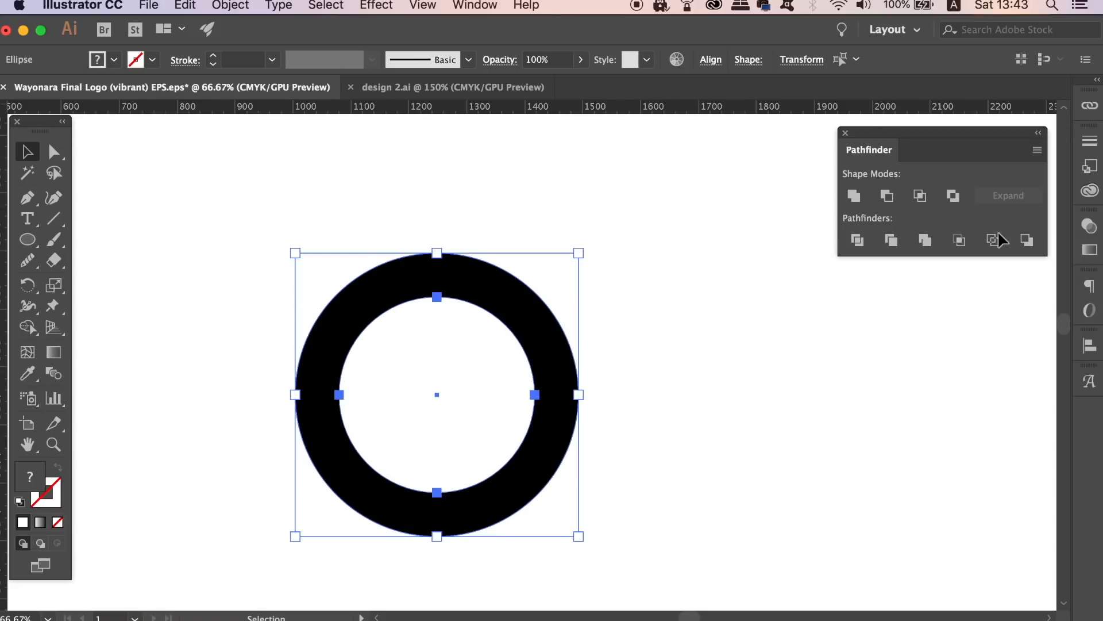
left_click(886, 196)
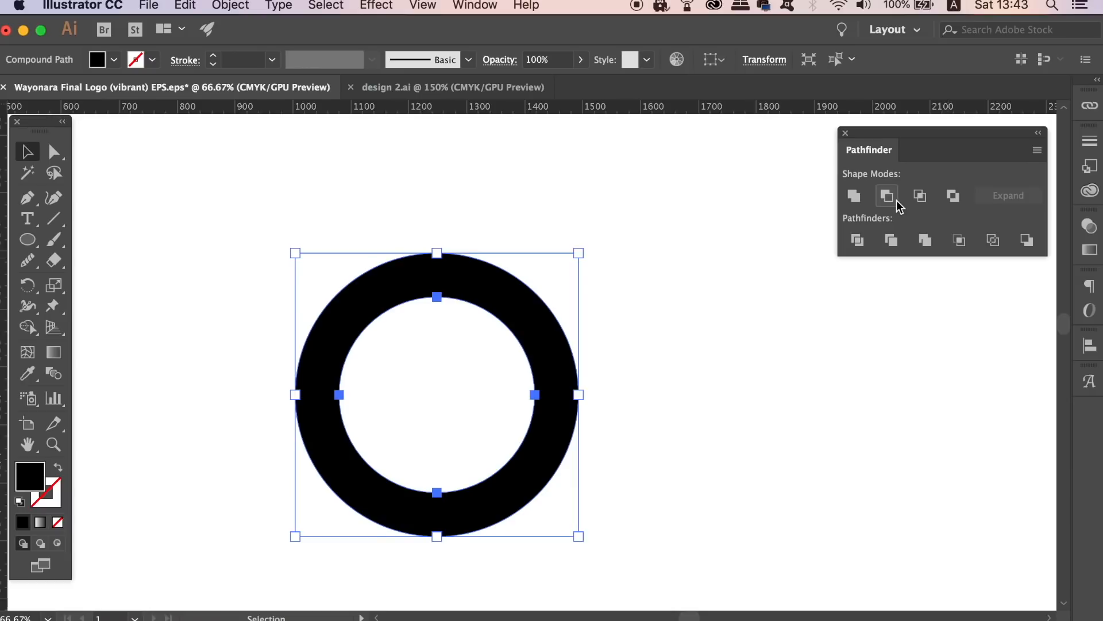
left_click(485, 196)
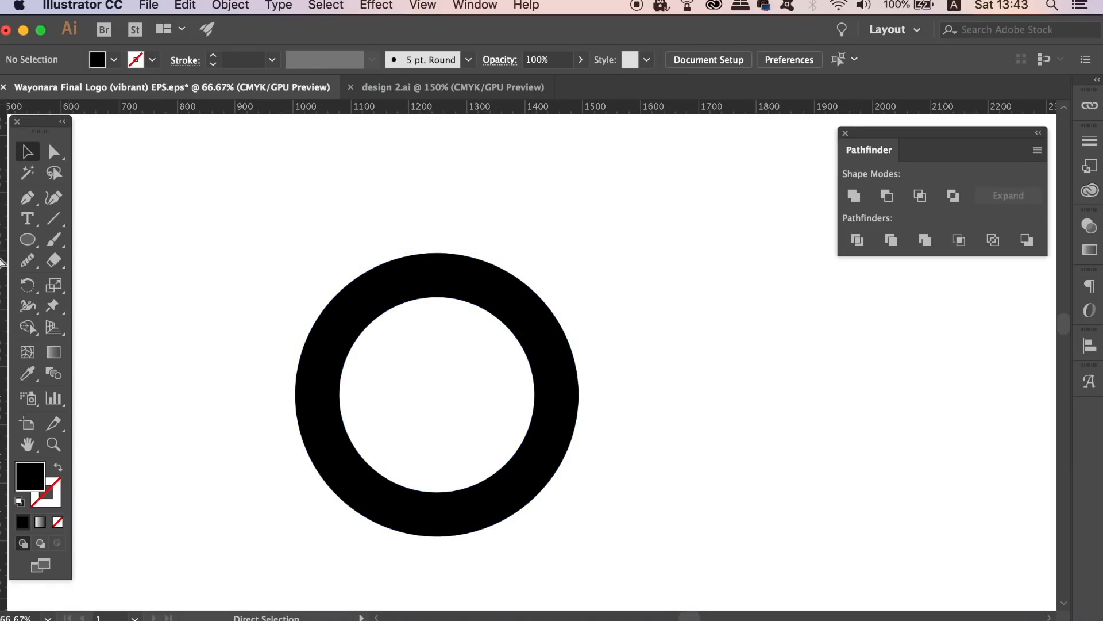
Add a vertical guide through the middle of the ring and align the two by their horizontal centres
left_click_drag(3, 262, 436, 264)
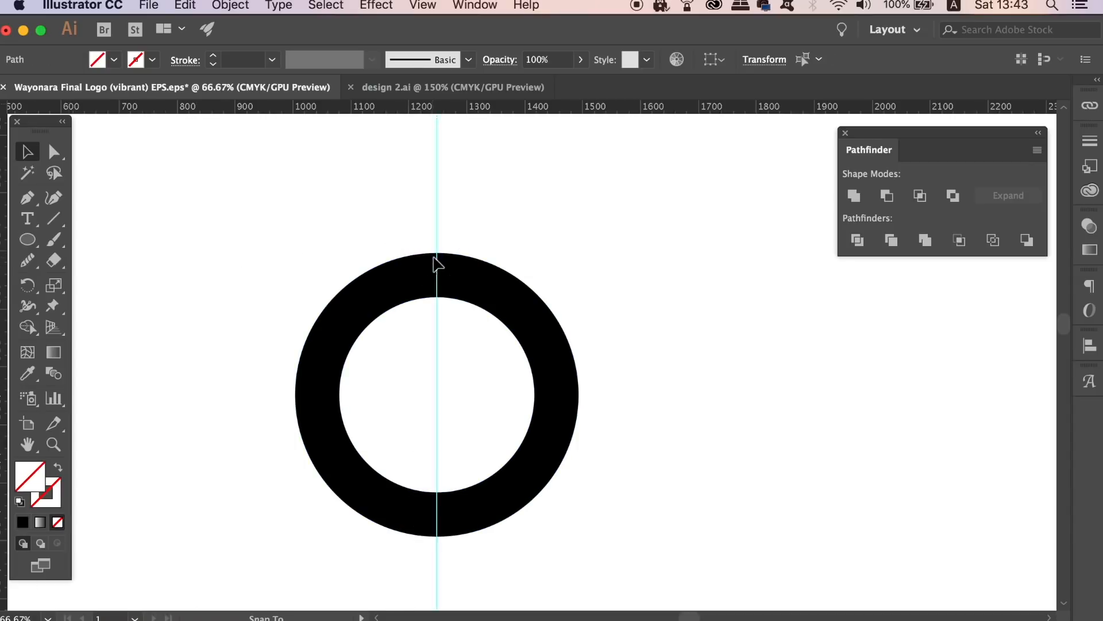
left_click_drag(295, 216, 536, 387)
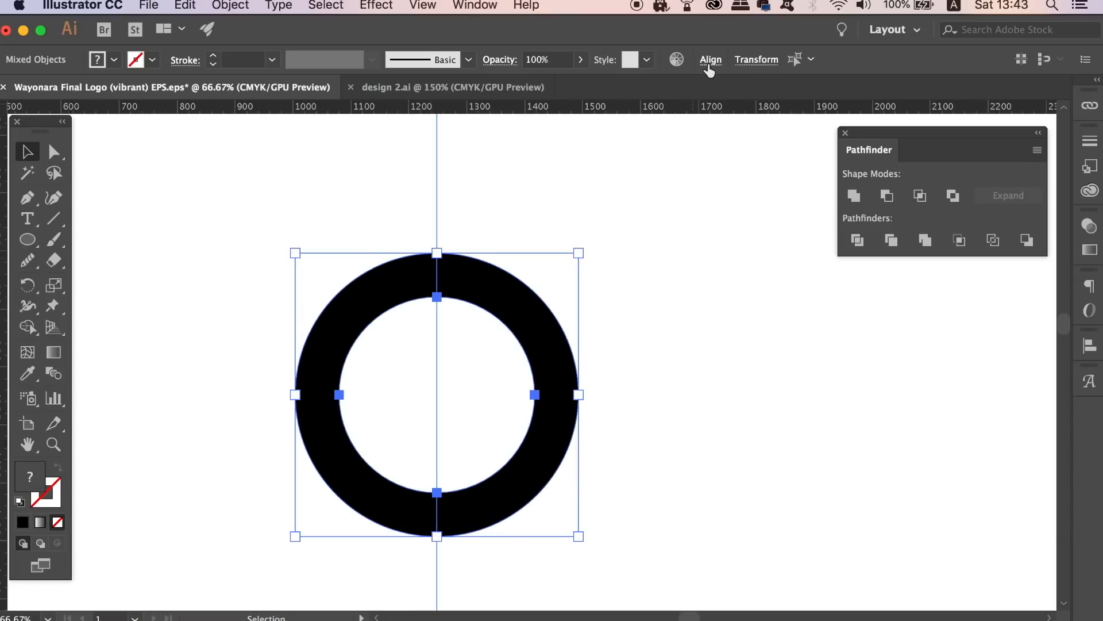
left_click(710, 59)
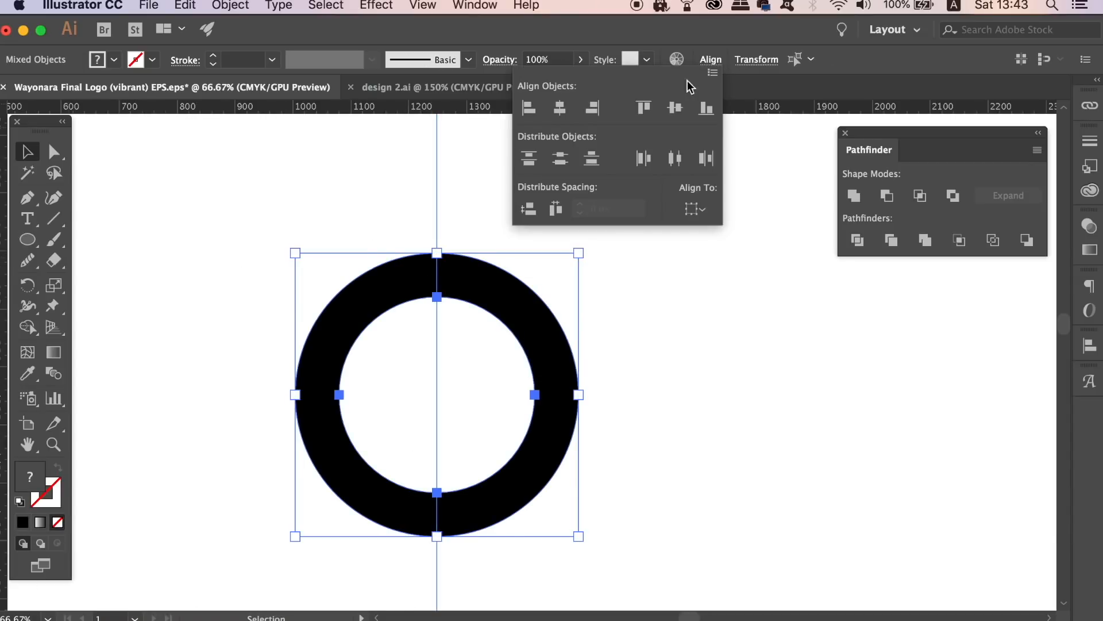
left_click(562, 109)
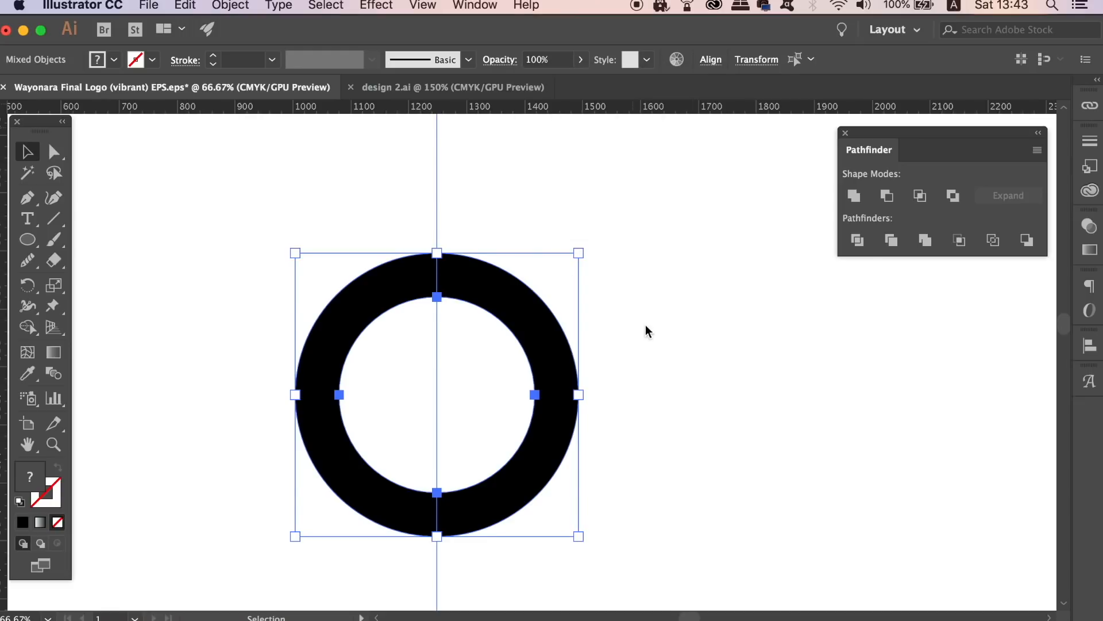
Close the Pathfinder panel and draw a straight Pen line from the ring's outer left edge up to the vertical guide
left_click_drag(667, 325, 697, 423)
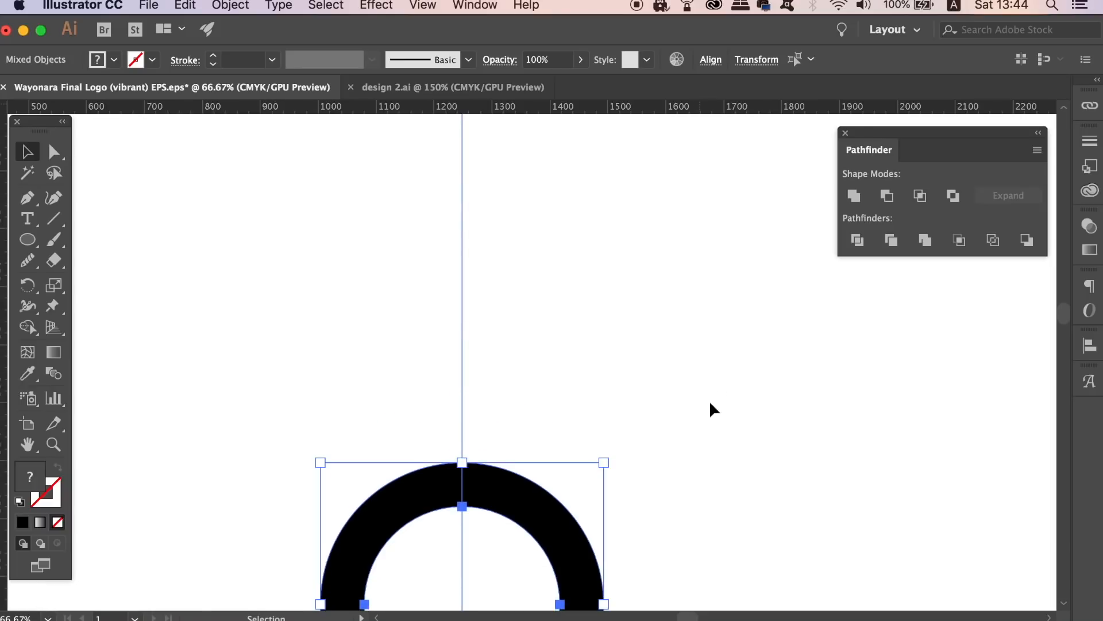
left_click(846, 133)
left_click(735, 247)
key("p")
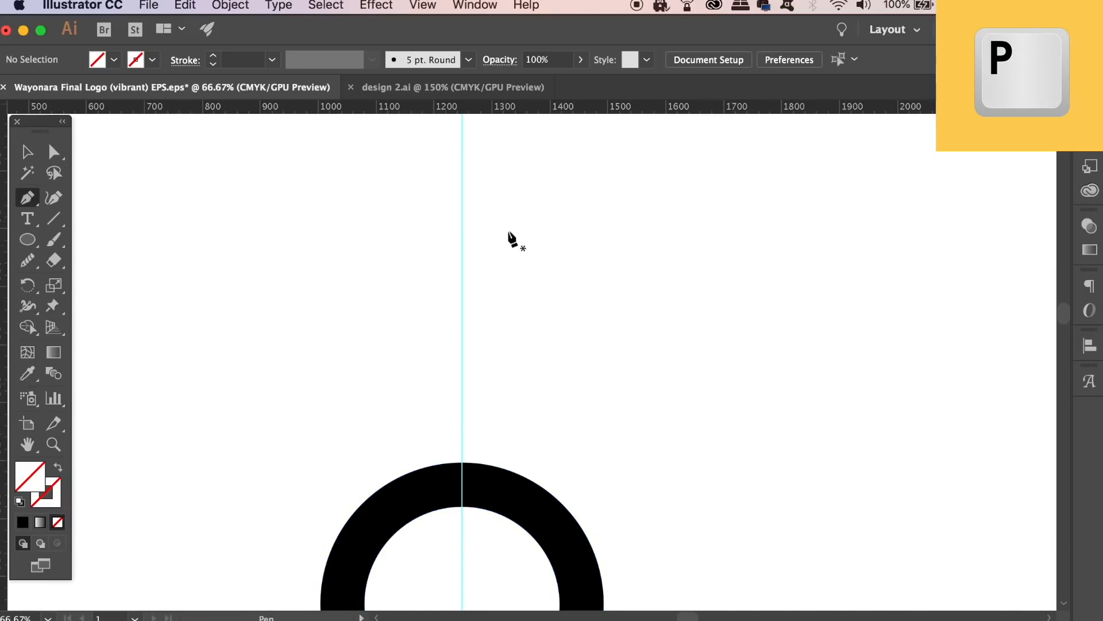
left_click(325, 566)
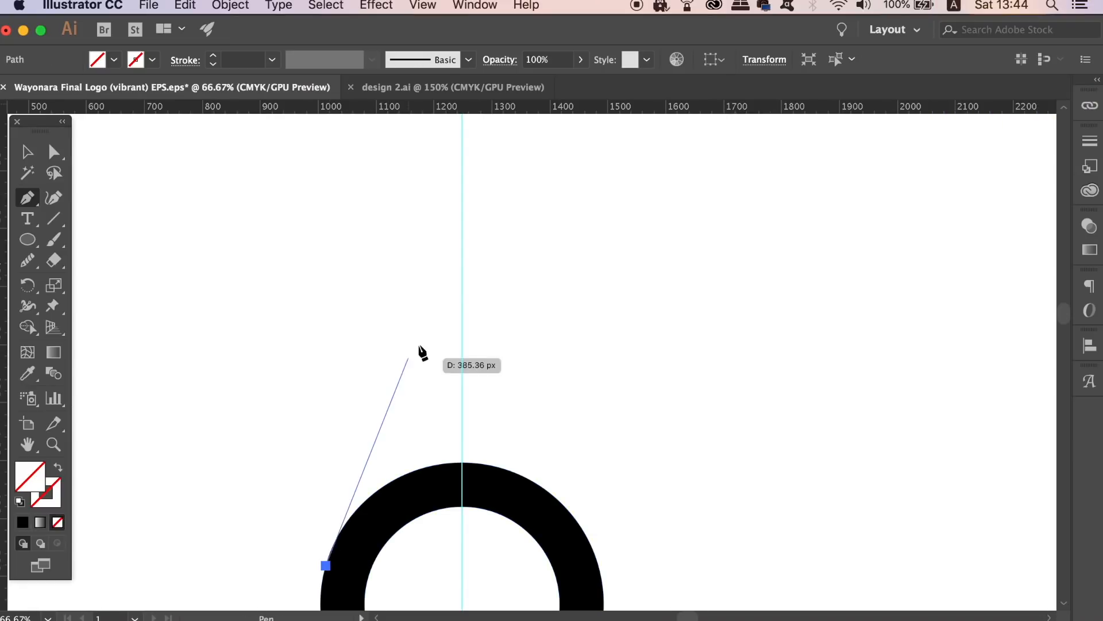
left_click(462, 156)
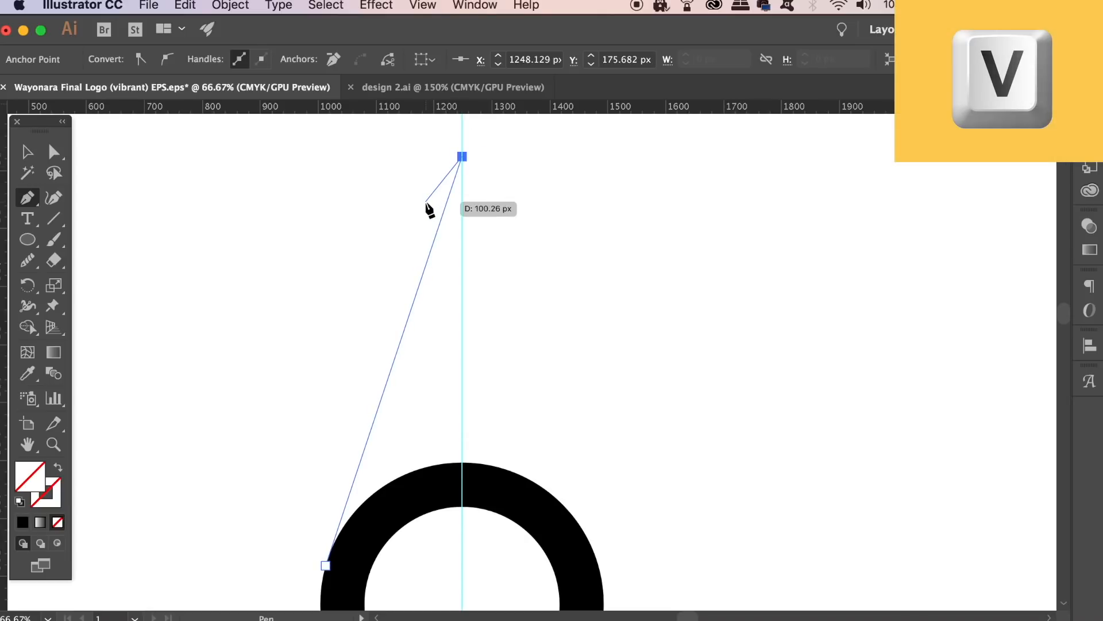
Finish the slanted line as an open path and give it a black 1 pt stroke
key("v")
left_click_drag(389, 263, 408, 151)
left_click(309, 237)
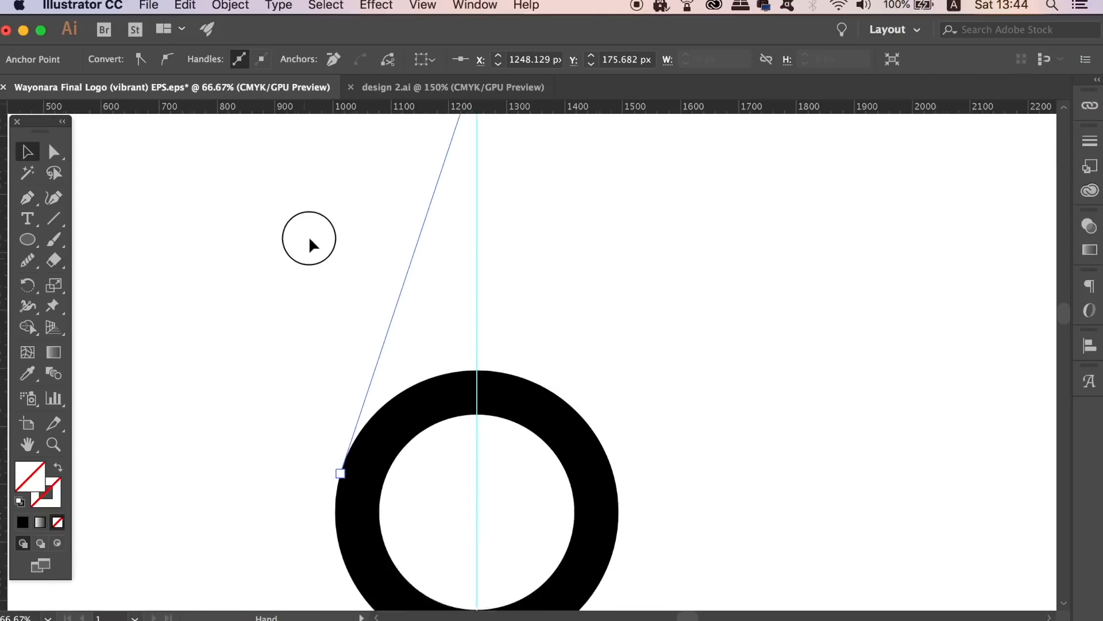
left_click(387, 313)
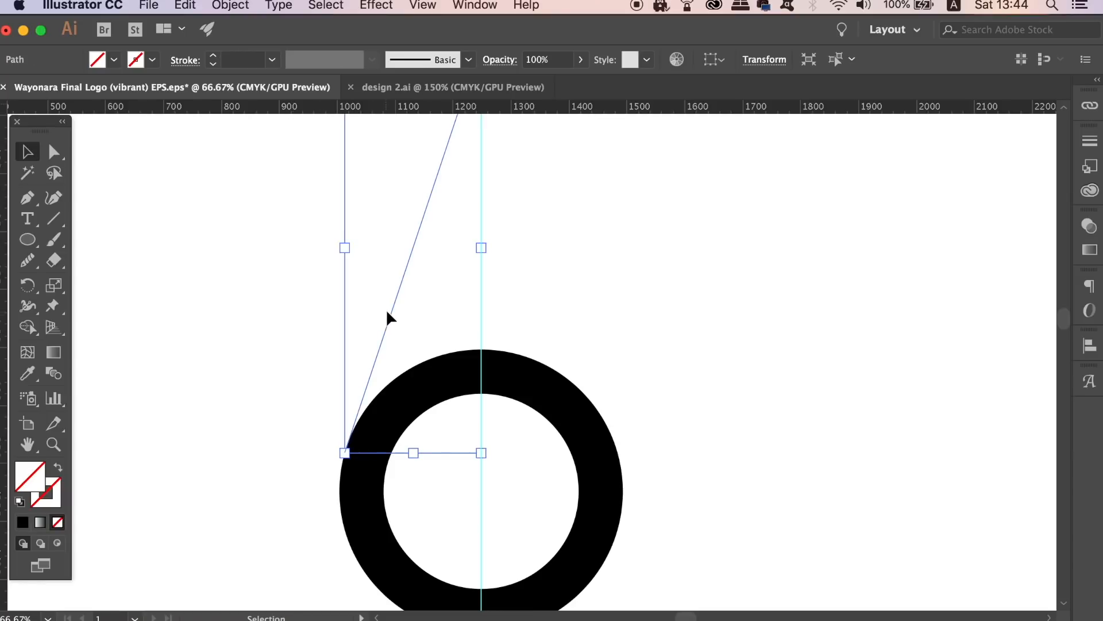
left_click(55, 498)
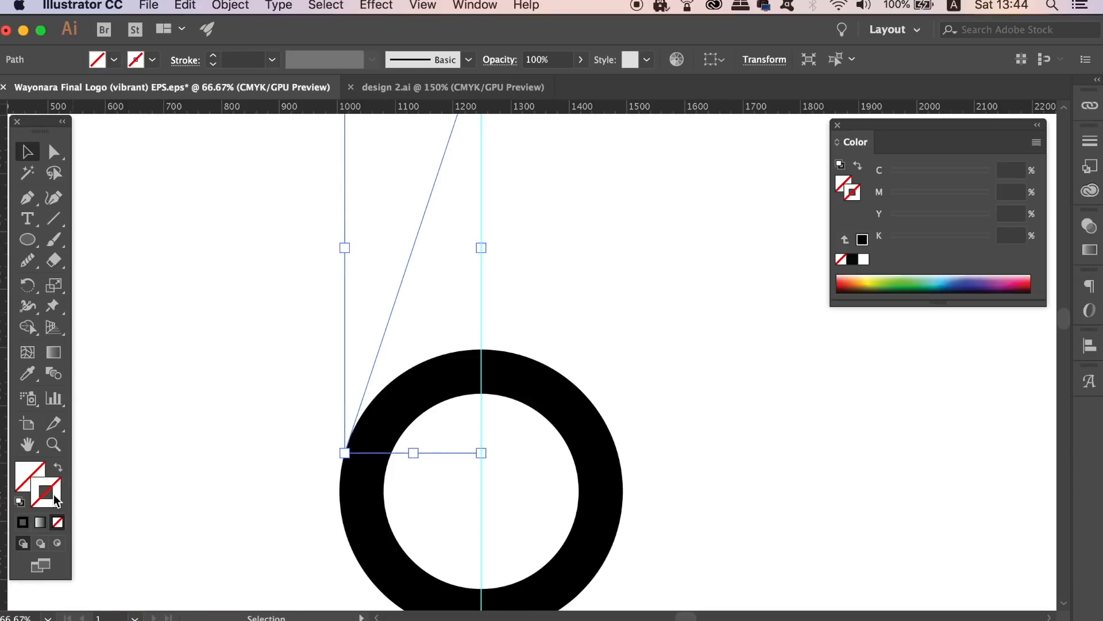
left_click(22, 522)
left_click(192, 470)
Examine at 400% how the slanted line meets the ring's outer left edge
key("super+equal")
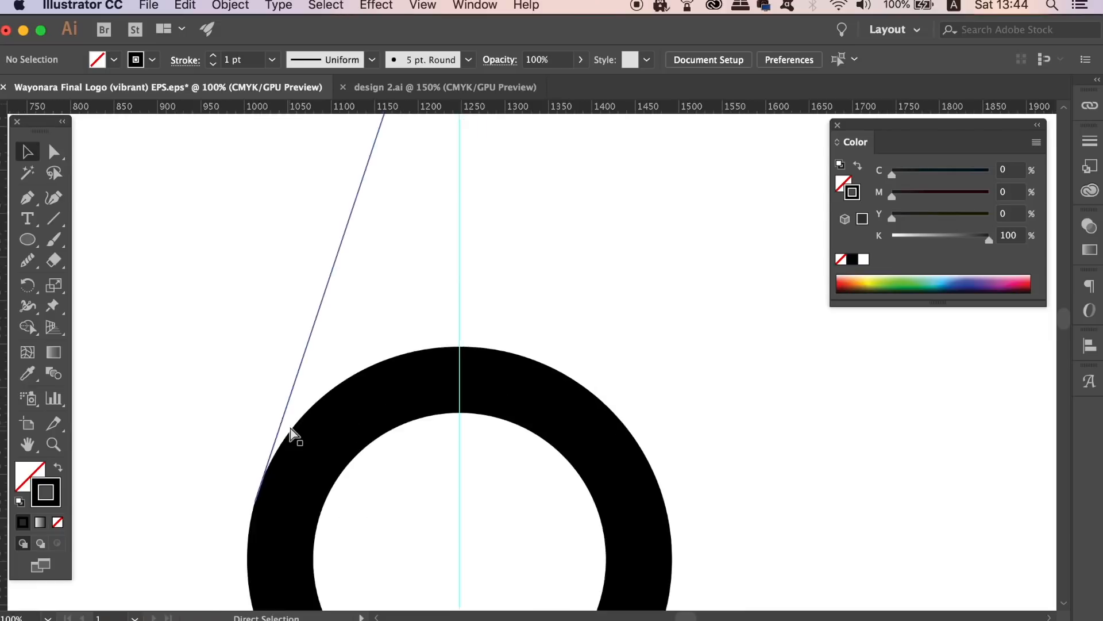
key("super+equal")
key("super+equal")
key("super+equal")
key("super+equal")
left_click_drag(290, 426, 800, 182)
left_click_drag(315, 479, 793, 268)
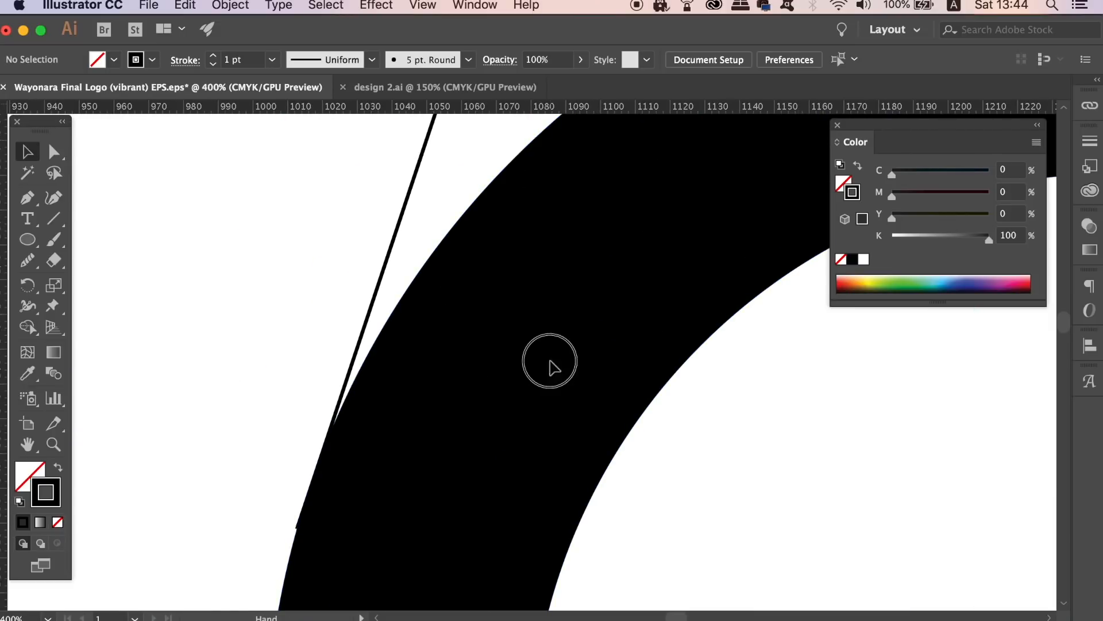
left_click_drag(550, 361, 566, 288)
left_click_drag(409, 384, 405, 289)
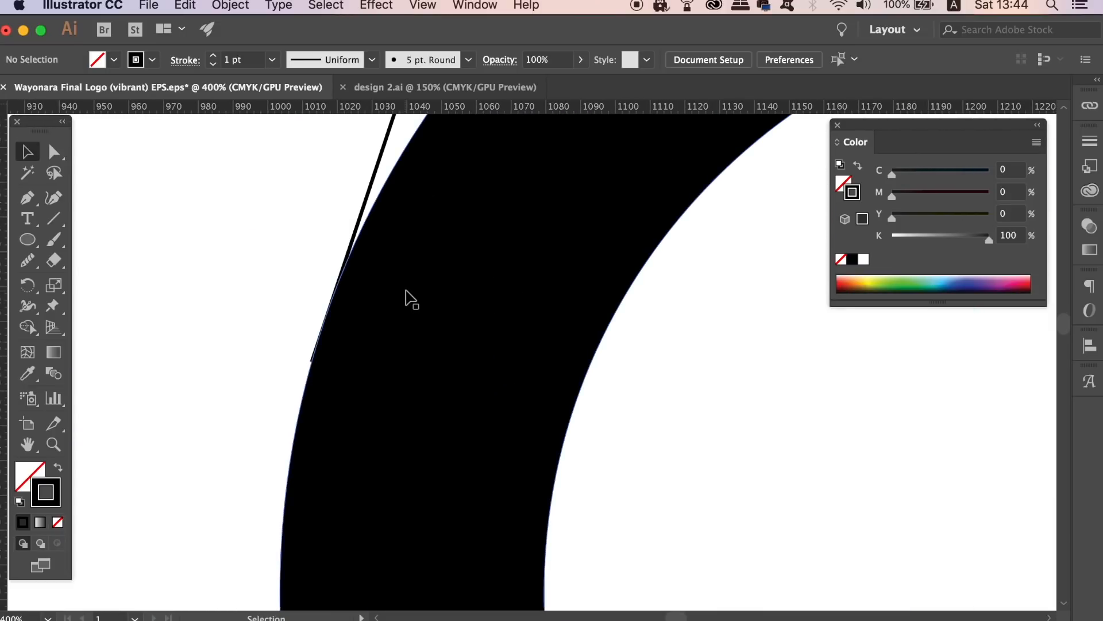
Change the slanted line's stroke color to light purple, ea94ff
left_click(373, 183)
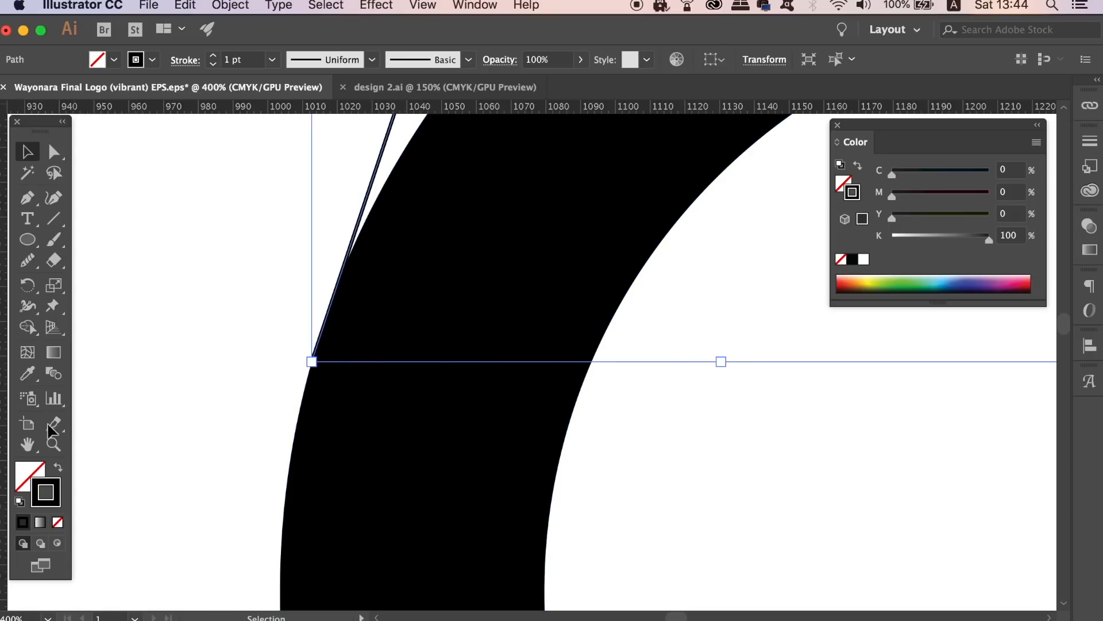
double_click(46, 492)
left_click(894, 333)
left_click_drag(803, 315, 739, 279)
left_click(1052, 287)
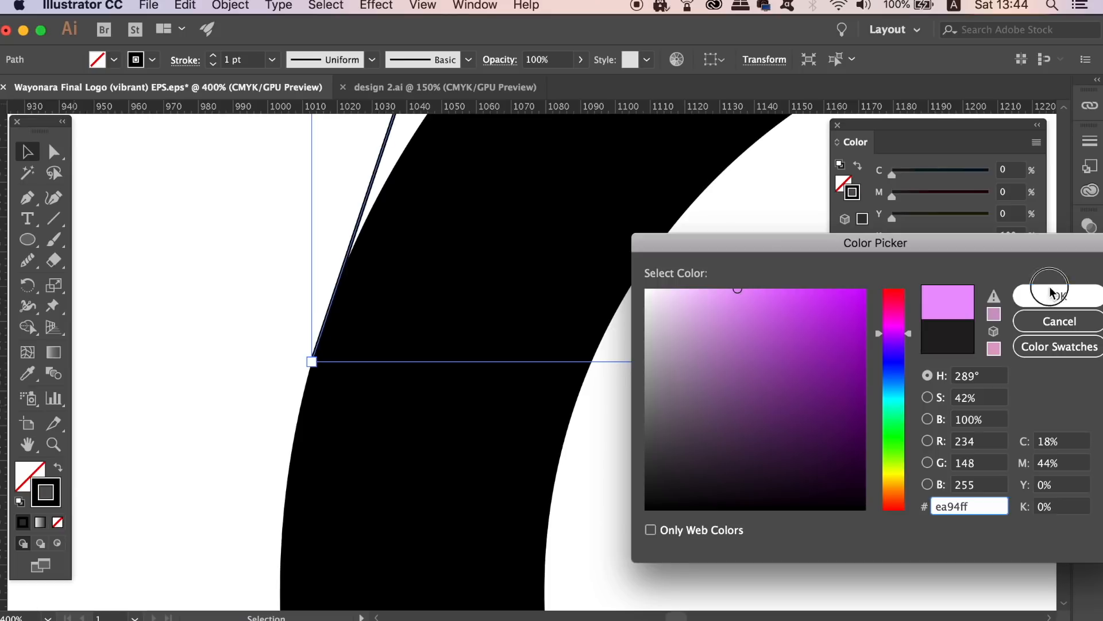
left_click(240, 307)
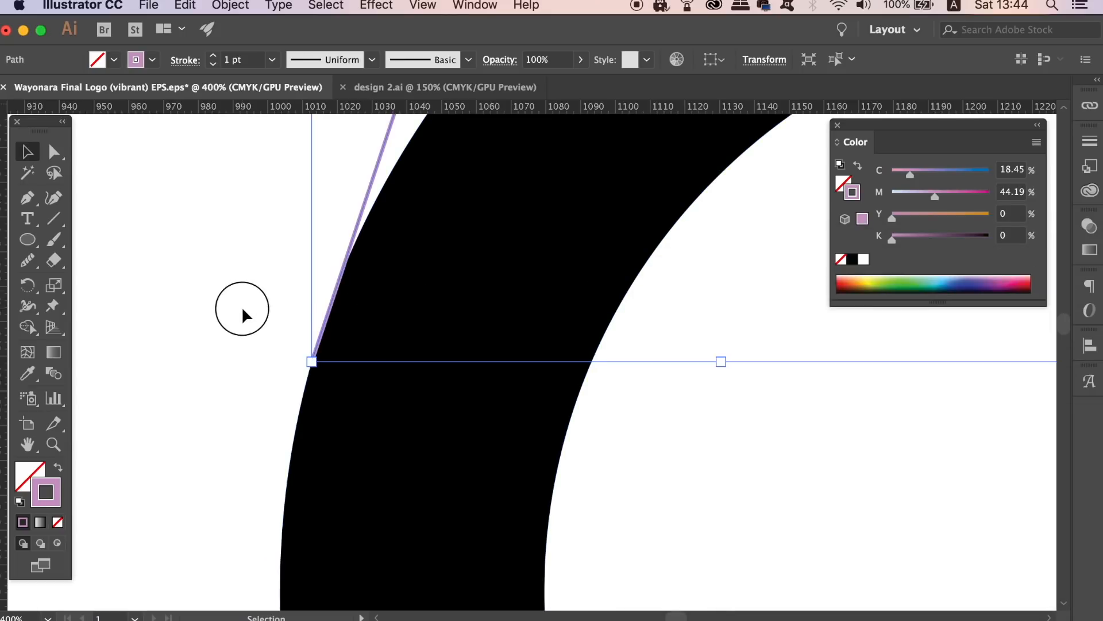
Set the slanted line's stroke weight to 0.5 pt
left_click(339, 289)
left_click(271, 60)
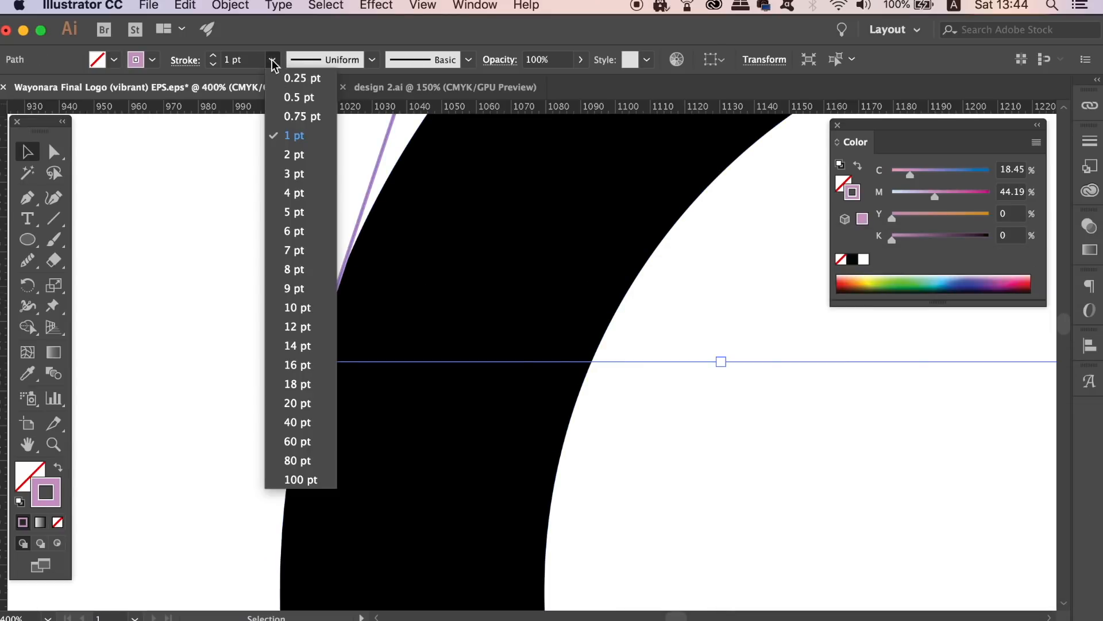
left_click(295, 97)
left_click(242, 178)
Move the slanted line's lower anchor point so it meets the ring's outer left edge tangentially, working at 800%
key("super+equal")
key("super+equal")
left_click_drag(218, 208, 564, 202)
left_click_drag(413, 308, 339, 361)
key("a")
left_click(370, 414)
left_click_drag(370, 415, 357, 362)
left_click(313, 396)
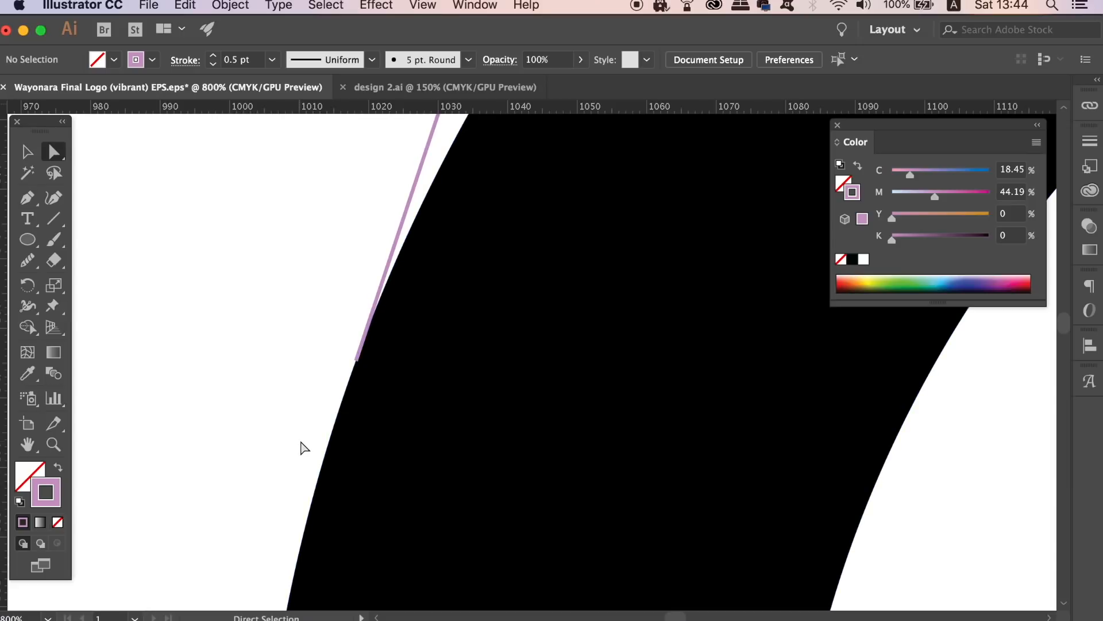
Duplicate the slanted line and place the copy so its lower end meets the ring's inner left edge
key("super+0")
left_click_drag(369, 431, 314, 467)
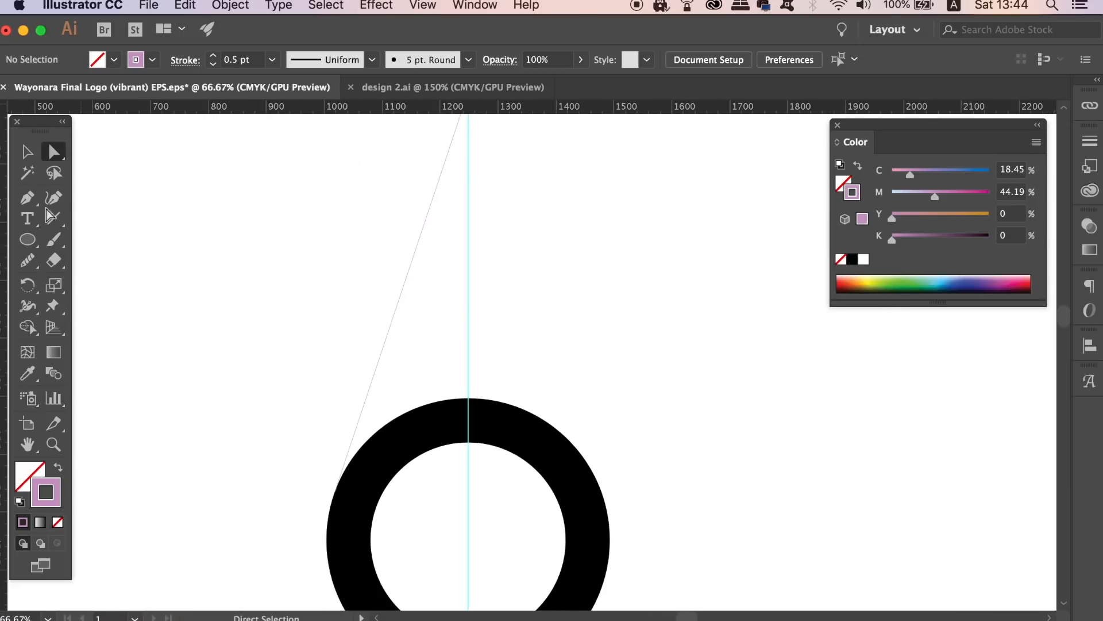
left_click(391, 344)
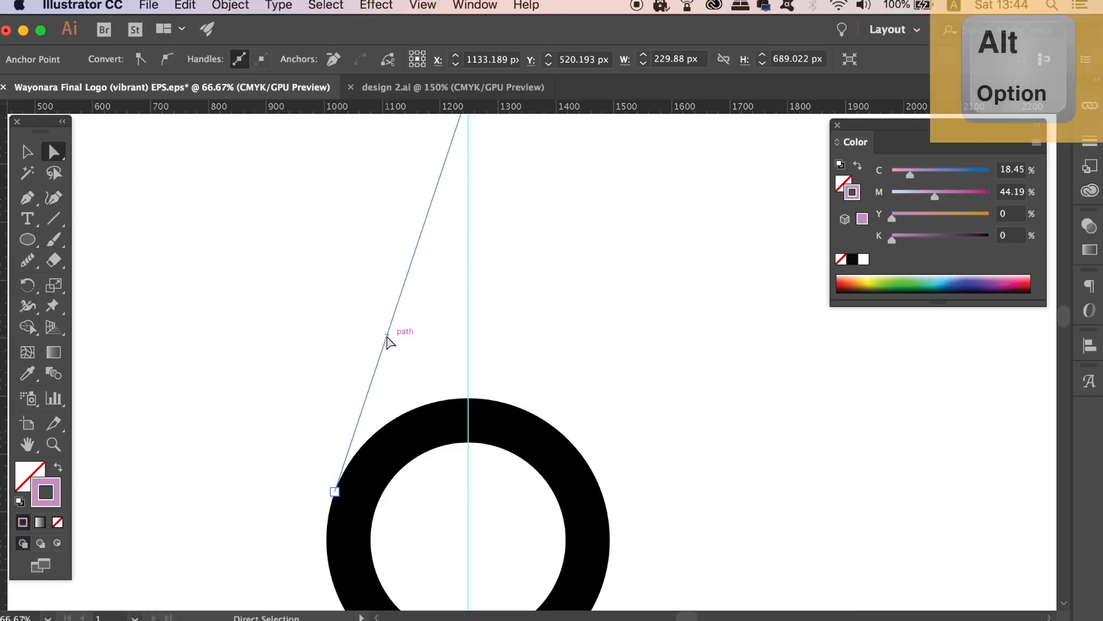
left_click(387, 339, "alt")
left_click_drag(387, 348, 682, 126)
key("super+equal")
key("super+equal")
key("super+equal")
left_click_drag(555, 258, 585, 136)
left_click_drag(414, 234, 398, 277)
left_click(492, 350)
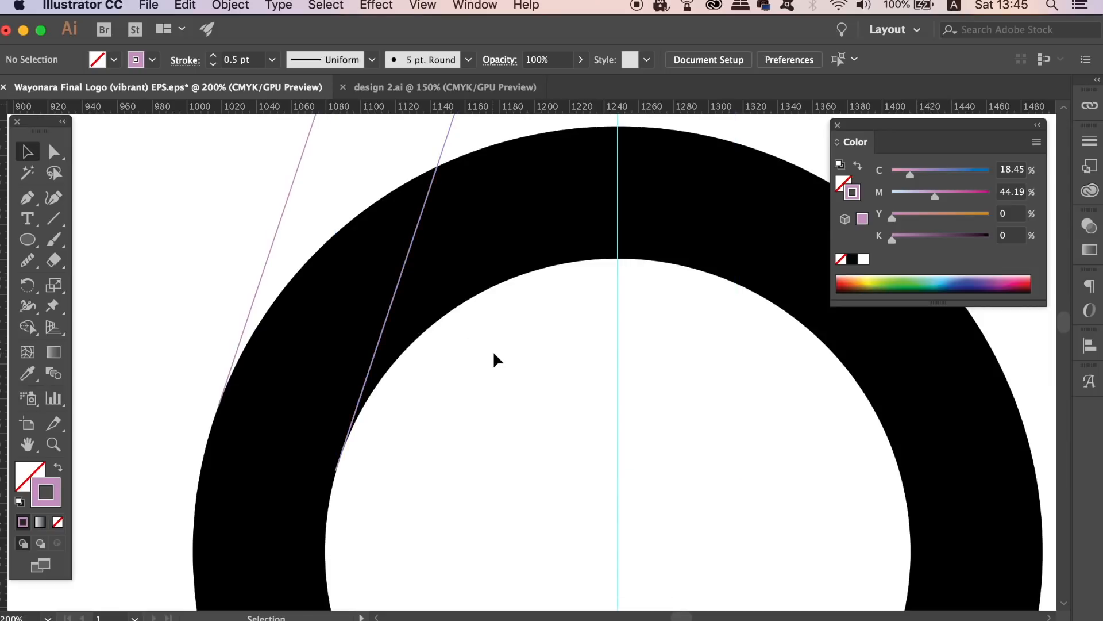
Shorten the copied line by moving its upper anchor point back along its slope onto the vertical guide
scroll(497, 359, "down", 4)
scroll(495, 360, "up", 3)
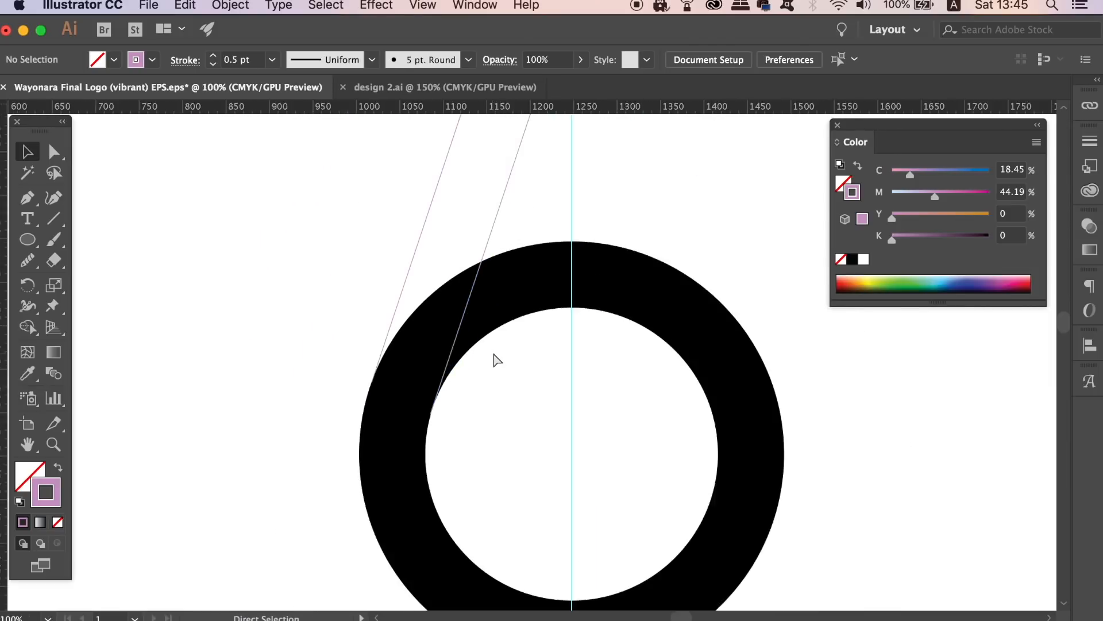
left_click_drag(515, 490, 520, 567)
left_click_drag(566, 402, 508, 606)
left_click_drag(571, 433, 517, 609)
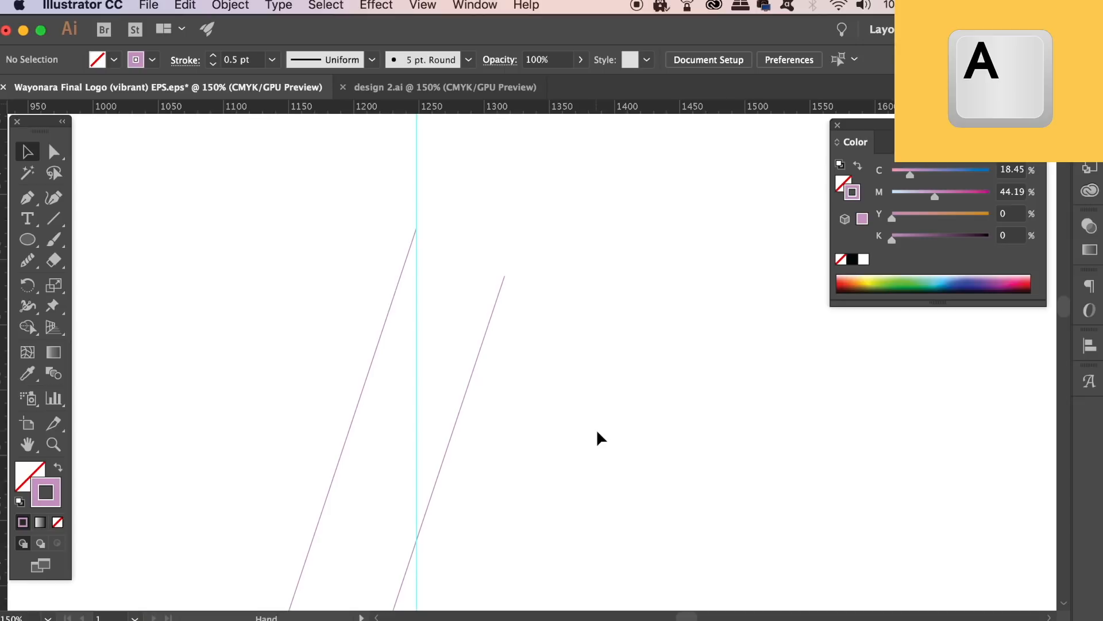
key("a")
left_click_drag(510, 189, 455, 366)
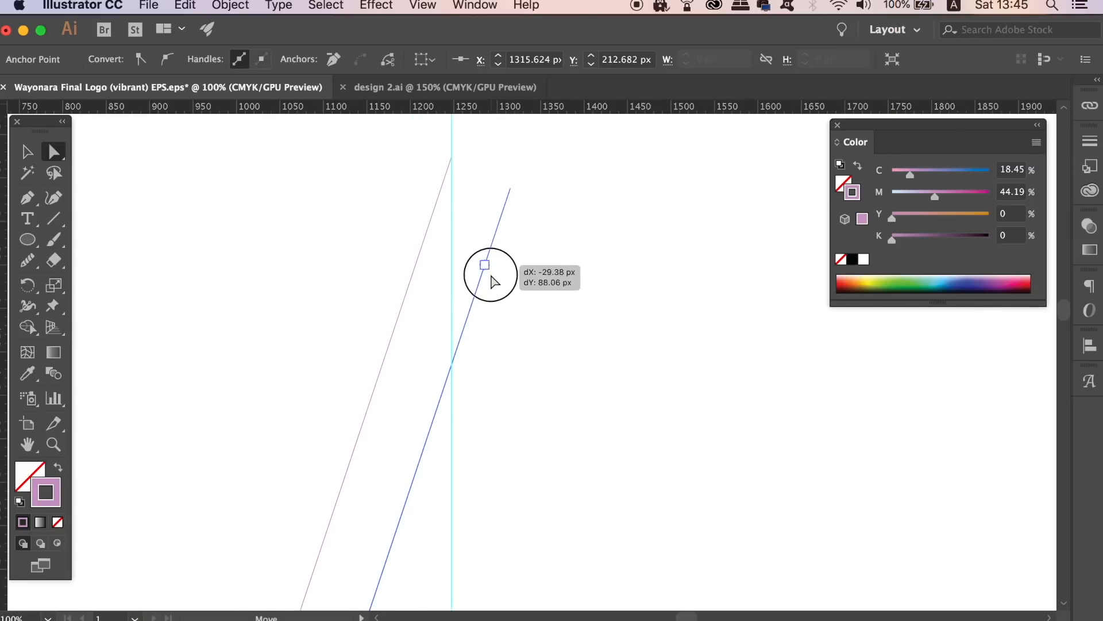
left_click(546, 368)
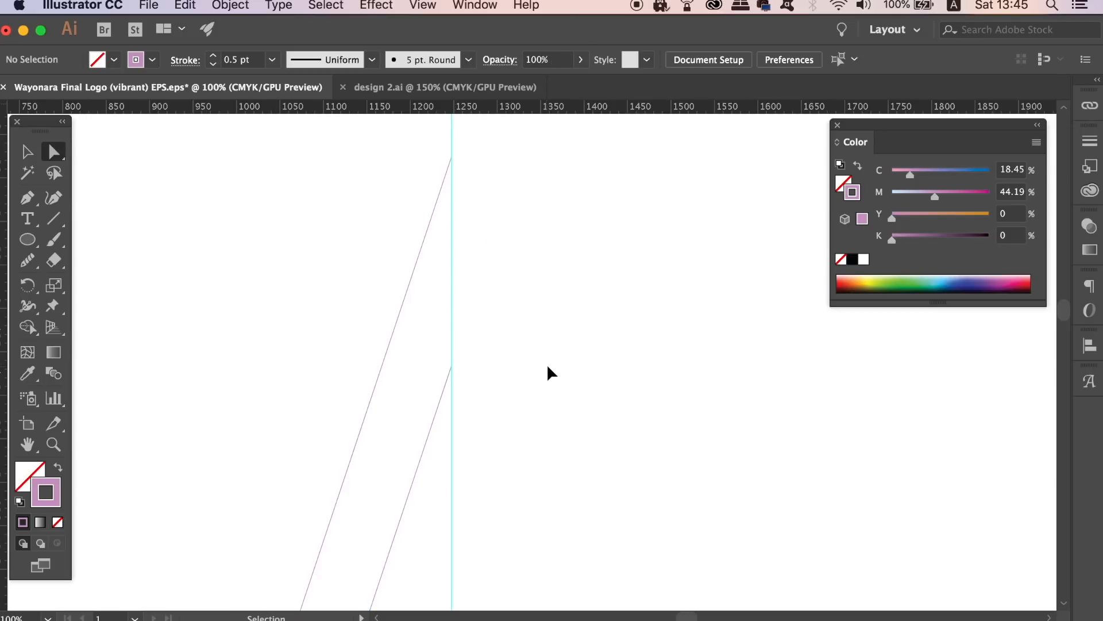
Join the upper ends of both slanted lines along the guide with the Pen tool and swap the path's fill and stroke colors
key("super+minus")
left_click_drag(548, 368, 524, 271)
key("p")
left_click(25, 193)
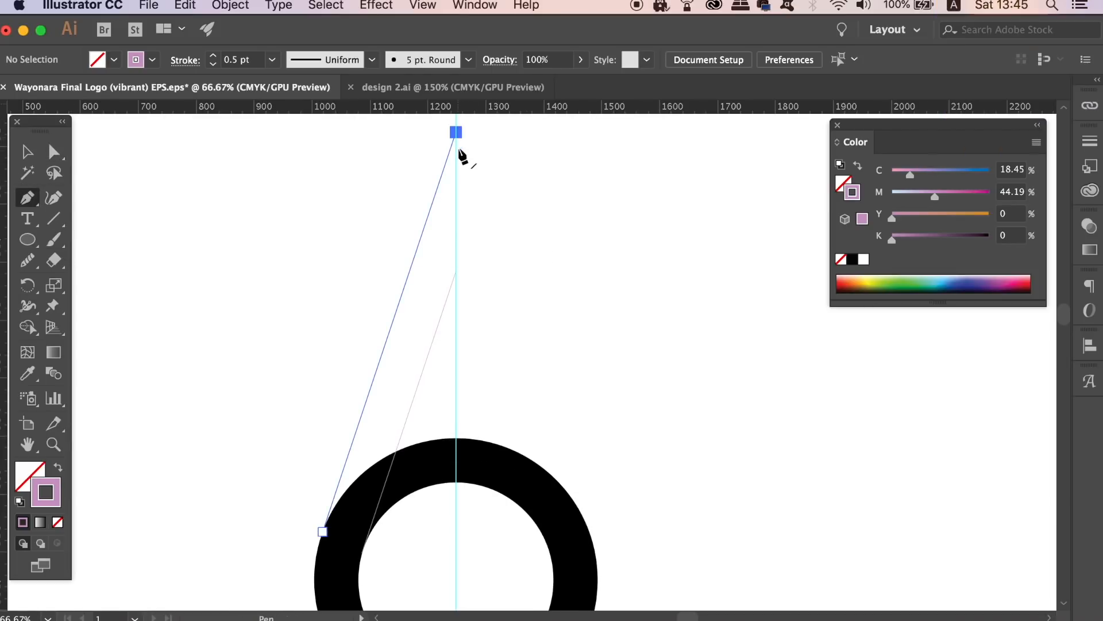
left_click(456, 271)
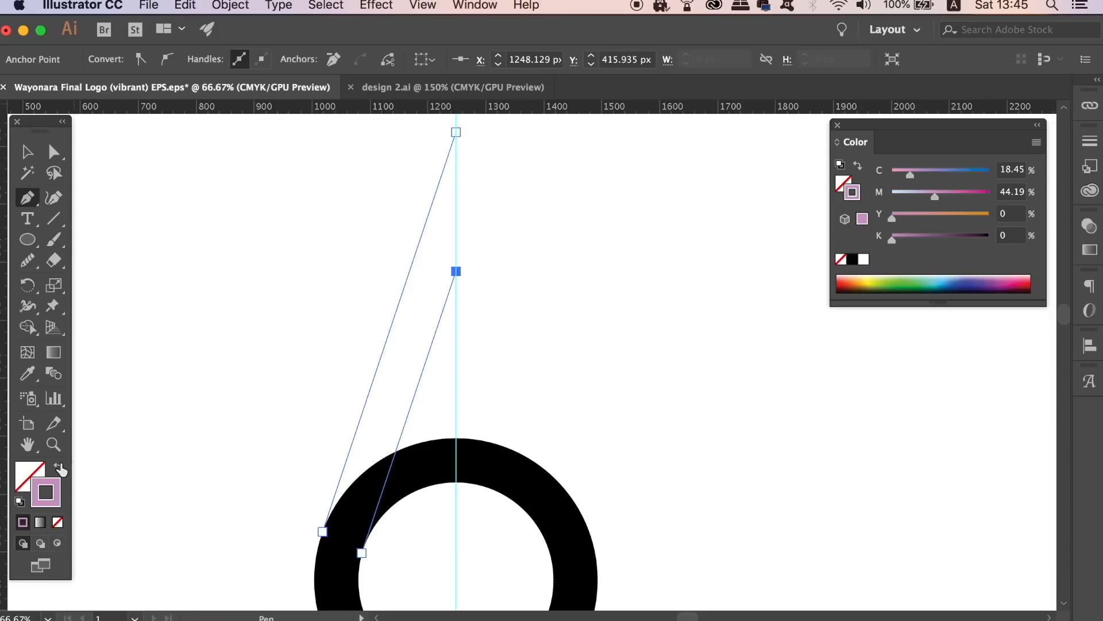
left_click(59, 467)
left_click(27, 151)
left_click(215, 199)
Display the artwork in Outline mode and close the slanted band by joining its two lower ends with the Pen tool
key("super+y")
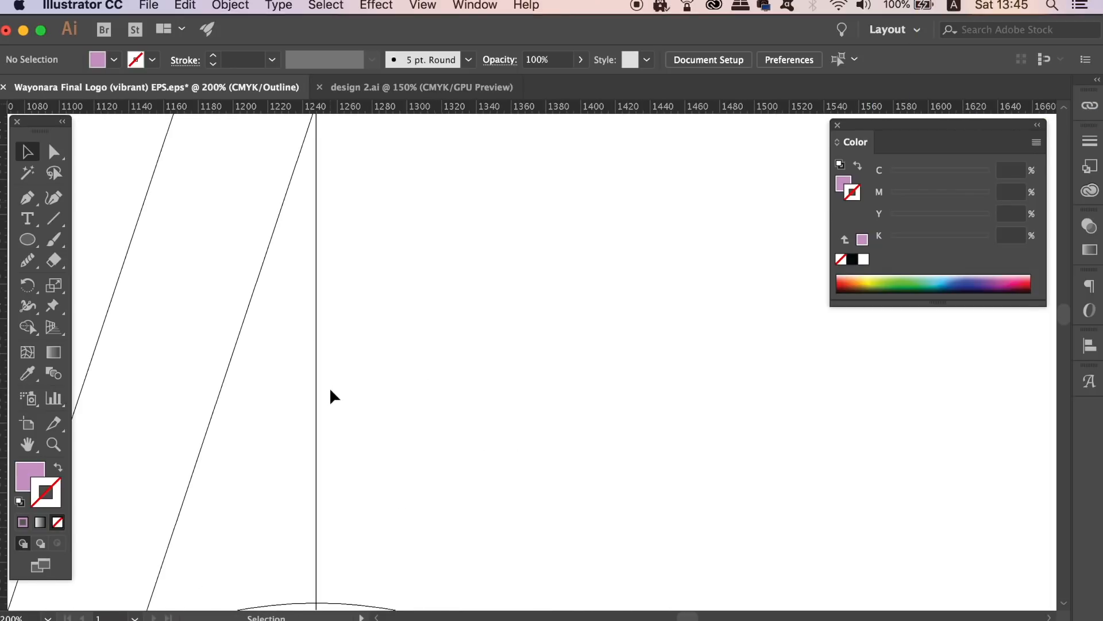
left_click_drag(364, 392, 621, 170)
left_click_drag(296, 522, 337, 168)
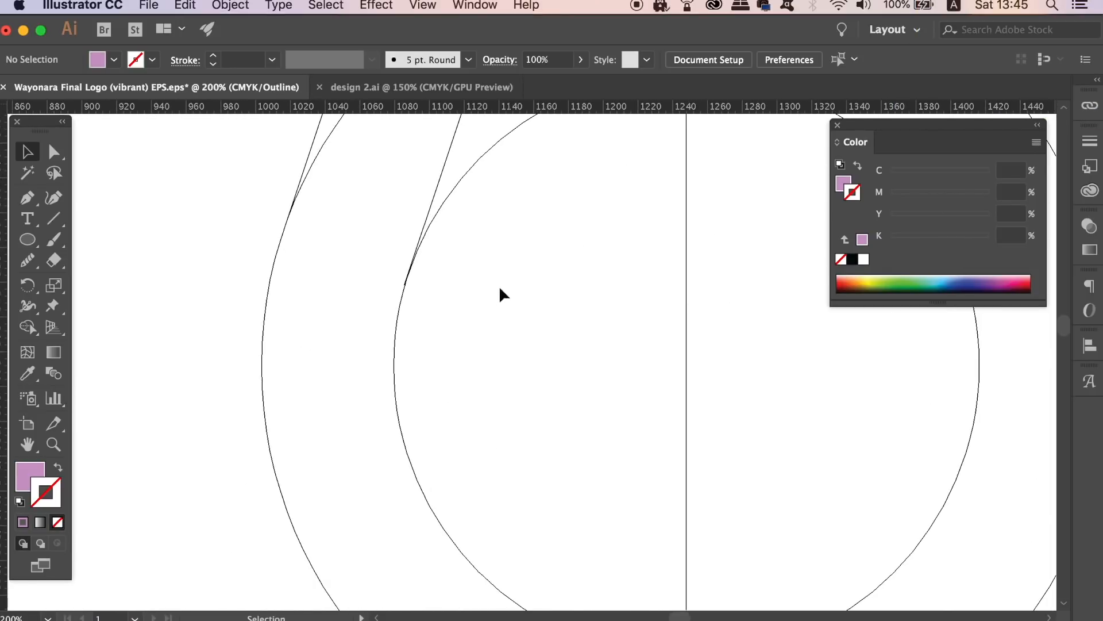
key("super+equal")
key("super+equal")
left_click_drag(489, 292, 634, 453)
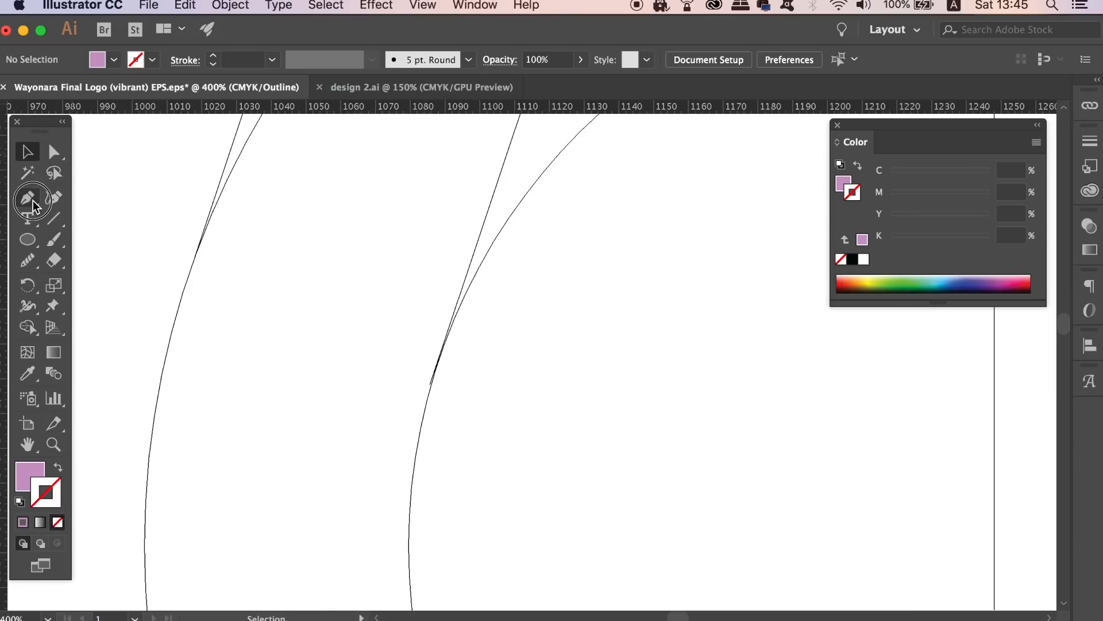
left_click(33, 200)
left_click(430, 384)
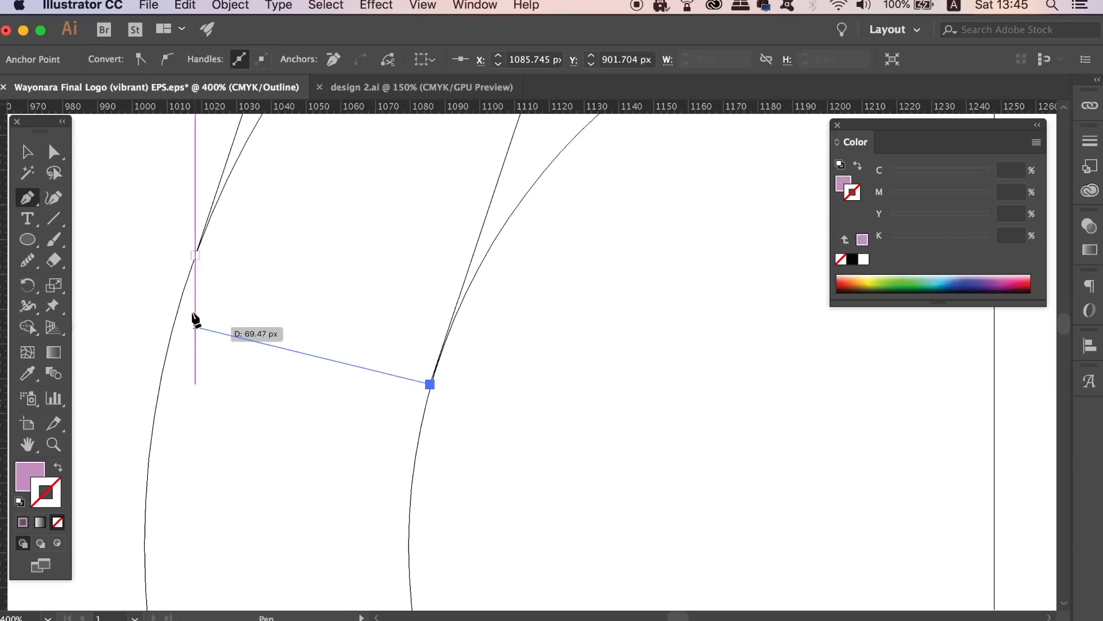
left_click(195, 255)
left_click(27, 151)
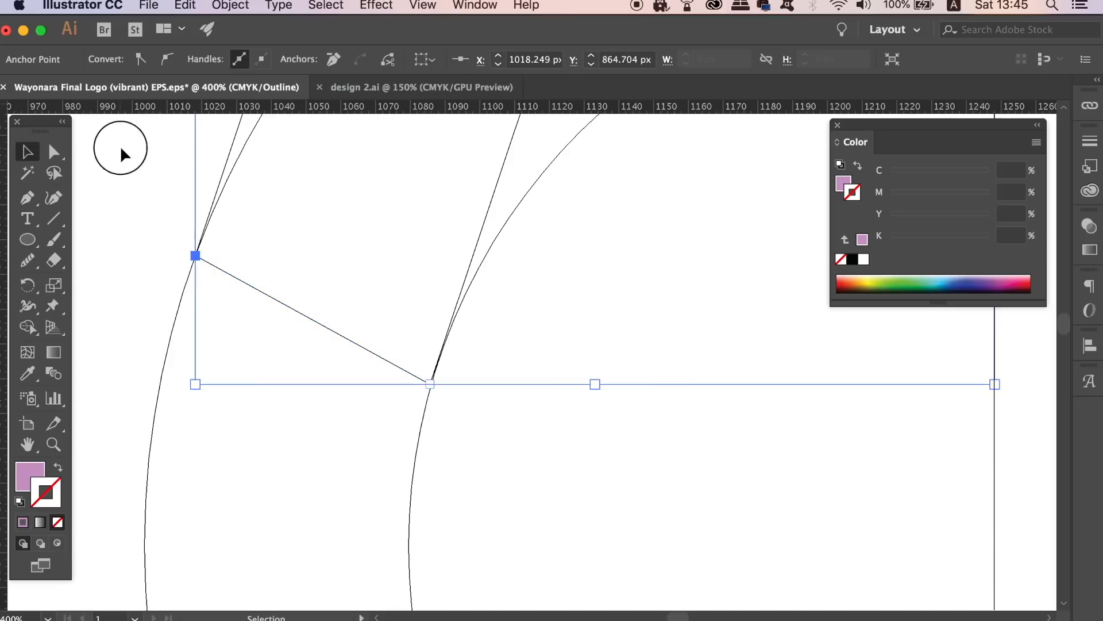
left_click(588, 352)
Move the band's lower inner anchor point exactly onto the ring's inner edge with the Direct Selection tool
scroll(530, 394, "up", 4)
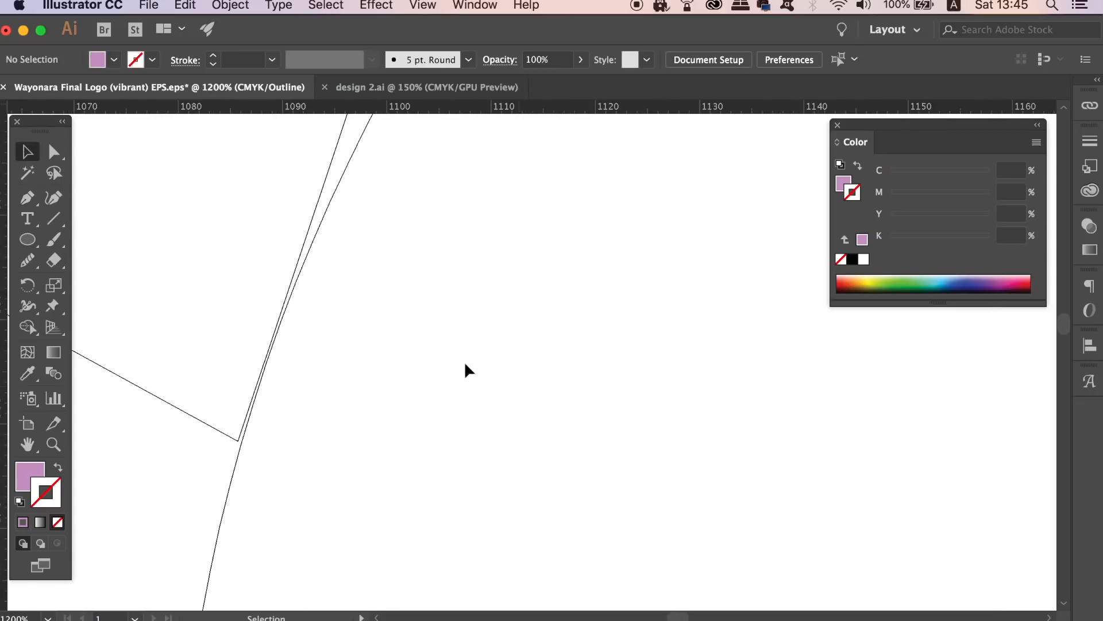
left_click_drag(258, 382, 704, 243)
left_click(50, 156)
key("super+equal")
key("super+equal")
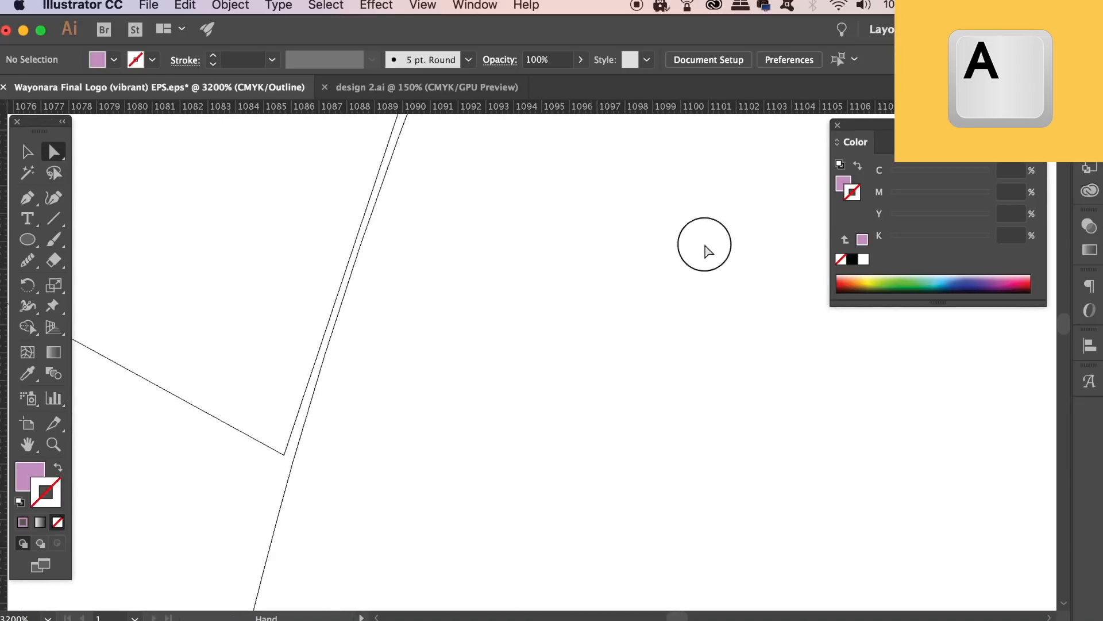
left_click_drag(471, 426, 453, 505)
left_click_drag(312, 522, 397, 306)
key("super+equal")
key("super+equal")
key("super+equal")
left_click_drag(292, 334, 532, 336)
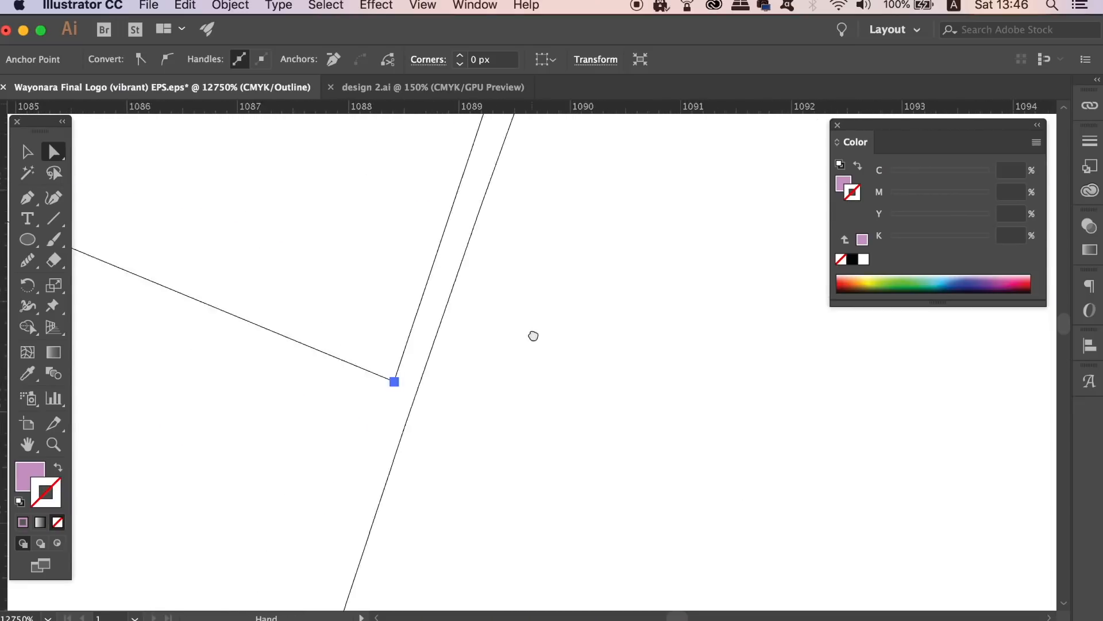
left_click_drag(403, 387, 424, 399)
left_click(488, 417)
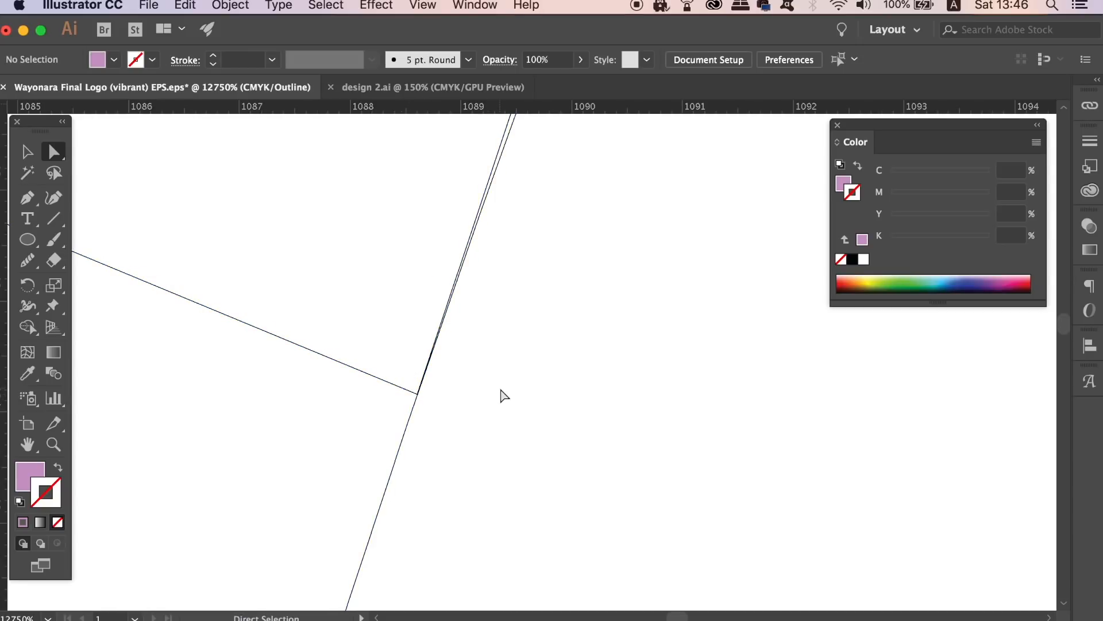
Examine how the band's lower outer corner meets the ring's outer edge at 3200% in Outline mode
key("super+minus")
left_click_drag(426, 288, 426, 287)
left_click_drag(379, 291, 909, 453)
key("super+minus")
key("super+minus")
left_click_drag(633, 389, 1025, 507)
left_click_drag(397, 261, 596, 374)
left_click_drag(485, 309, 699, 389)
left_click_drag(233, 179, 445, 341)
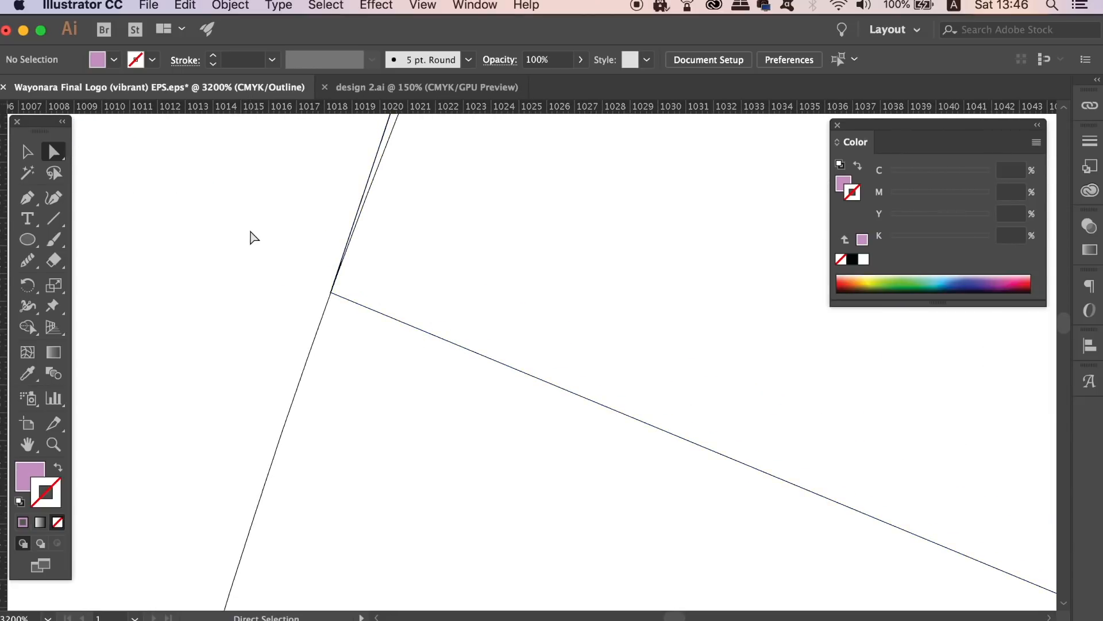
Return the artwork from Outline mode to the full-color preview
key("super+minus")
key("super+minus")
key("super+minus")
key("super+minus")
key("super+minus")
key("super+minus")
key("super+minus")
key("super+minus")
key("super+minus")
key("super+minus")
key("super+minus")
key("super+minus")
key("super+minus")
key("super+minus")
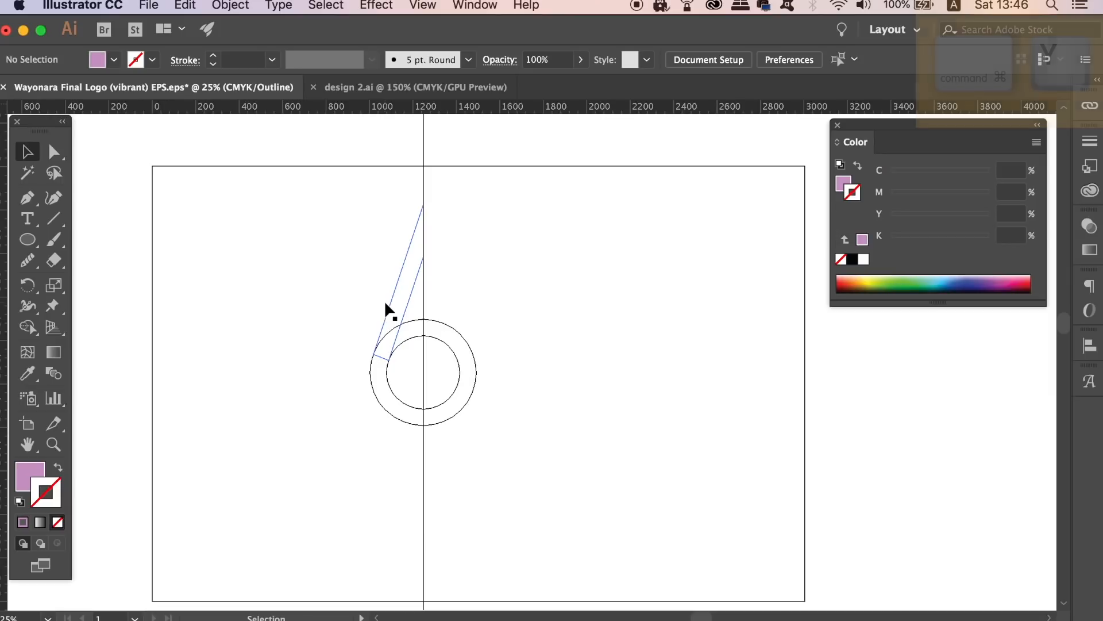
key("super+y")
key("super+plus")
key("super+plus")
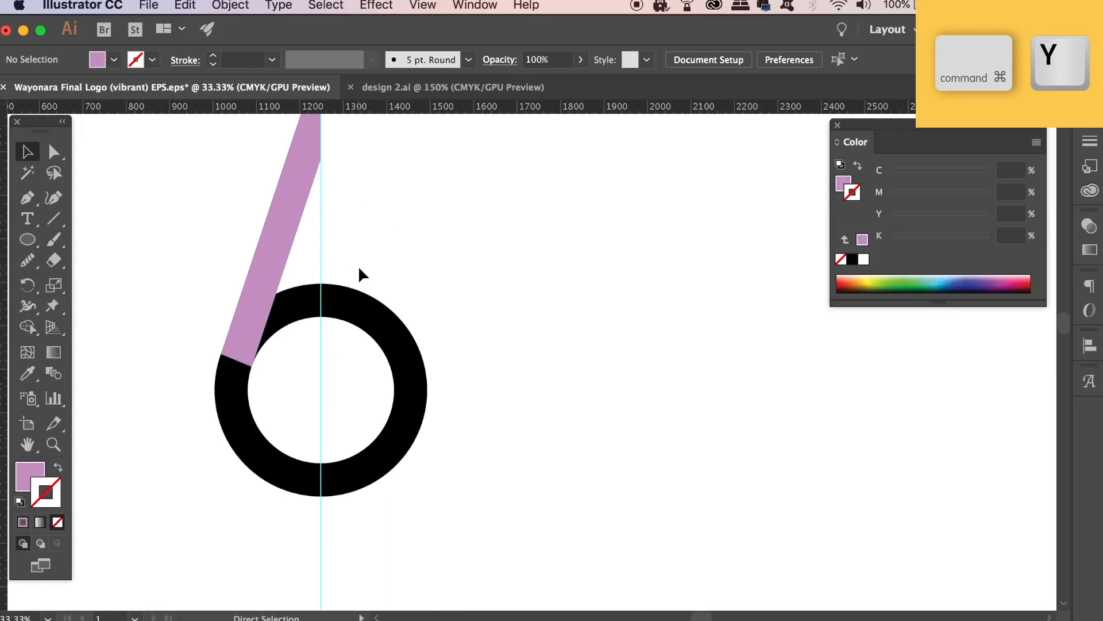
Unite the slanted band and the ring into one light purple shape with Pathfinder
left_click_drag(204, 217, 339, 373)
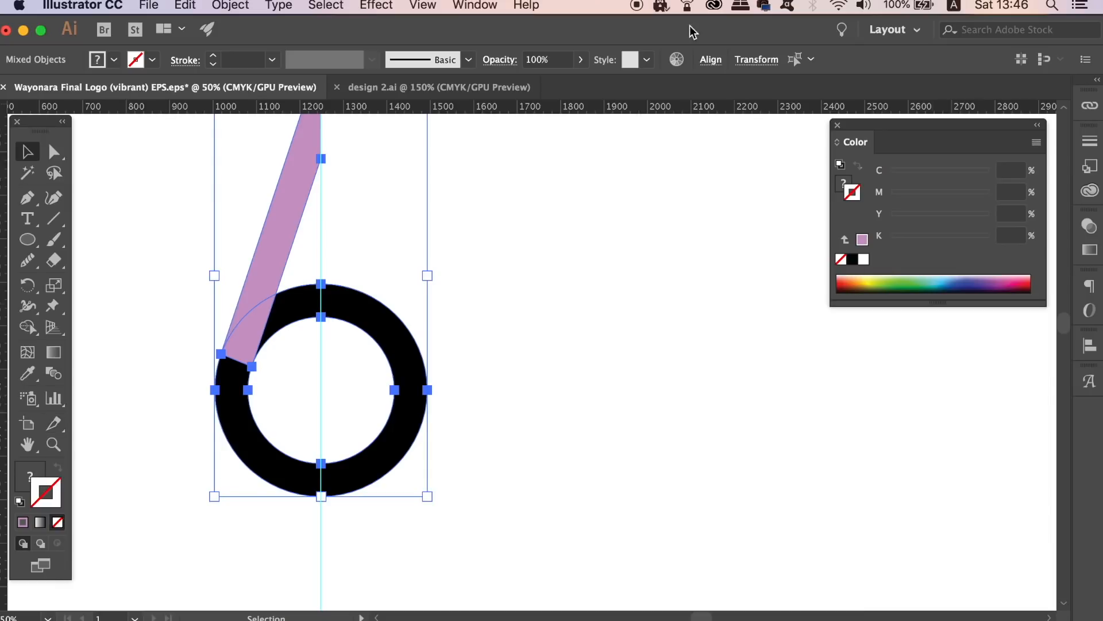
left_click(452, 5)
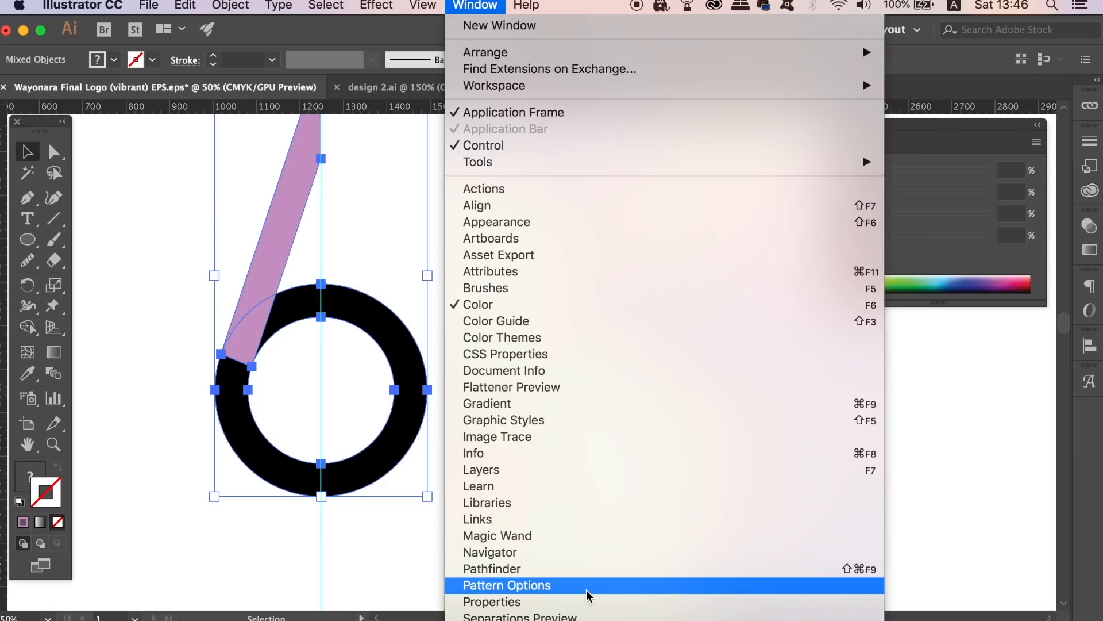
left_click(591, 570)
left_click(854, 197)
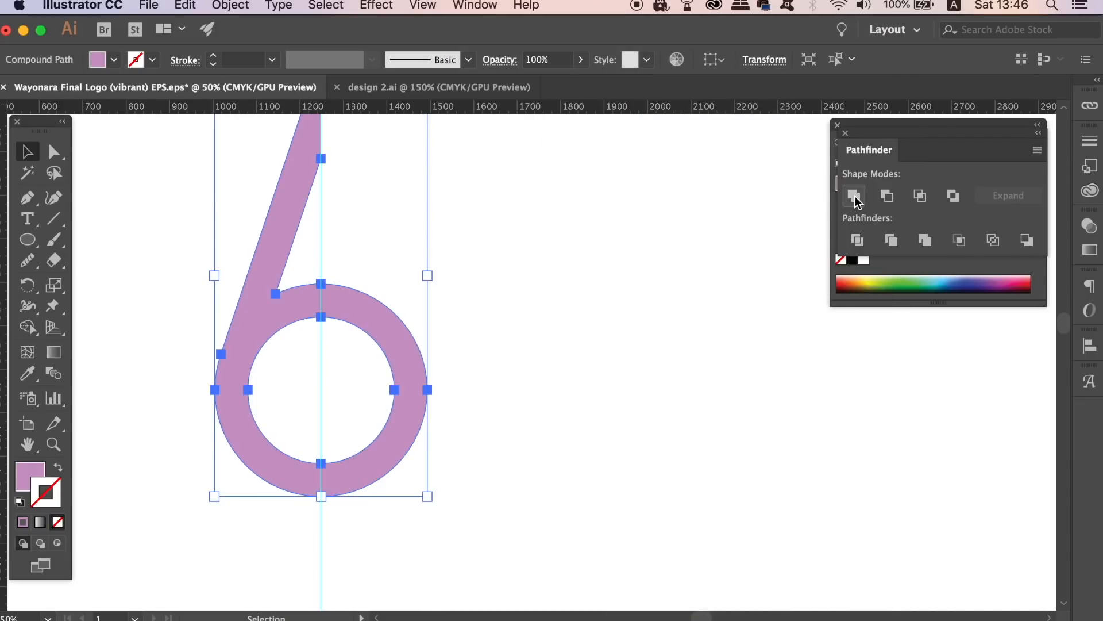
left_click(651, 278)
scroll(345, 253, "up", 3)
scroll(344, 252, "left", 3)
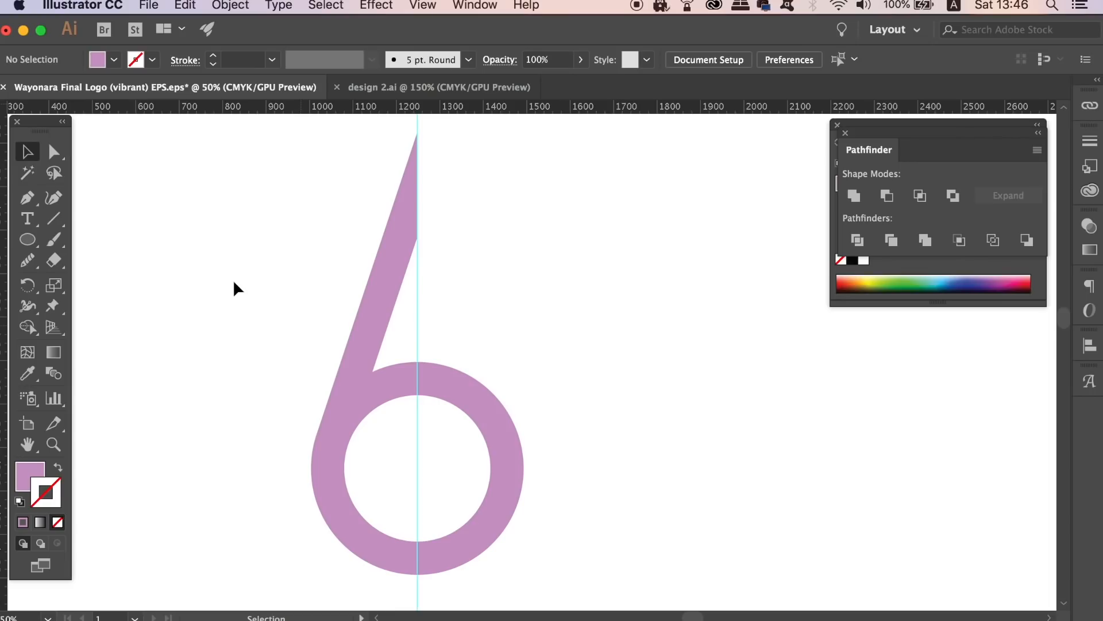
Draw a closed, unfilled Pen shape around the ring's right half, with a straight vertical edge along the guide from the band's tip
left_click(418, 132)
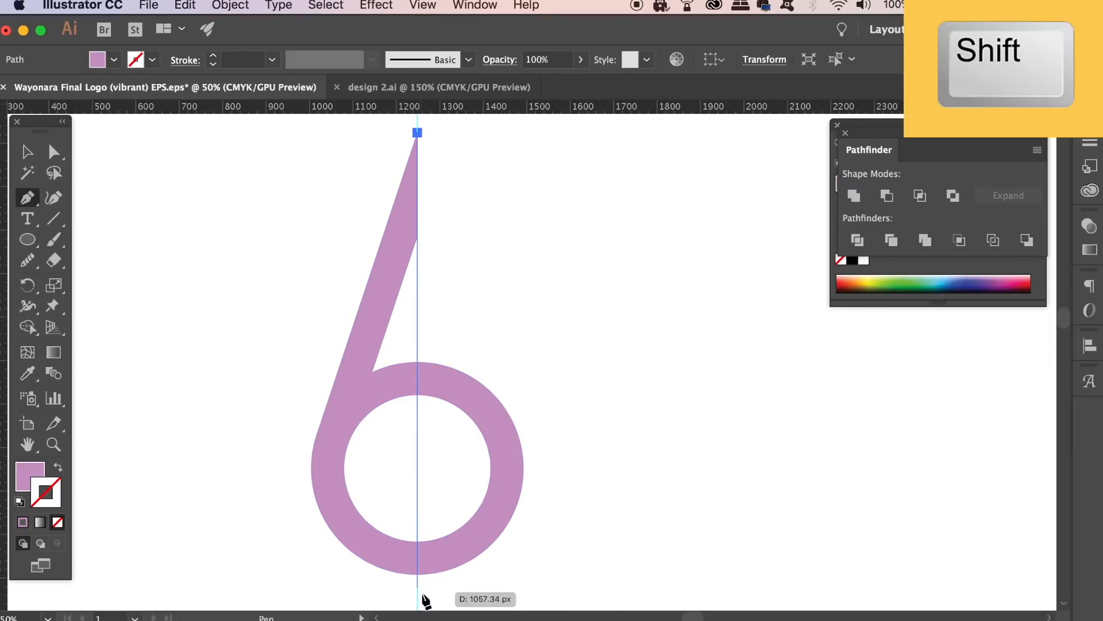
left_click(455, 598, "shift")
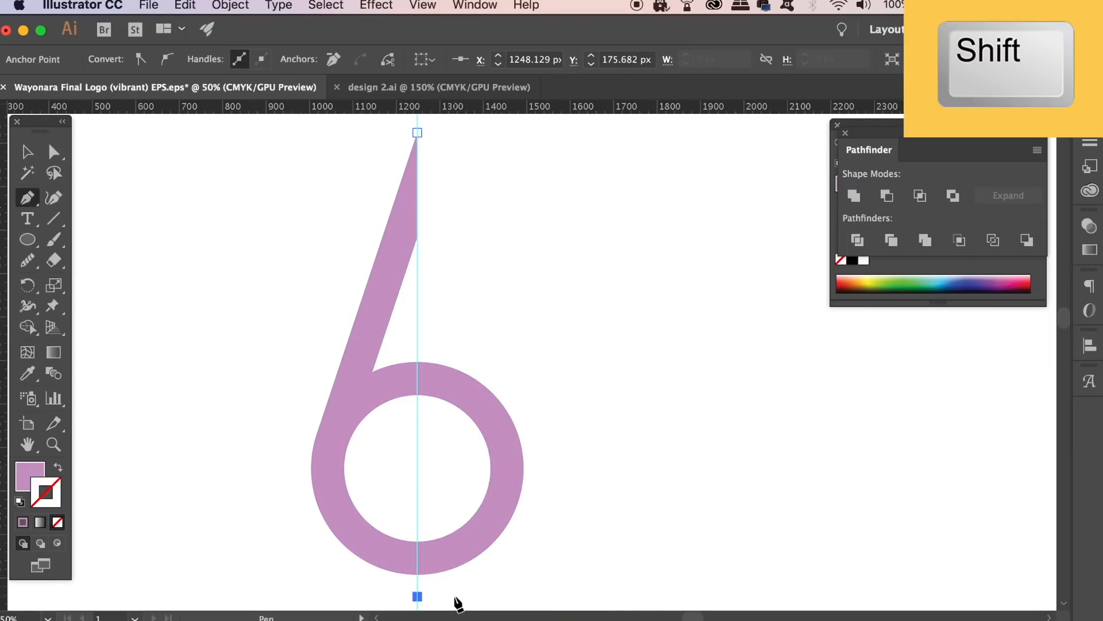
left_click(608, 572)
left_click(652, 292)
key("shift+x")
left_click(636, 162)
left_click(496, 133)
left_click(418, 133)
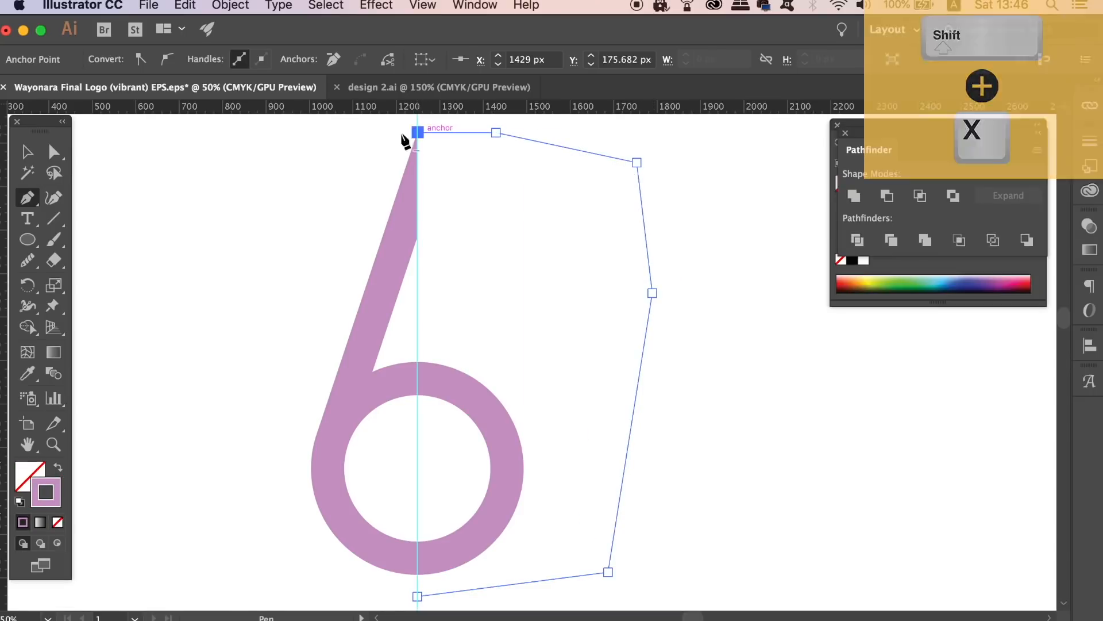
left_click(27, 152)
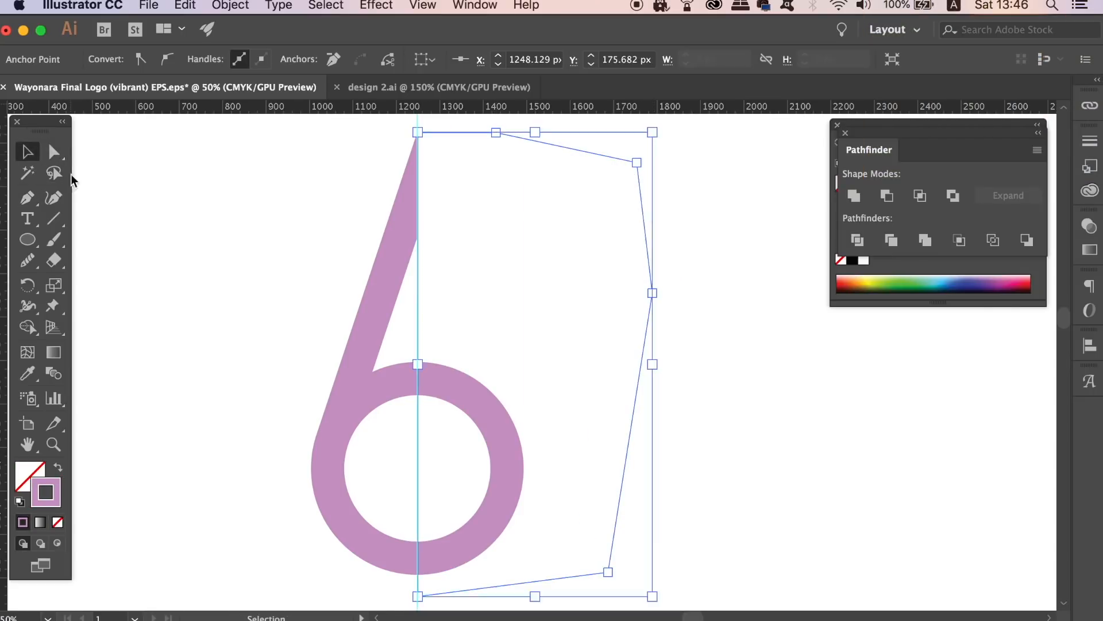
Cut away the ring's right half by subtracting the drawn Pen shape with Pathfinder's Minus Front
left_click(468, 412, "shift")
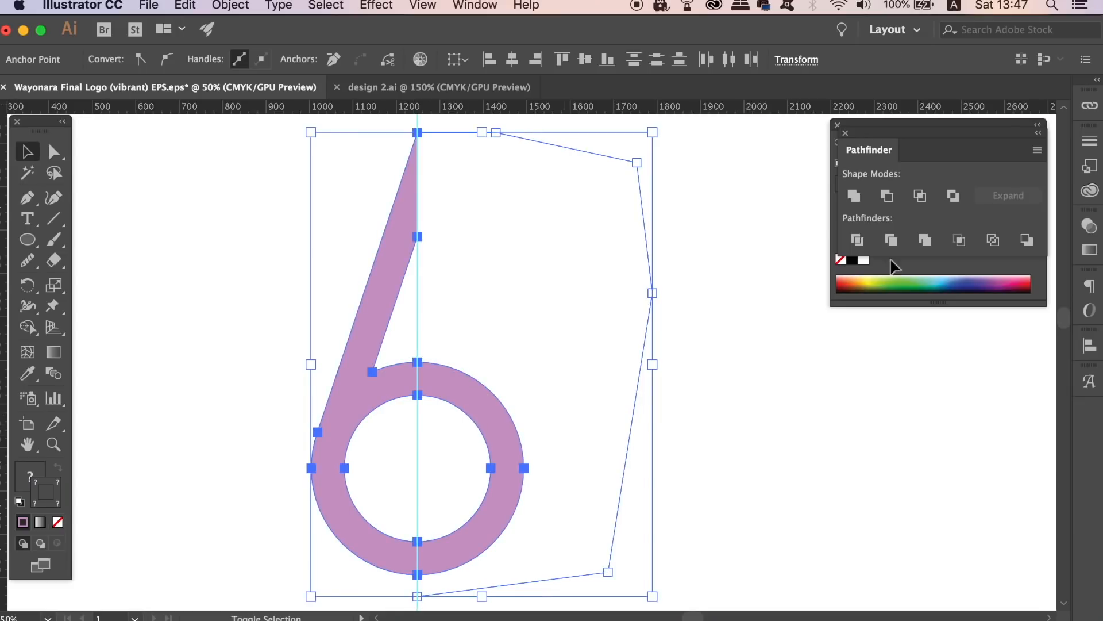
left_click(891, 197)
left_click(722, 316)
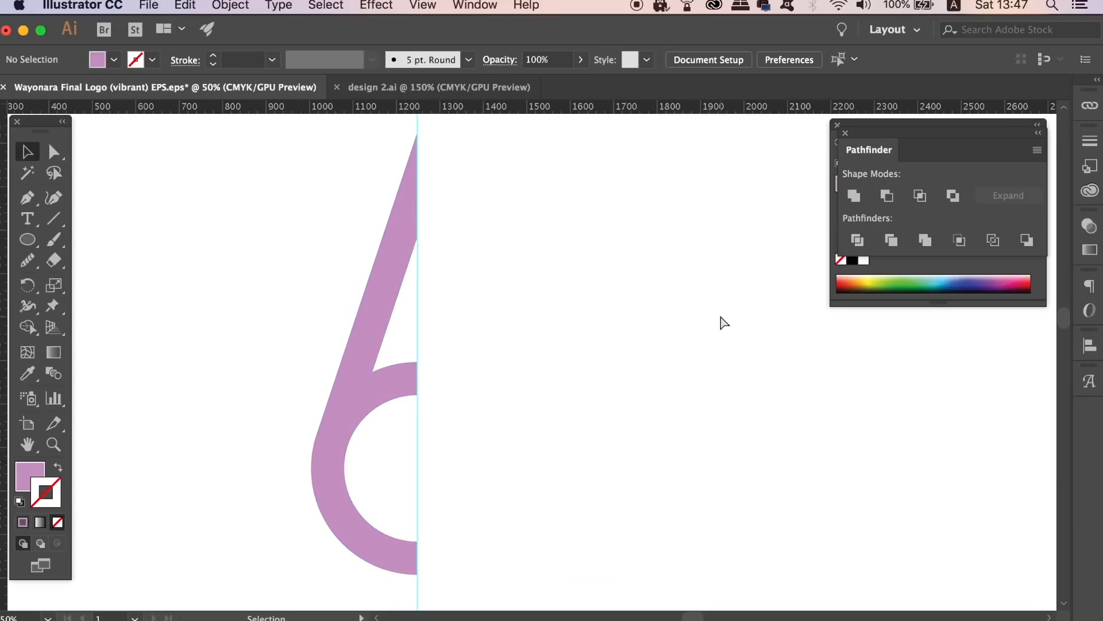
Delete the vertical centre guide
key("super+equal")
left_click_drag(332, 469, 426, 433)
key("Delete")
key("super+equal")
key("super+minus")
key("super+minus")
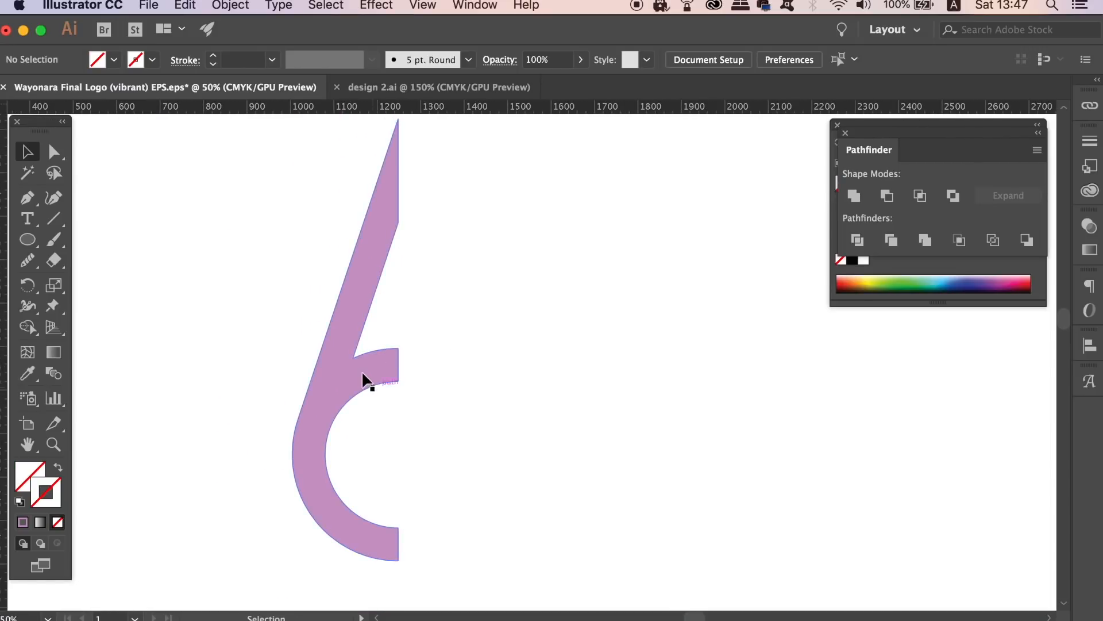
Duplicate the remaining half shape and place the copy level with the original, just to its right
left_click(358, 368)
left_click_drag(359, 384, 512, 381)
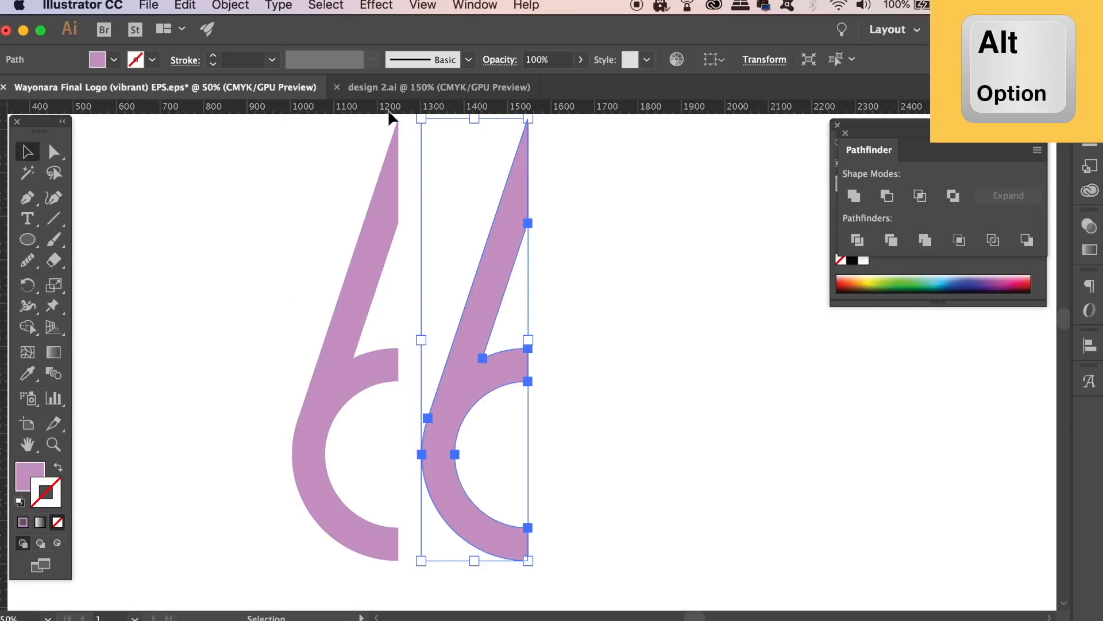
Reflect the copied half shape across the vertical axis
left_click(253, 5)
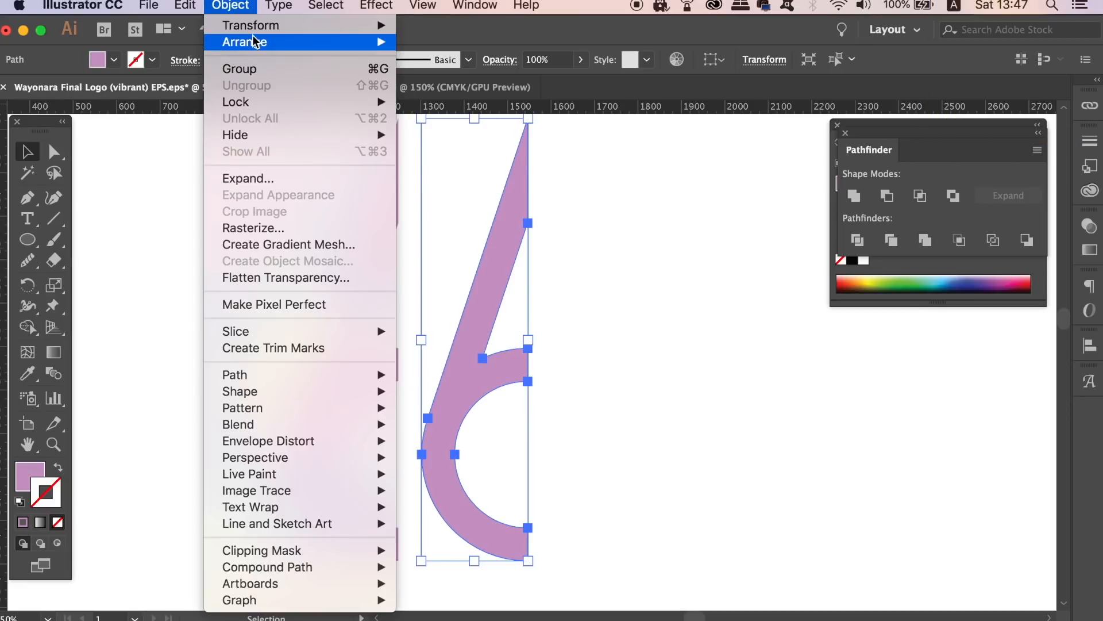
mouse_move(255, 33)
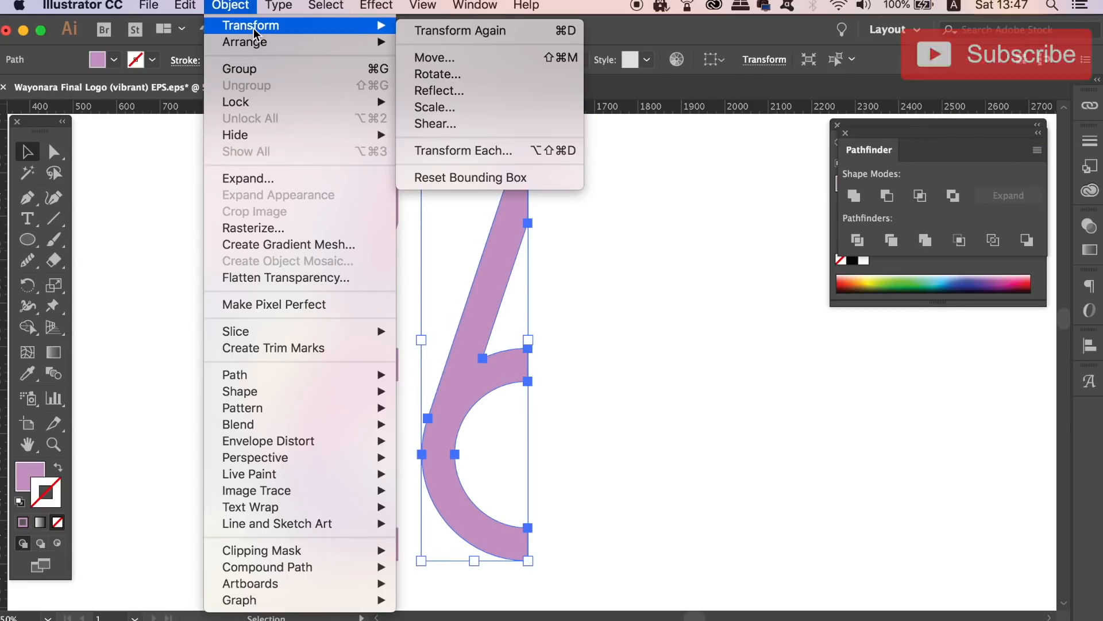
left_click(477, 91)
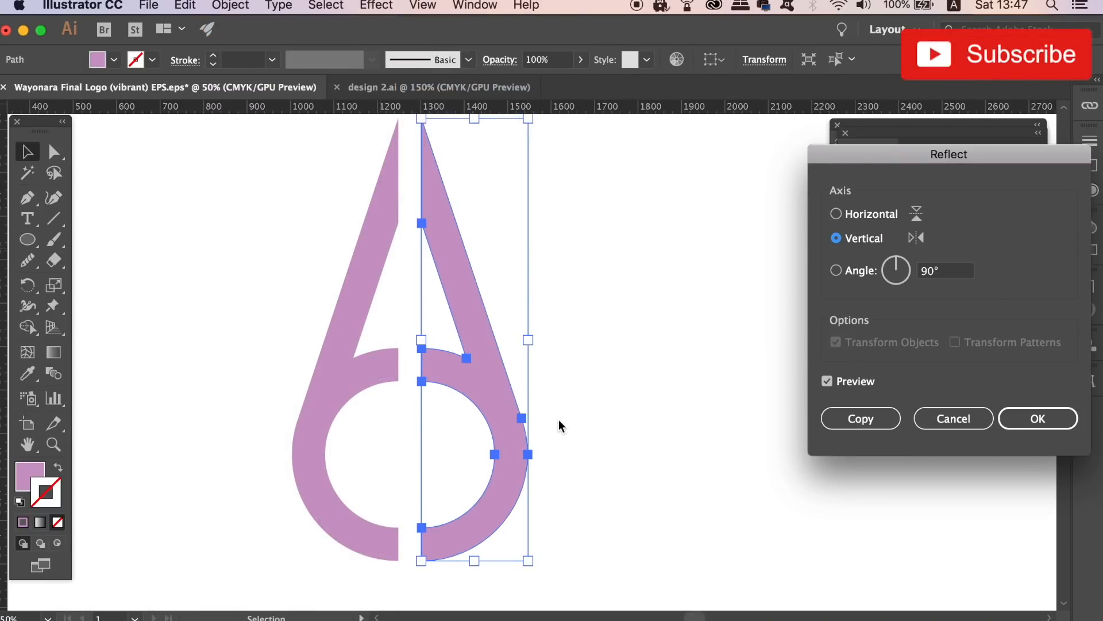
left_click(1037, 419)
Move the mirrored half against the original so their straight edges meet exactly along the centre line
left_click_drag(513, 435, 490, 432)
left_click(639, 417)
key("super+equal")
key("super+equal")
key("super+equal")
key("super+equal")
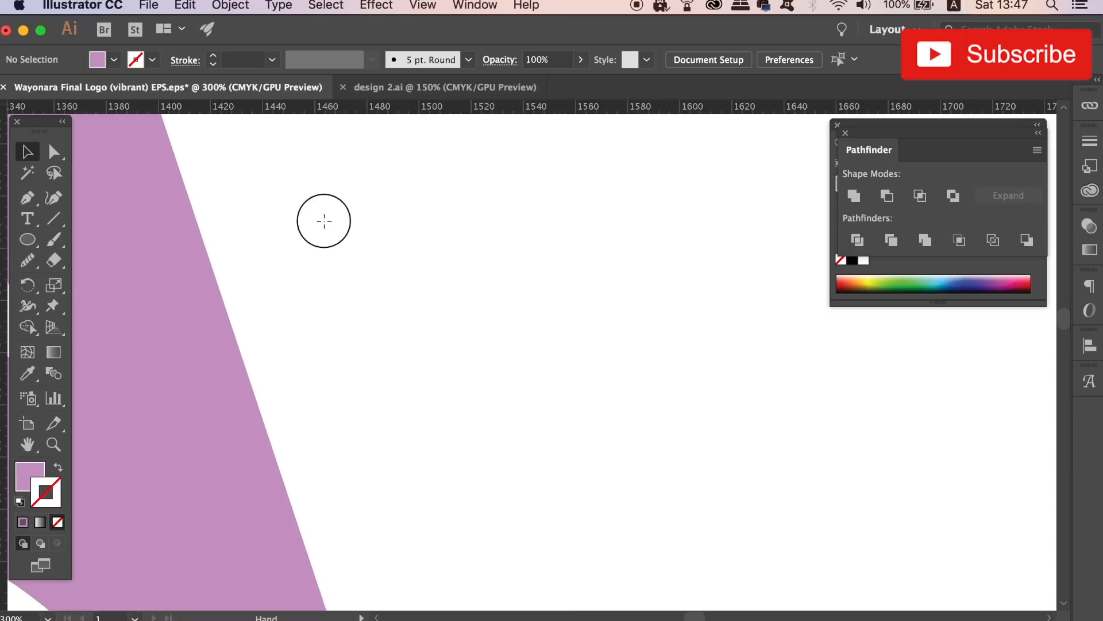
left_click_drag(324, 221, 658, 441)
left_click_drag(399, 217, 535, 498)
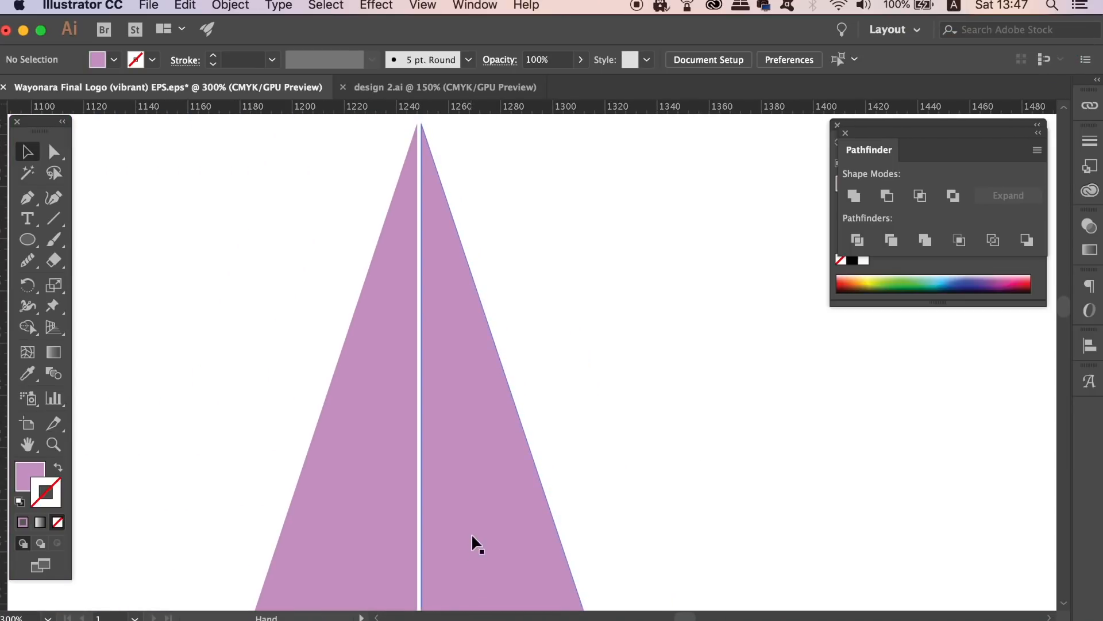
left_click_drag(467, 455, 466, 457)
left_click(612, 419)
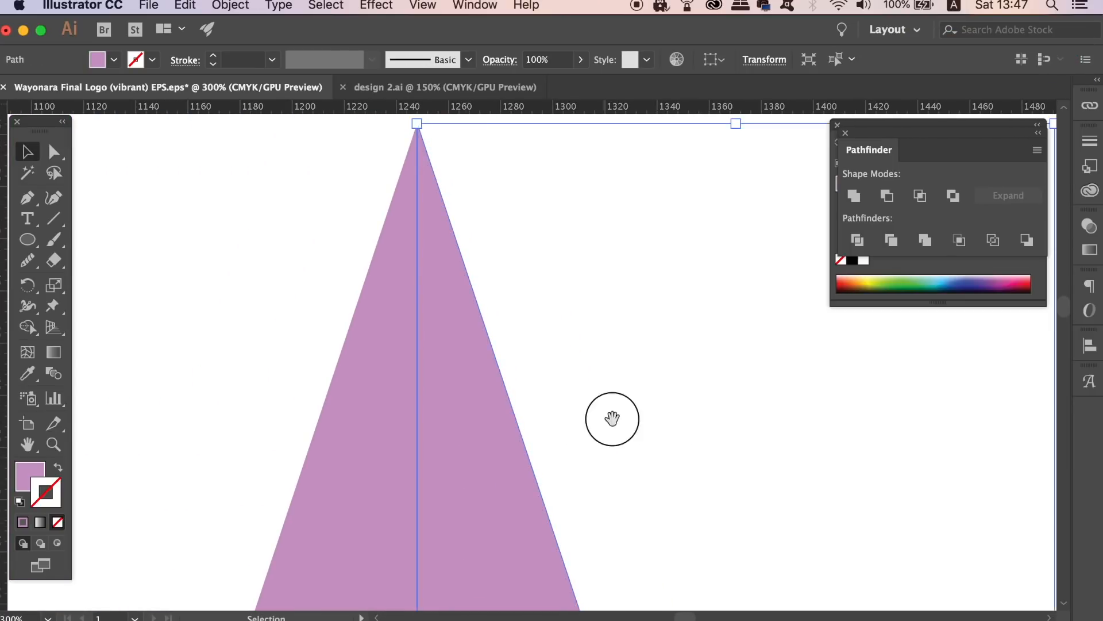
Unite the left and right halves into one shape with Pathfinder, then deselect it
key("super+minus")
key("super+minus")
key("super+minus")
key("super+minus")
key("super+minus")
key("super+minus")
key("super+minus")
key("super+minus")
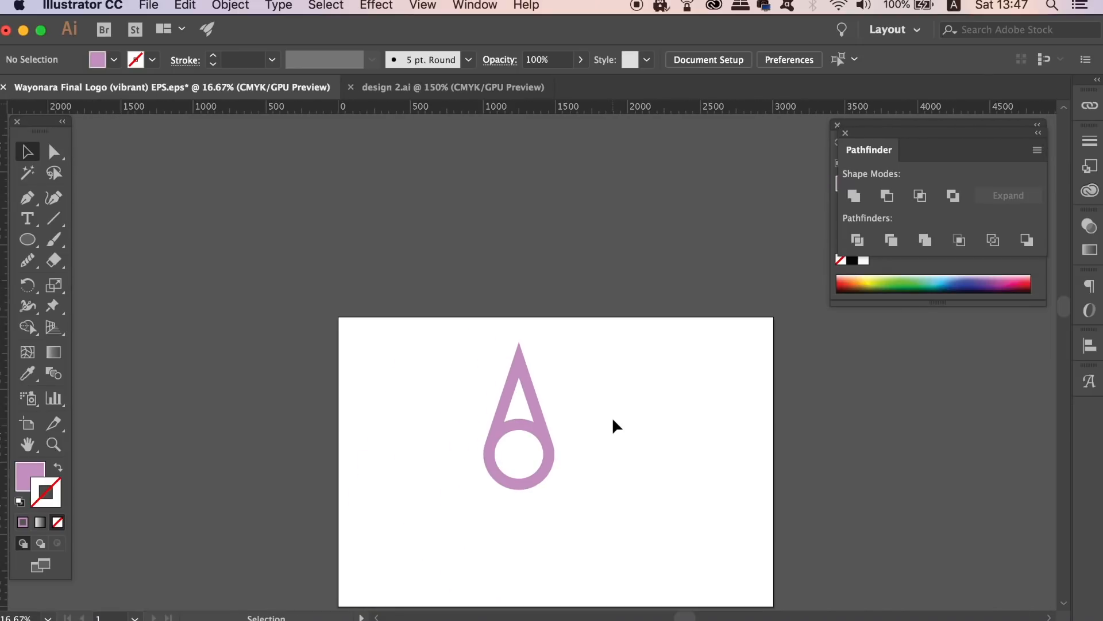
key("super+equal")
key("super+equal")
left_click_drag(613, 425, 577, 306)
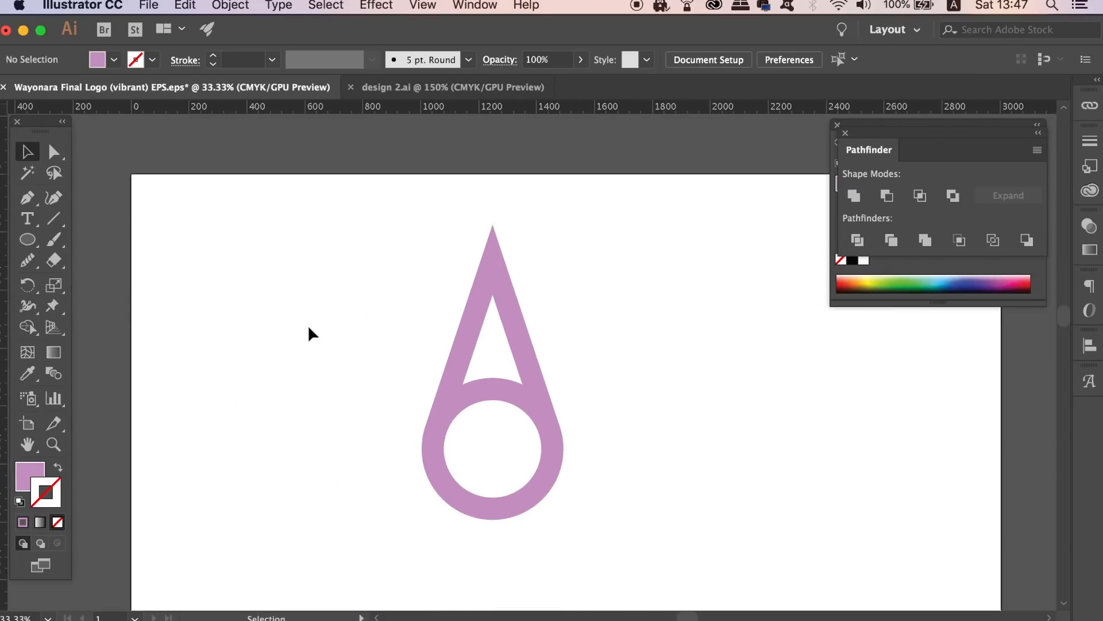
left_click(563, 480)
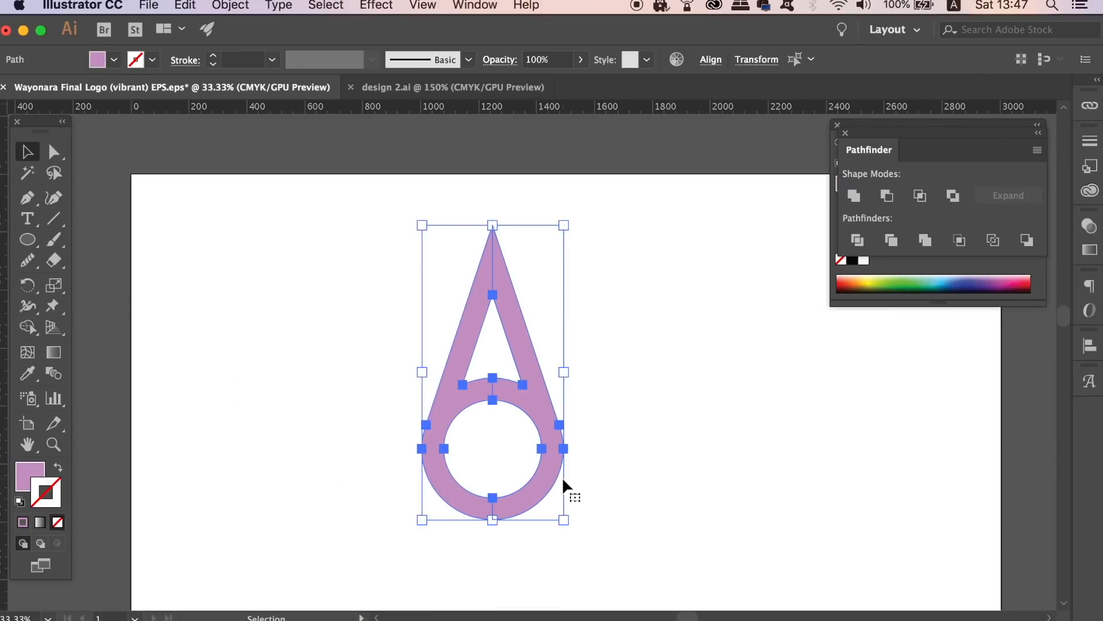
left_click(854, 205)
left_click(717, 294)
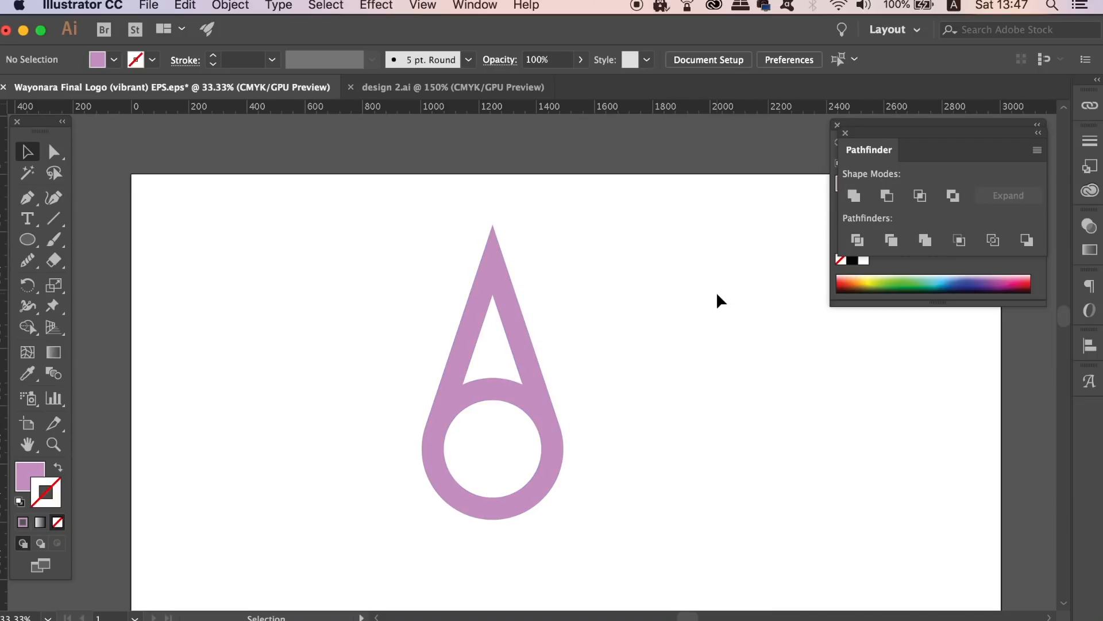
Draw a closed four-corner Pen shape over the ring's upper-left arc, with one edge continuing the left band's inner edge down to the ring
key("super+equal")
key("super+equal")
key("super+equal")
key("super+equal")
left_click_drag(717, 300, 602, 246)
key("p")
left_click_drag(396, 283, 412, 216)
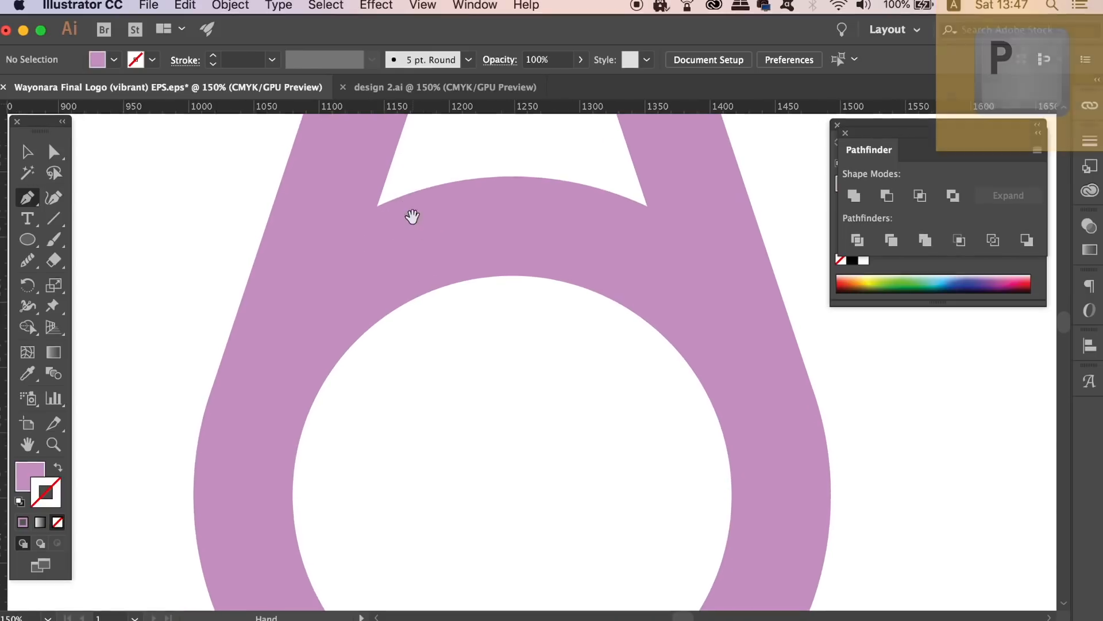
left_click(400, 140)
left_click(377, 207)
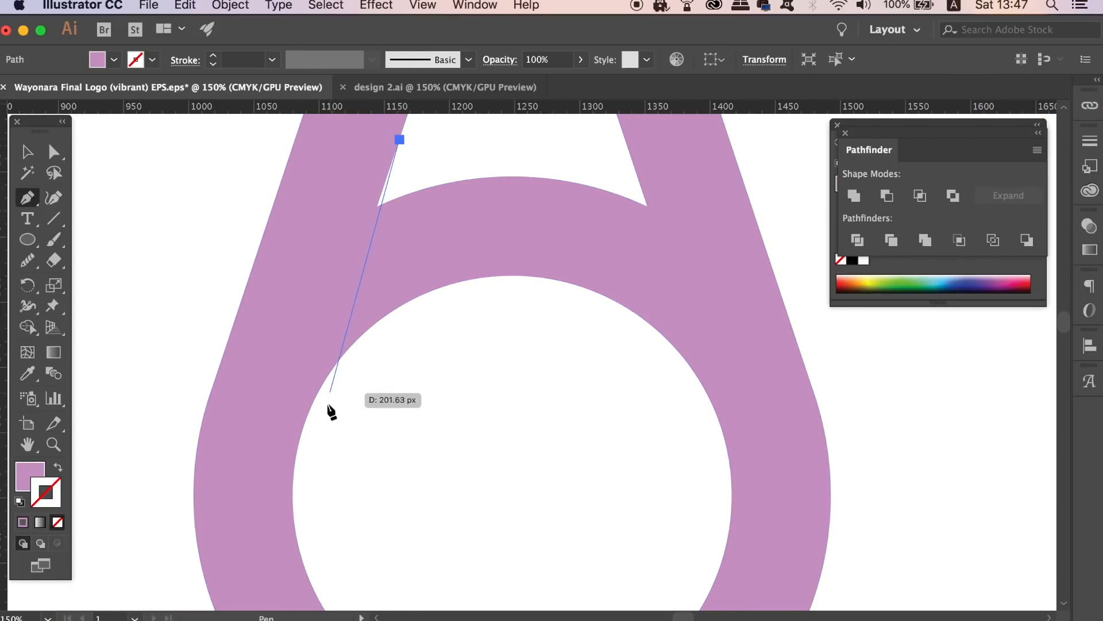
left_click(304, 428)
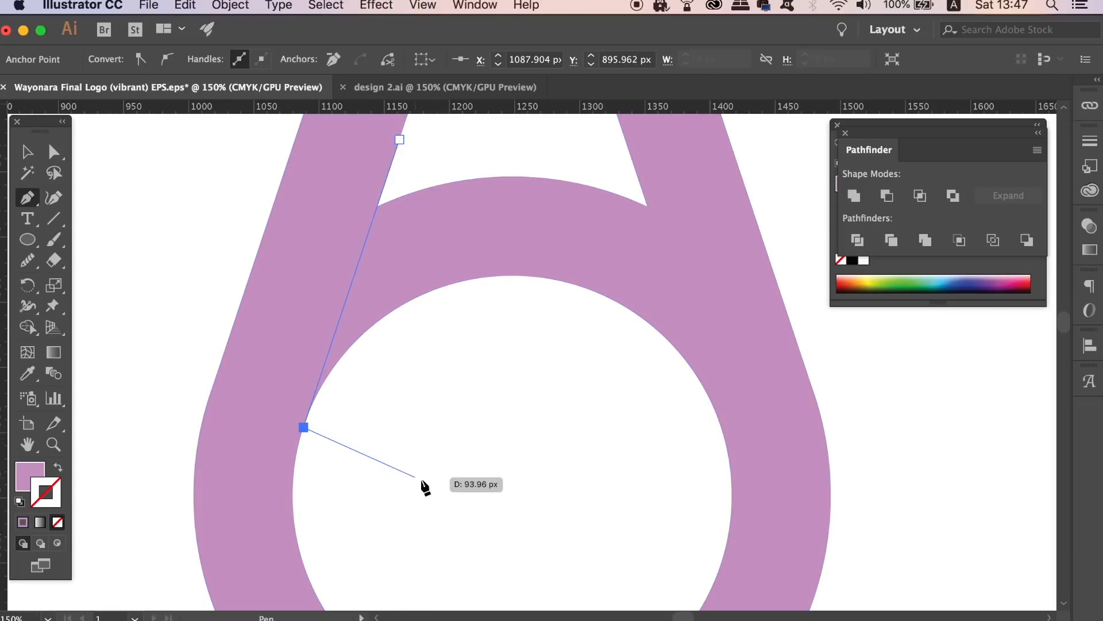
left_click(519, 468)
left_click(574, 142)
left_click(400, 139)
Cut the ring's upper-left arc away by subtracting the four-corner Pen shape with Minus Front
key("v")
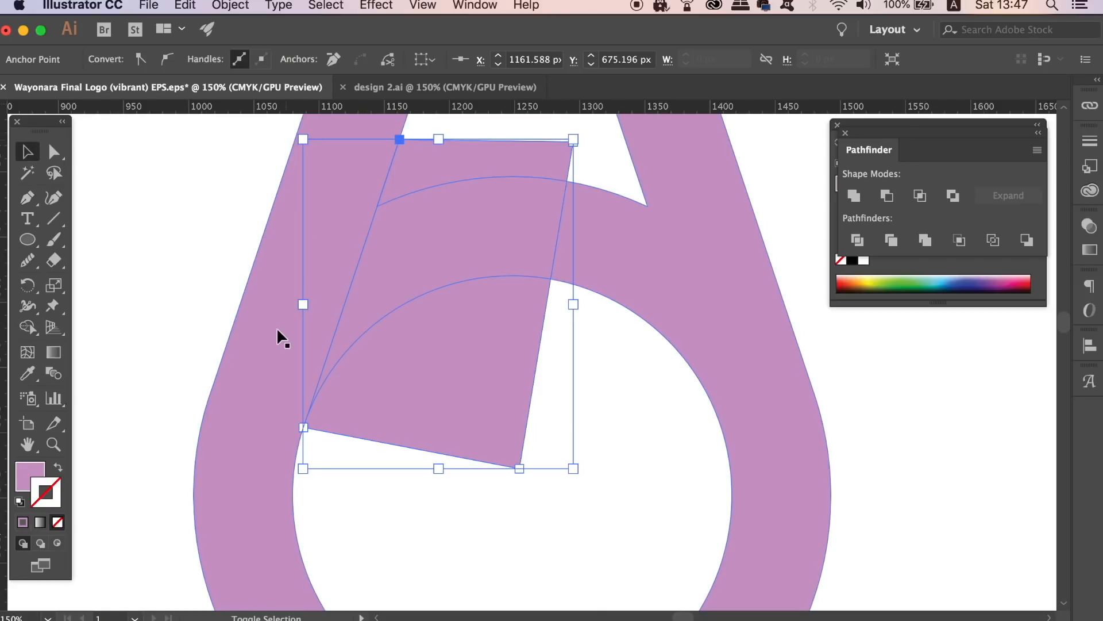
left_click(277, 328, "shift")
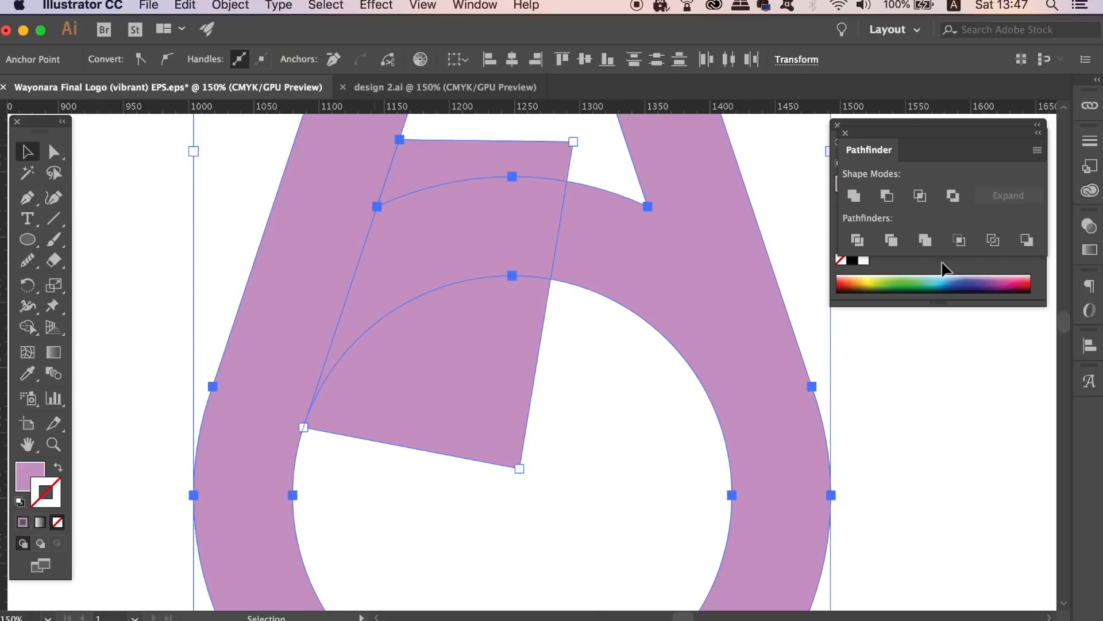
left_click(888, 197)
left_click(540, 239)
Draw a Pen shape covering the logo's right half, with a straight vertical edge running down the centre from the top tip
key("a")
key("super+minus")
key("super+minus")
key("super+minus")
key("v")
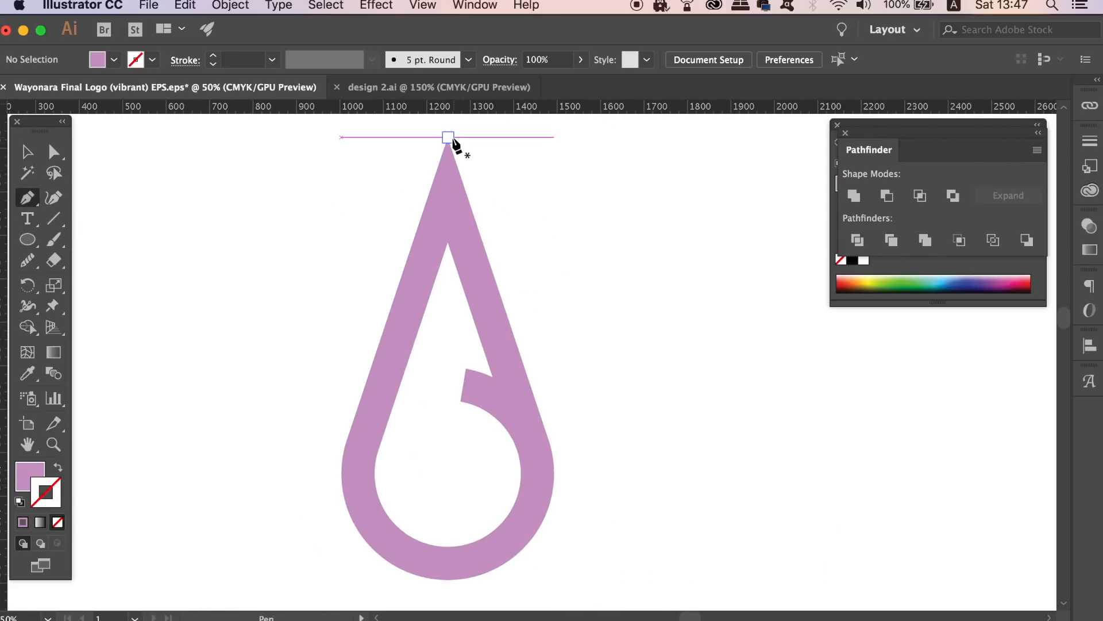
left_click(448, 137)
scroll(453, 167, "down", 5)
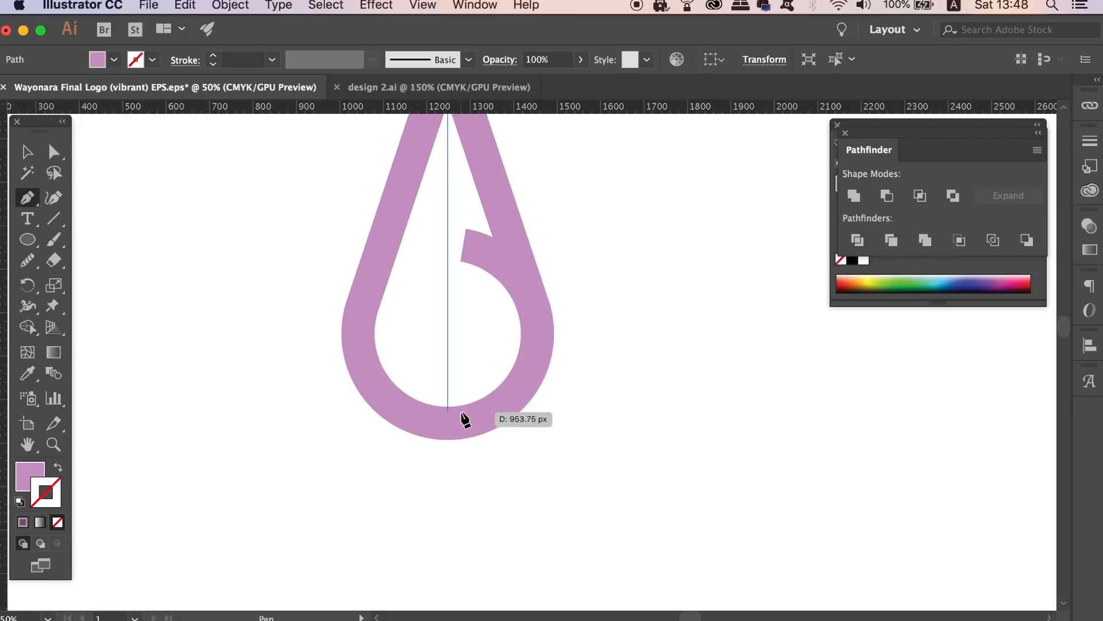
left_click(448, 516)
scroll(751, 510, "up", 4)
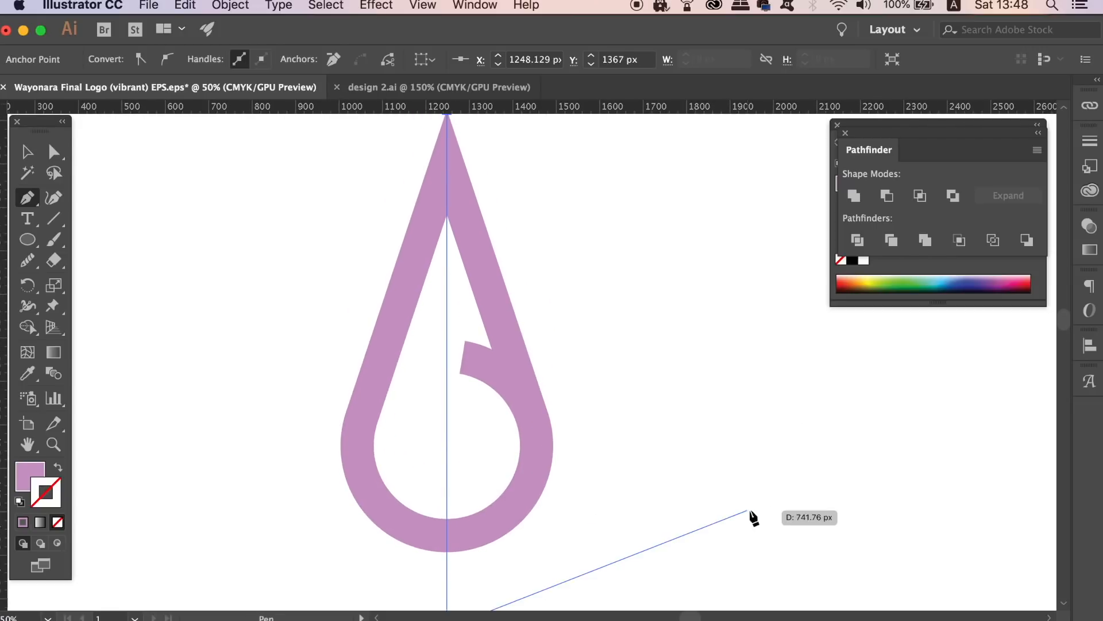
left_click(750, 511)
left_click(715, 216)
scroll(643, 230, "up", 5)
left_click(601, 197)
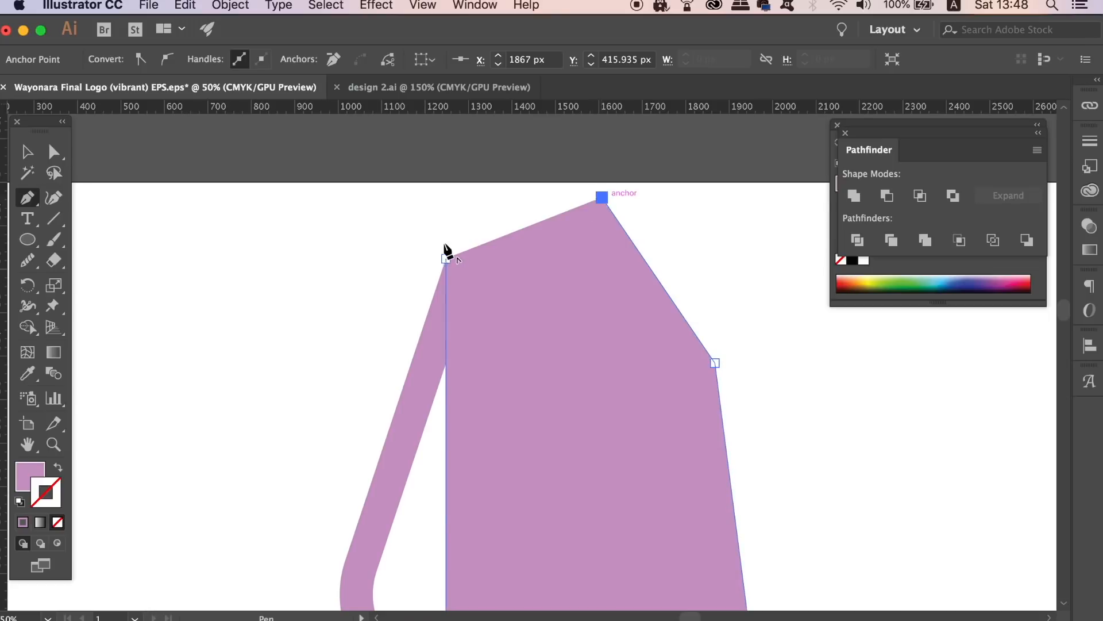
Remove the right half of the logo by subtracting the covering Pen shape with Minus Front
left_click(36, 152)
left_click(425, 413, "shift")
left_click(887, 196)
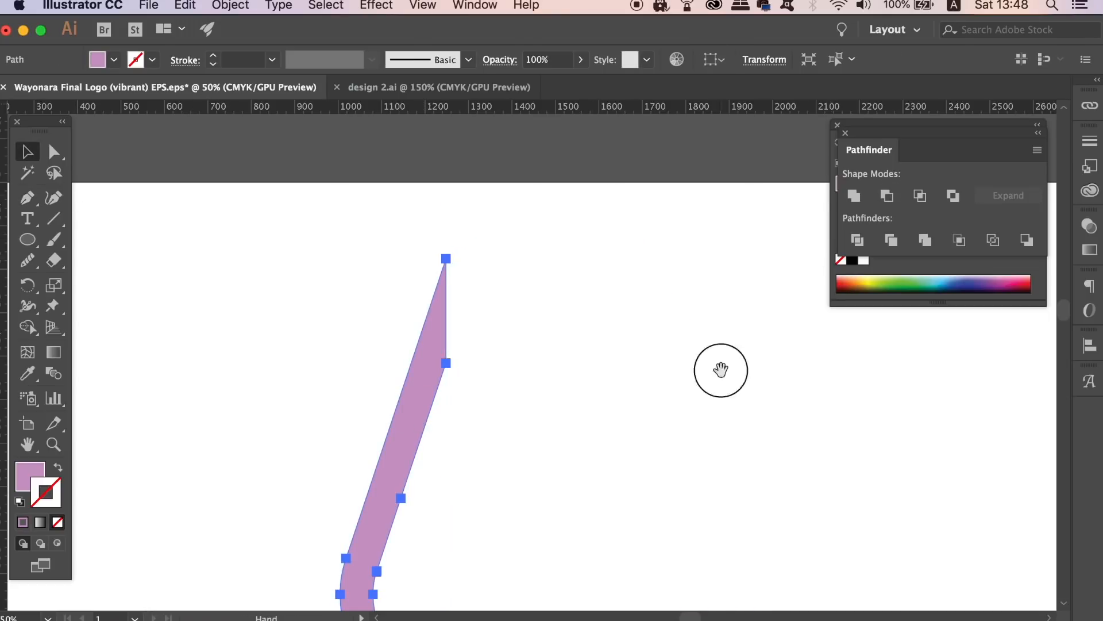
Duplicate the remaining left half of the open outline and place the copy level with it, slightly to the right
left_click_drag(719, 370, 718, 216)
key("v")
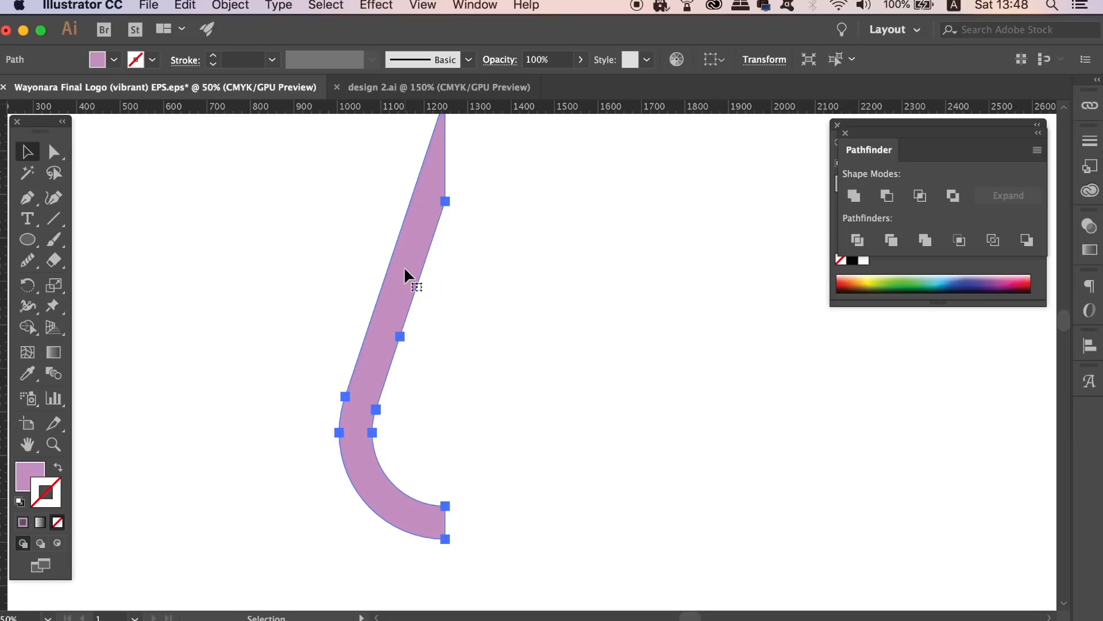
left_click(405, 268)
left_click_drag(404, 267, 483, 267)
Mirror the duplicated outline half across the vertical axis with Reflect
left_click(244, 5)
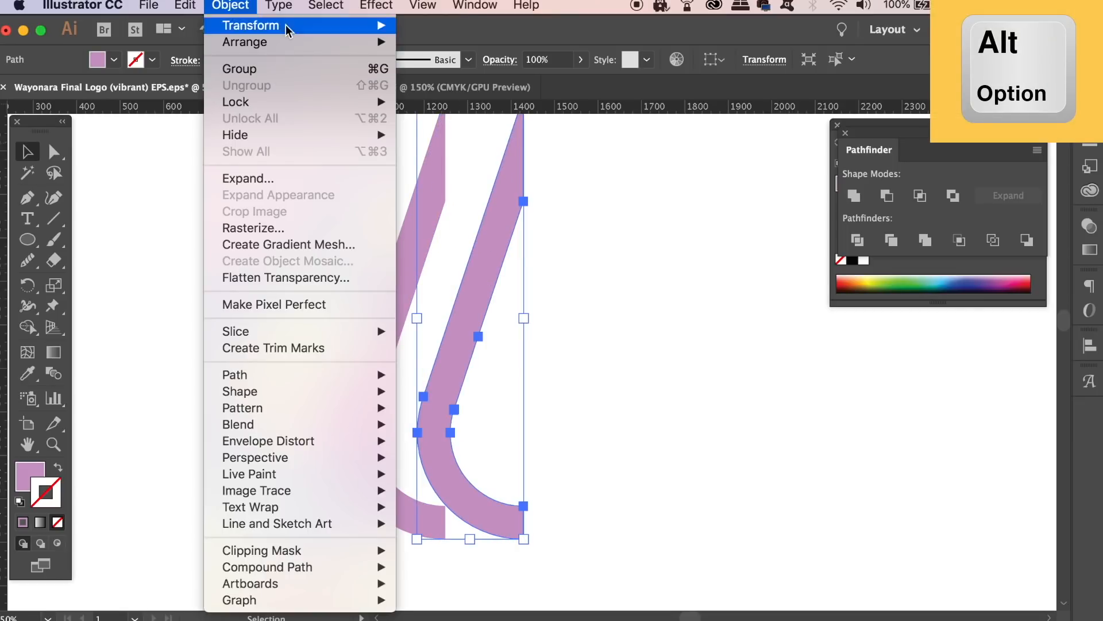
mouse_move(287, 26)
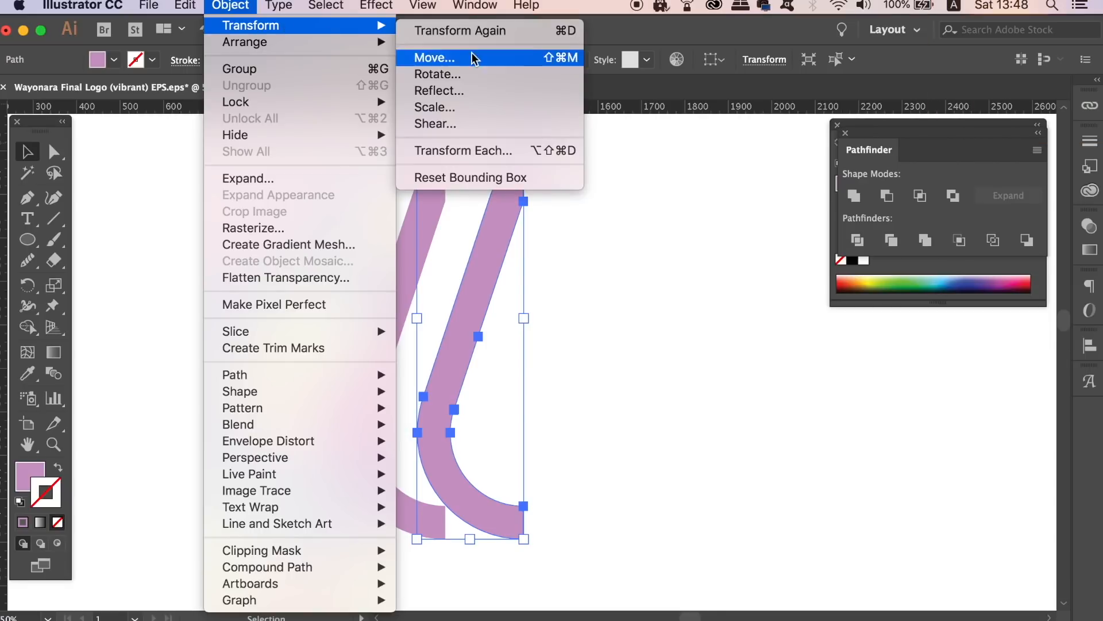
left_click(465, 91)
key("Return")
Align the mirrored half flush with the left half to close the teardrop outline, and check the join at the tip
left_click_drag(528, 321, 519, 345)
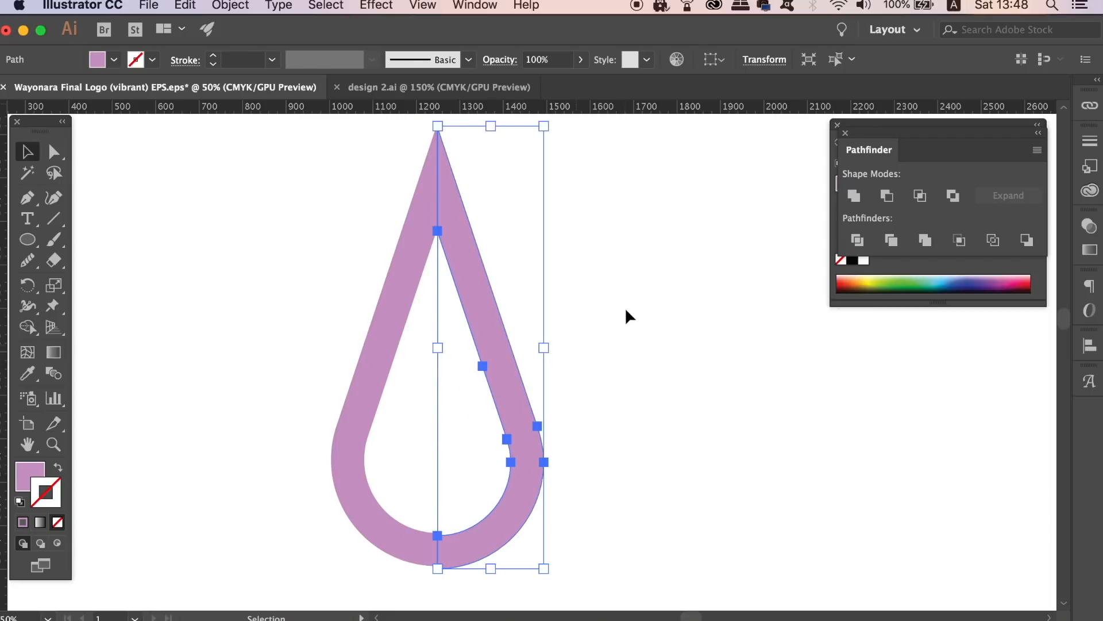
left_click(627, 311)
key("super+equal")
key("super+equal")
key("super+equal")
key("super+equal")
key("super+equal")
key("space")
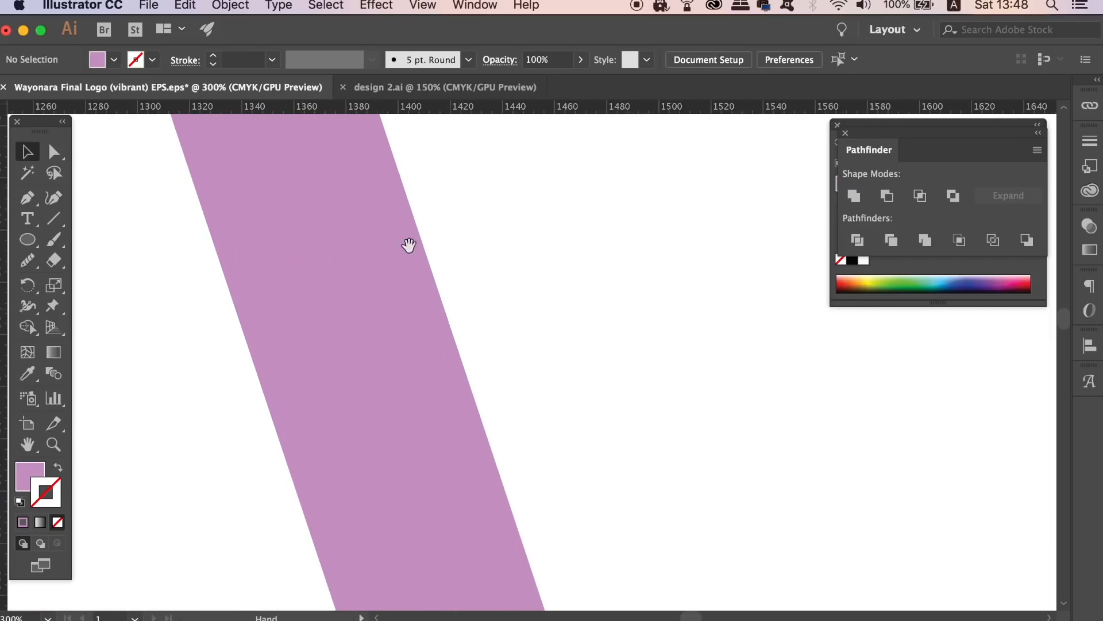
left_click_drag(409, 246, 770, 540)
left_click_drag(637, 320, 646, 470)
left_click_drag(480, 201, 495, 467)
left_click_drag(445, 174, 444, 444)
left_click_drag(431, 243, 499, 497)
key("super+equal")
key("super+equal")
key("super+equal")
left_click_drag(305, 405, 304, 377)
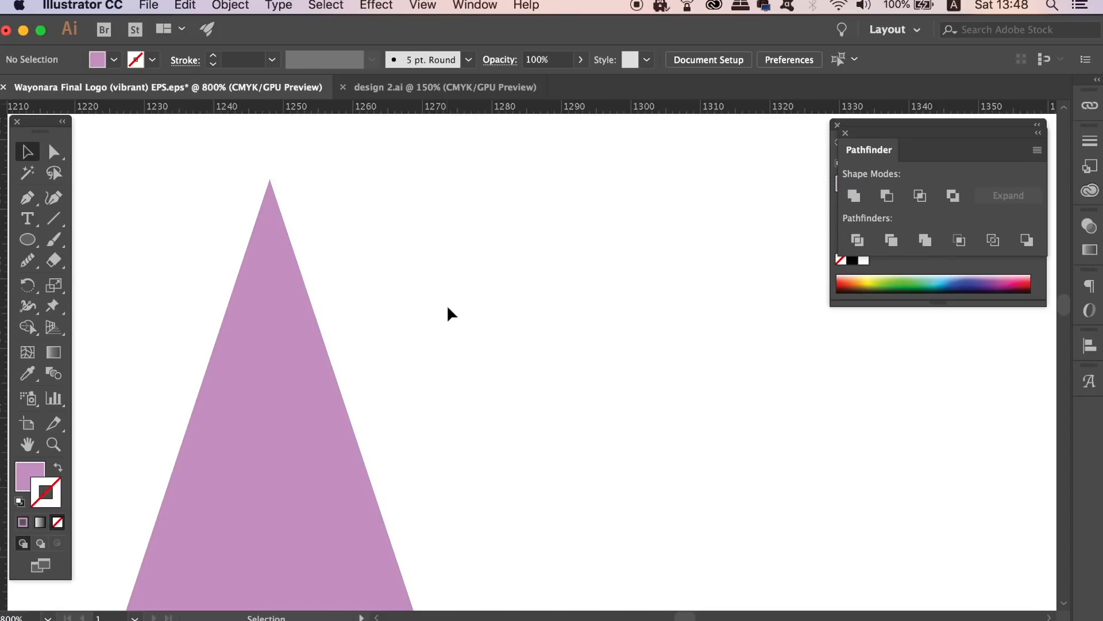
Draw a horizontal rectangle about 244 by 76 px across the teardrop as a crossbar between the two slanted bands
key("super+0")
key("super+minus")
key("super+minus")
key("super+minus")
left_click_drag(447, 308, 471, 32)
key("super+equal")
key("super+equal")
key("super+equal")
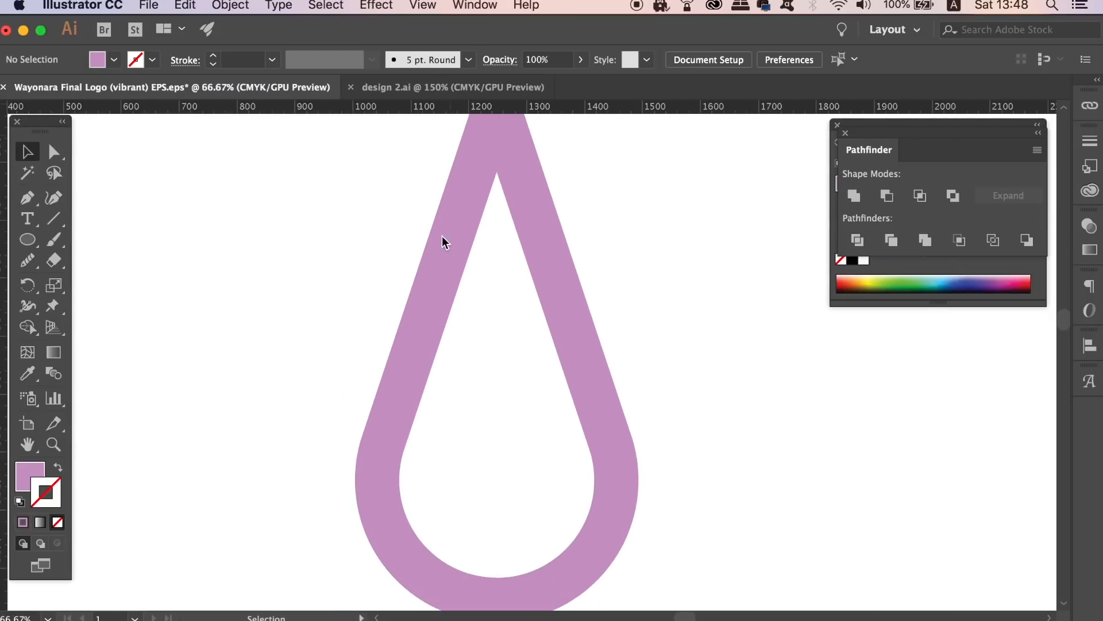
key("m")
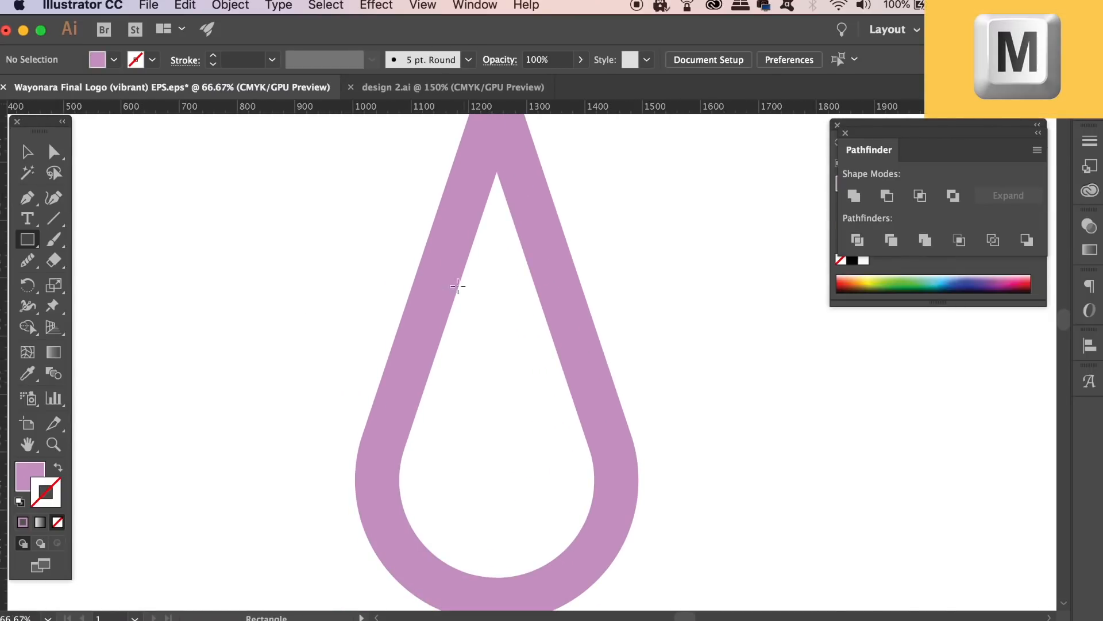
left_click_drag(423, 297, 565, 341)
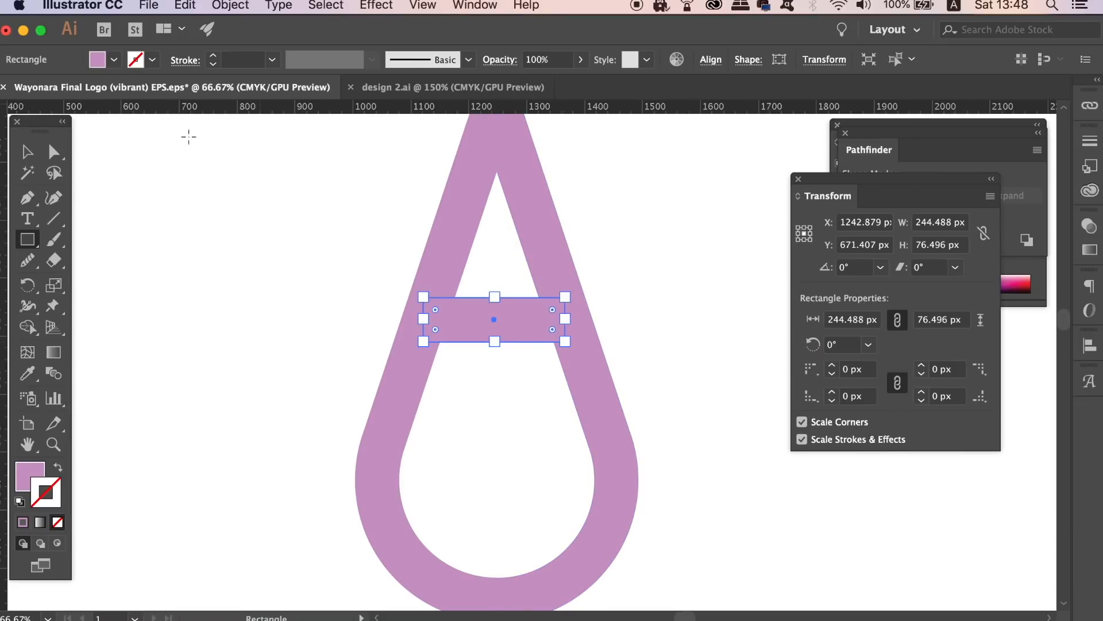
left_click(27, 152)
left_click(246, 219)
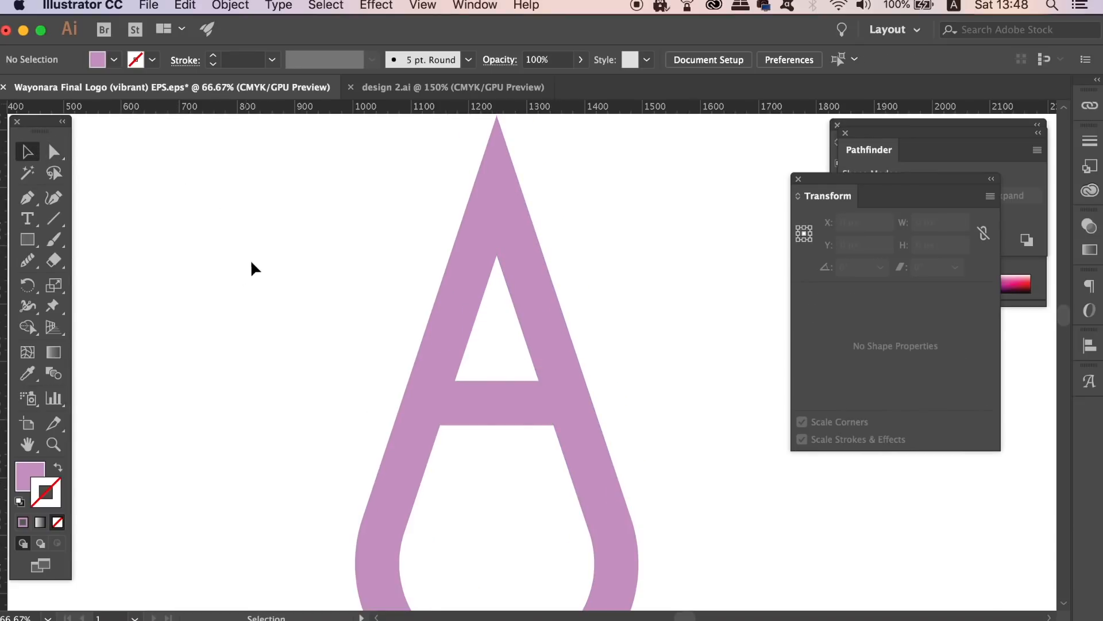
Thicken the crossbar by extending its lower edge to a height of about 99 px
left_click(500, 421)
left_click_drag(495, 425, 495, 431)
left_click(501, 484)
key("super+minus")
key("super+minus")
key("super+minus")
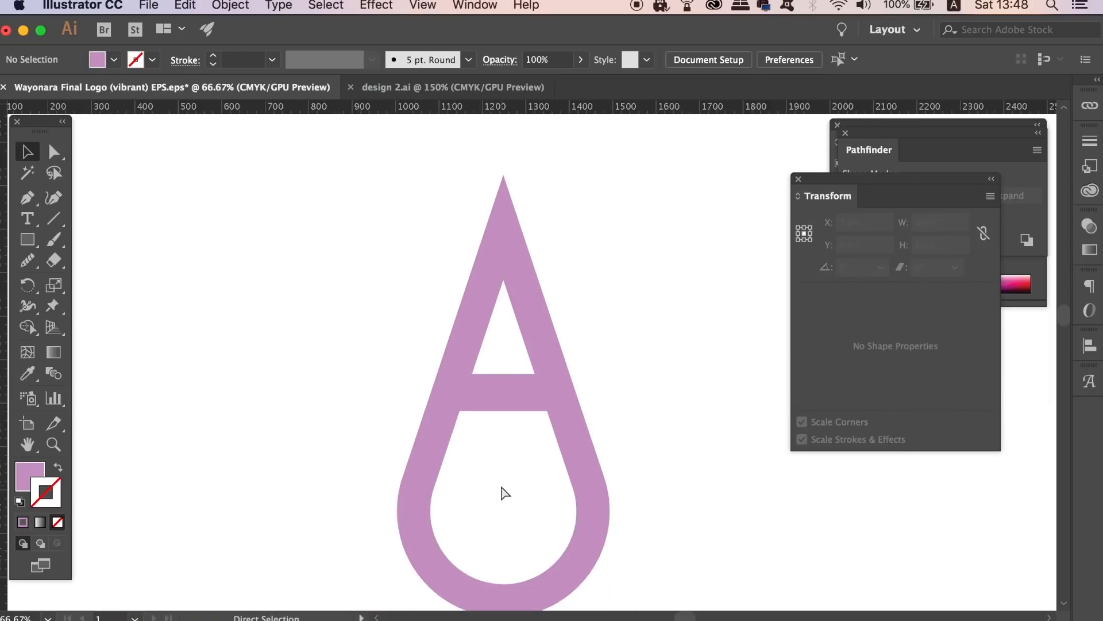
key("super+plus")
key("super+plus")
left_click(509, 401)
left_click_drag(502, 411, 501, 417)
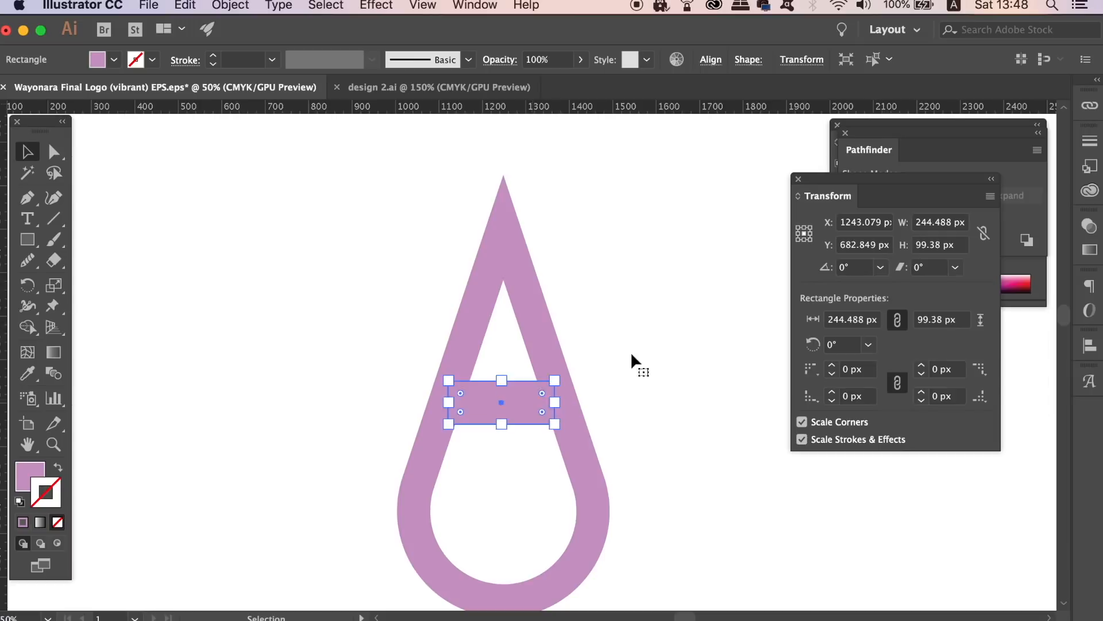
Fine-tune the crossbar's thickness and vertical placement between the slanted bands
left_click(631, 355)
key("super+minus")
key("super+minus")
key("super+minus")
key("super+plus")
key("super+plus")
key("super+plus")
key("super+plus")
key("super+plus")
left_click(539, 435)
left_click_drag(480, 405, 481, 409)
left_click(684, 344)
Unite the teardrop halves and the crossbar into a single shape with Pathfinder
key("super+minus")
key("super+minus")
key("super+minus")
key("super+minus")
key("super+plus")
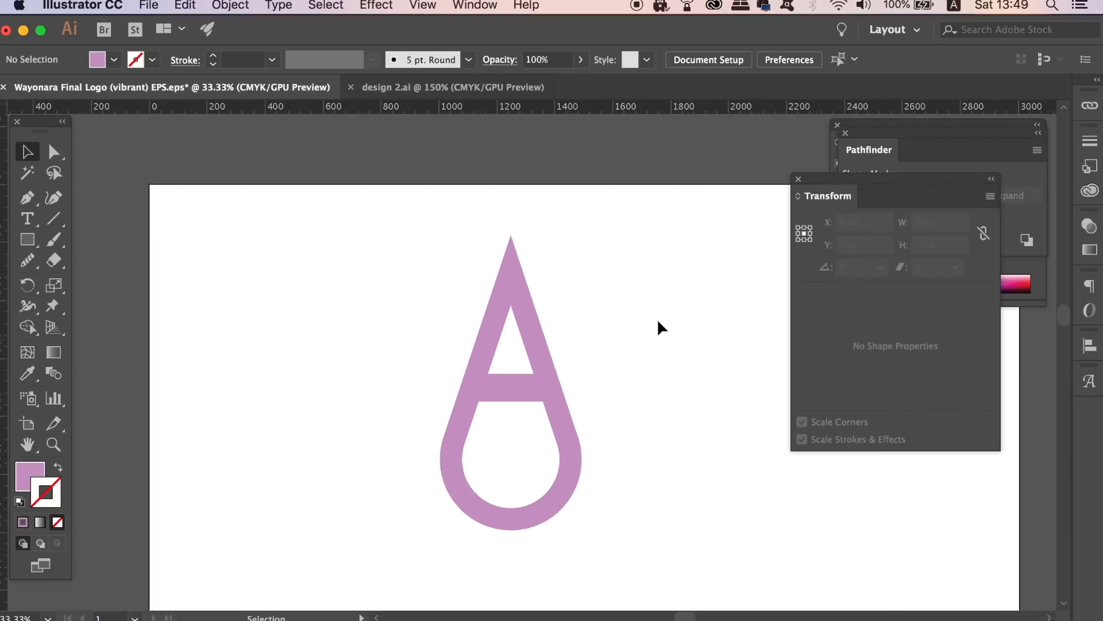
key("super+a")
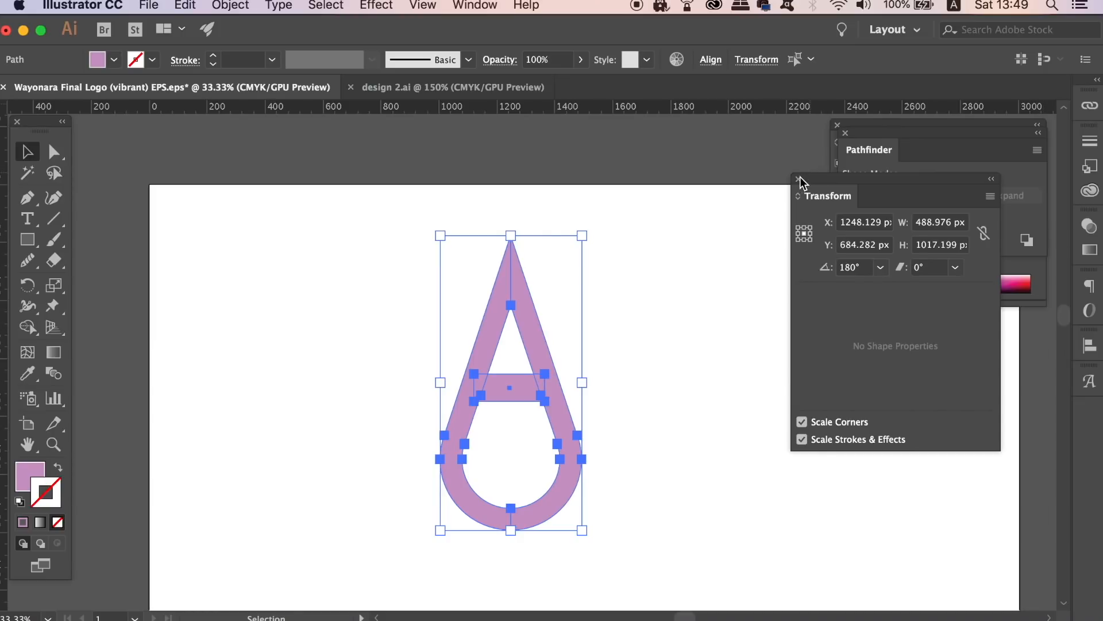
left_click(799, 178)
left_click(854, 197)
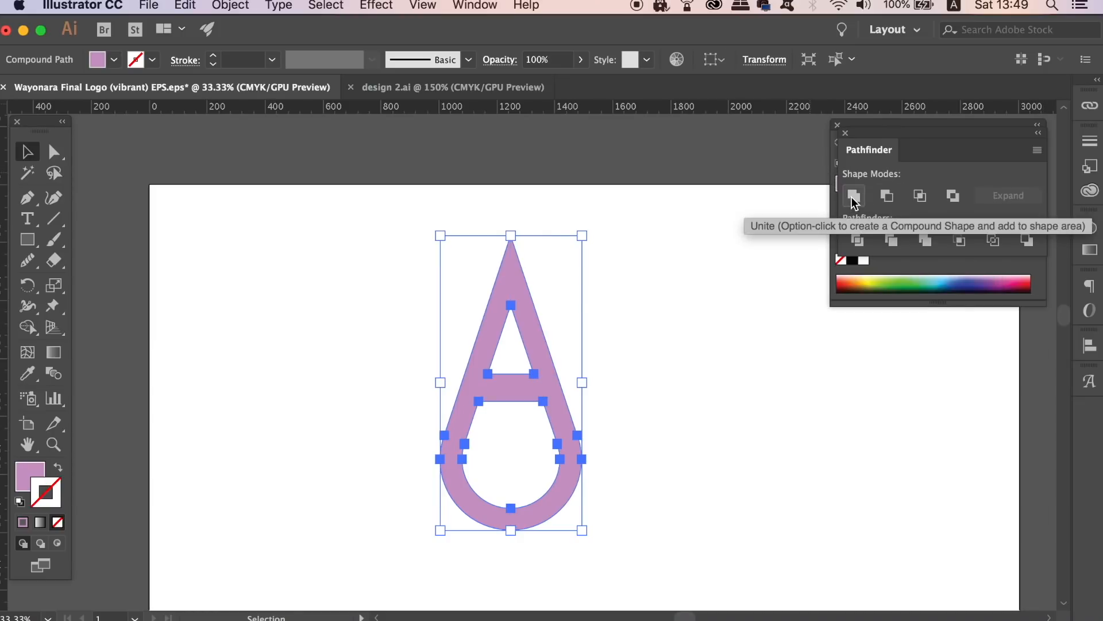
Display the artwork in outline mode and draw a circle about 86 px wide inside the teardrop's pointed tip, meeting both slanted edges
left_click(761, 260)
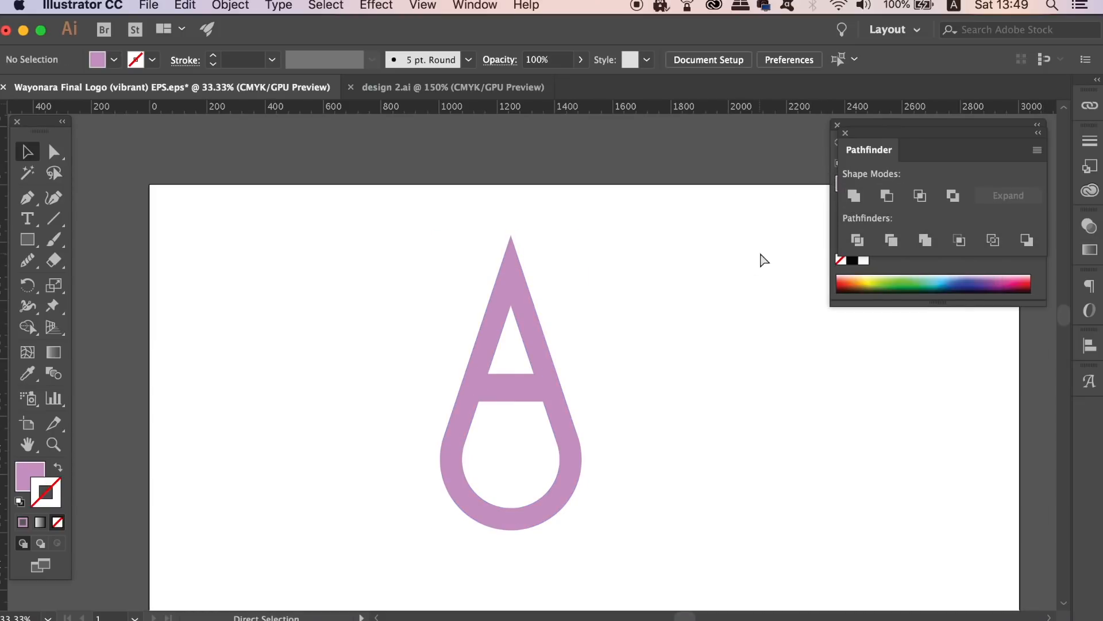
key("super+equal")
key("super+equal")
key("super+equal")
key("super+equal")
left_click_drag(582, 165, 595, 423)
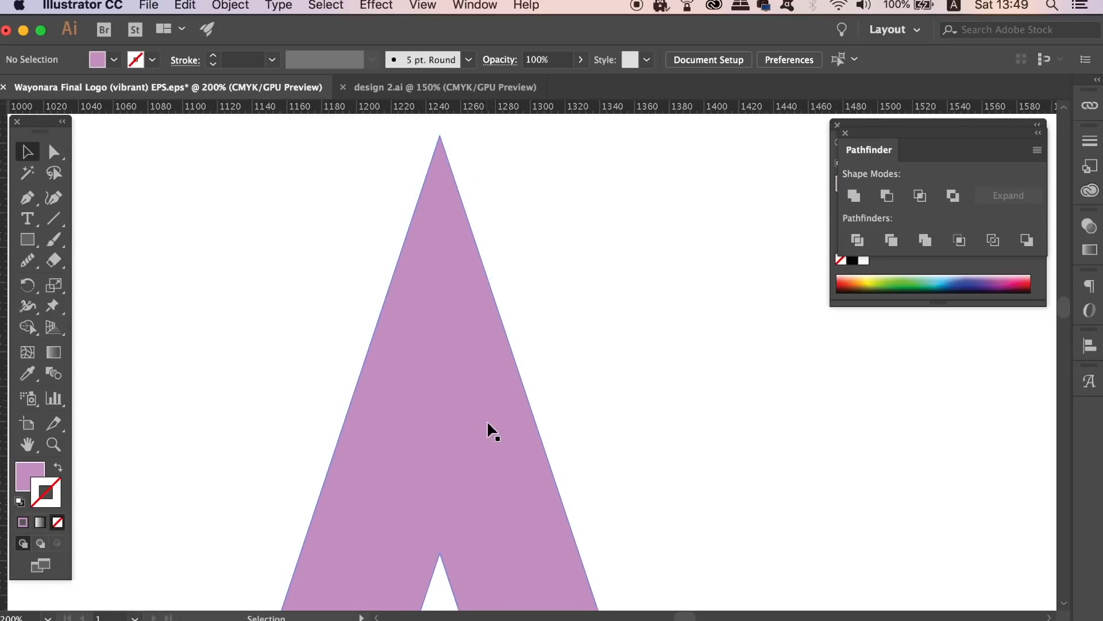
key("super+y")
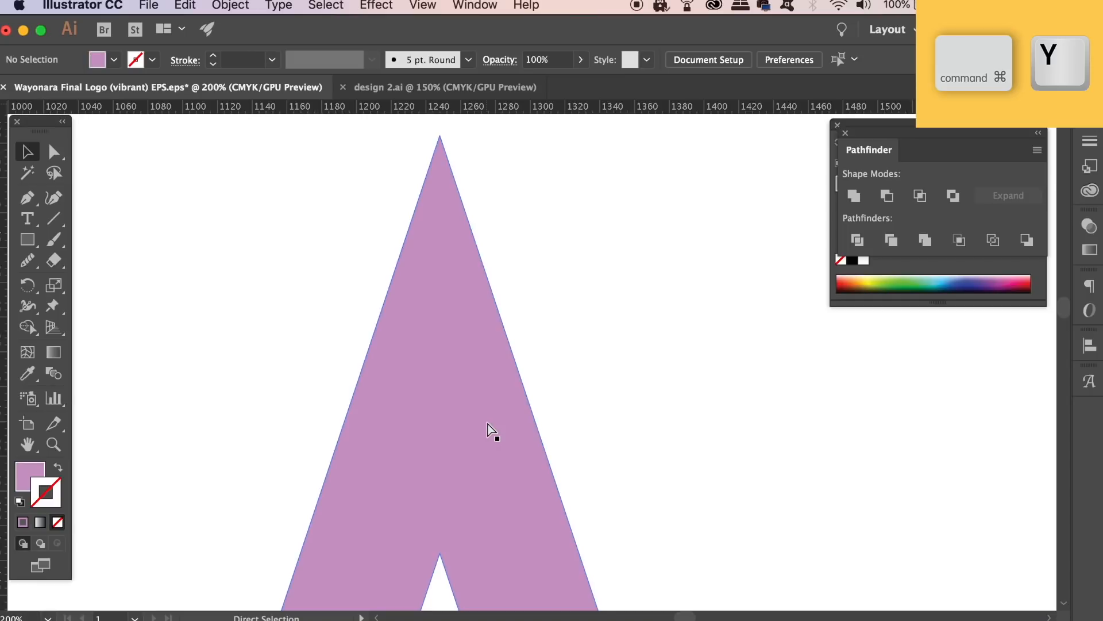
key("l")
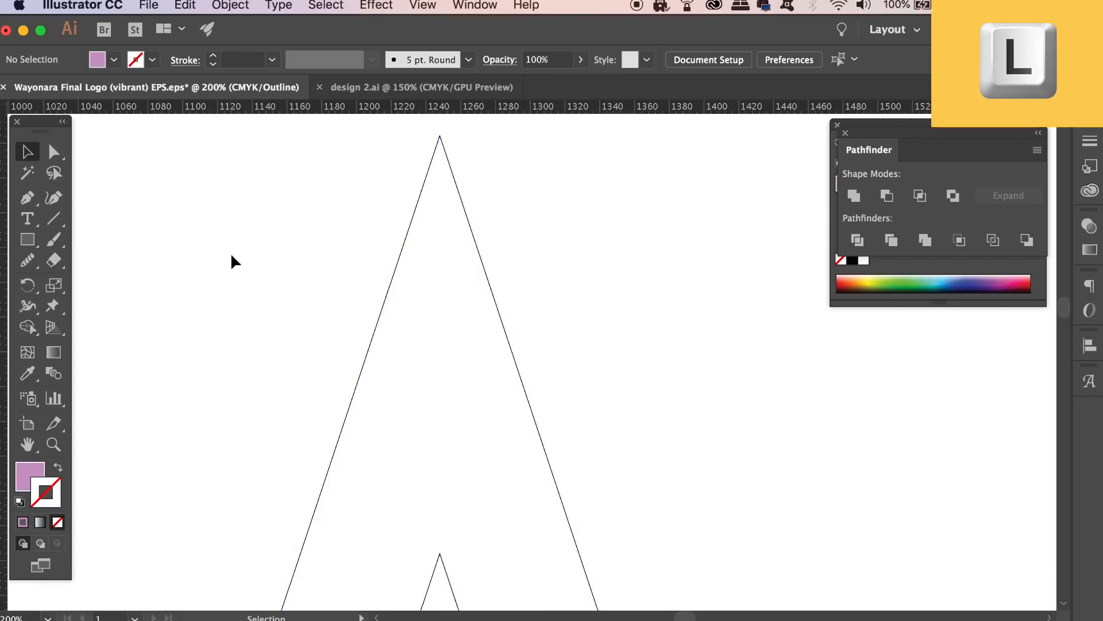
left_click_drag(386, 288, 476, 437)
Align the circle and the teardrop on their horizontal centres
left_click(27, 152)
left_click_drag(194, 219, 492, 365)
left_click(711, 59)
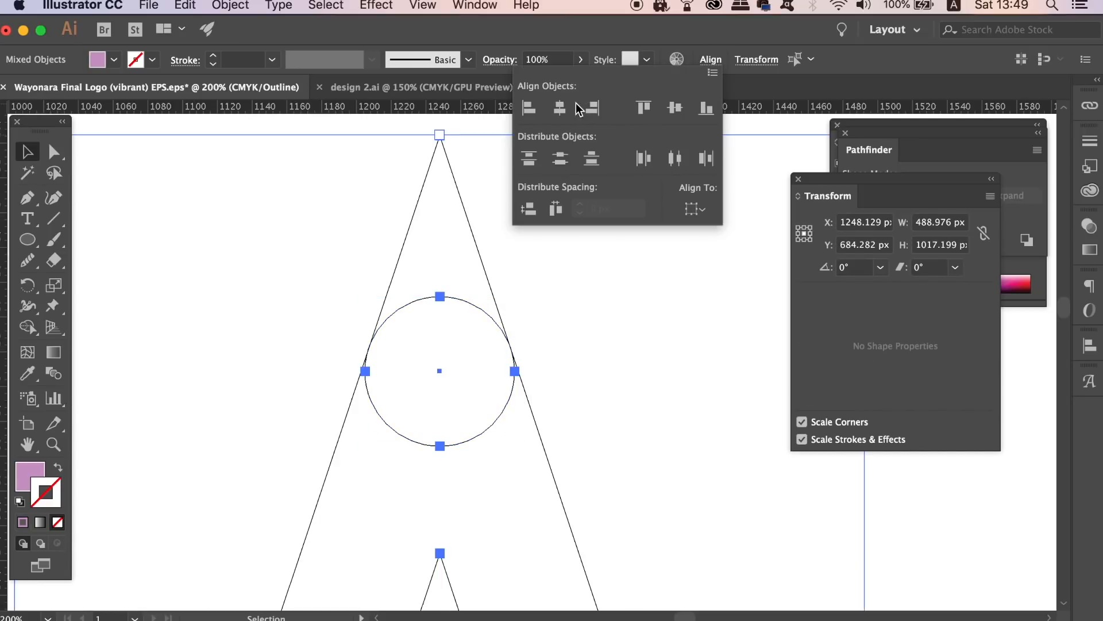
left_click(606, 343)
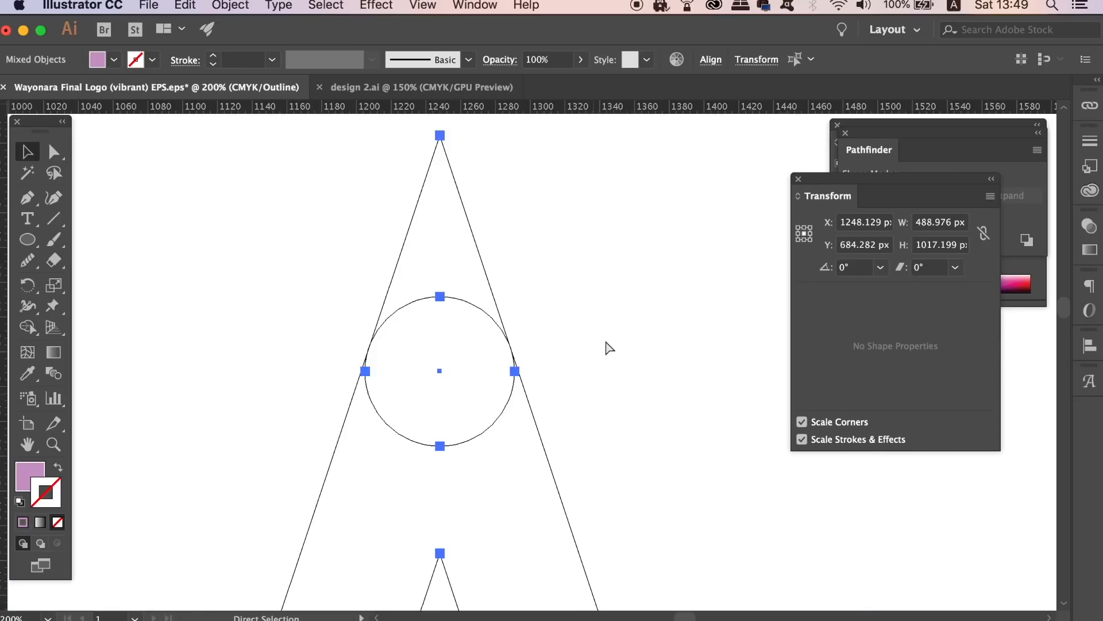
Examine closely how the circle meets the teardrop's two slanted outer edges
key("super+equal")
key("super+equal")
key("super+equal")
key("super+equal")
key("super+equal")
key("super+minus")
left_click_drag(402, 362, 665, 359)
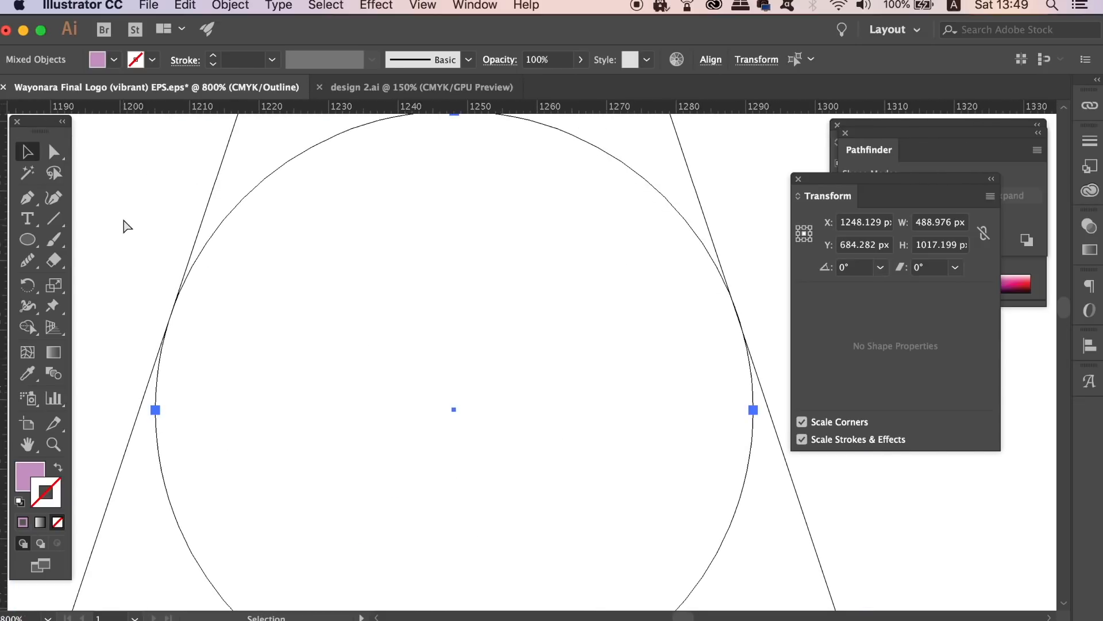
key("super+0")
left_click(396, 288)
scroll(397, 288, "up", 10)
left_click_drag(485, 267, 484, 322)
mouse_move(392, 114)
left_mouse_down()
mouse_move(439, 234)
mouse_move(457, 345)
left_mouse_up()
left_click_drag(318, 118, 443, 313)
left_click_drag(413, 163, 443, 394)
left_click_drag(440, 282, 440, 466)
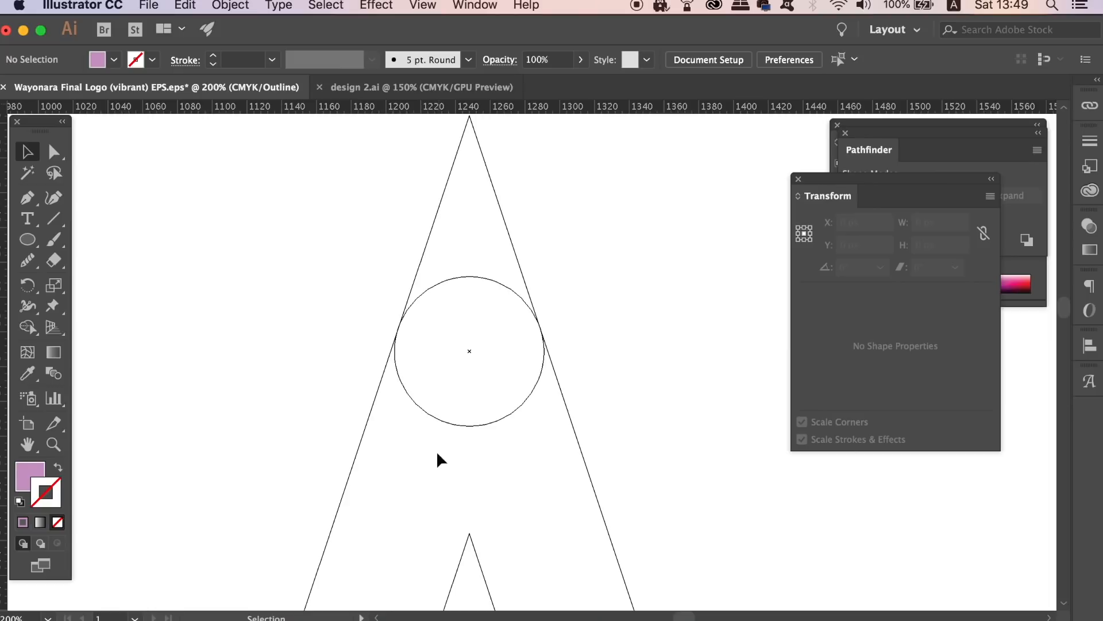
Round the teardrop's tip with Shape Builder by removing the point above the circle and merging the circle with the body
left_click_drag(280, 231, 610, 381)
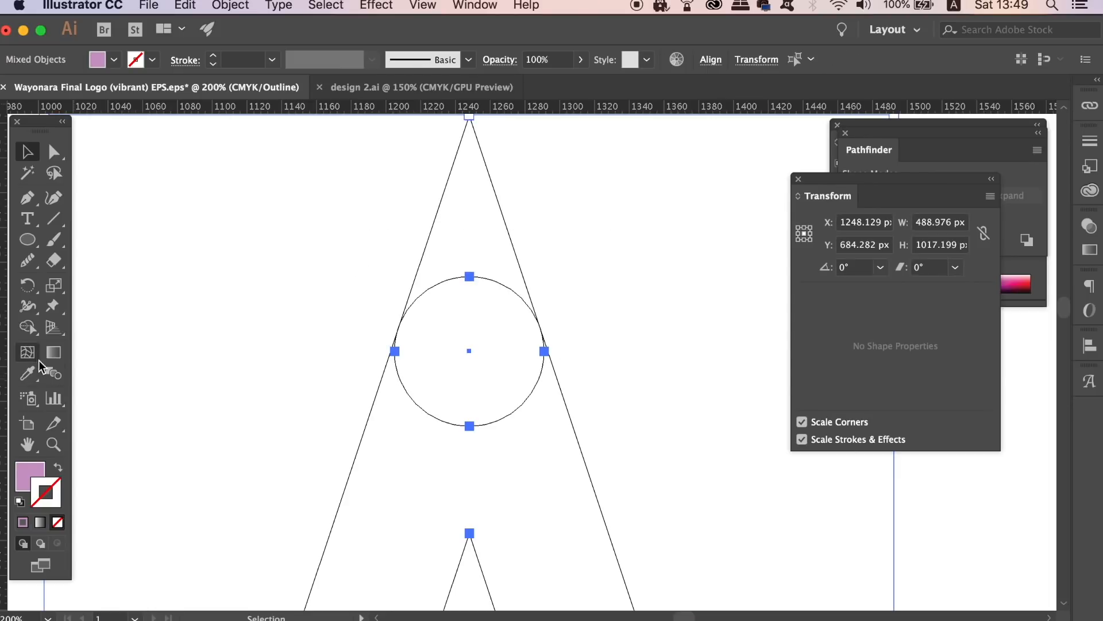
left_click(27, 329)
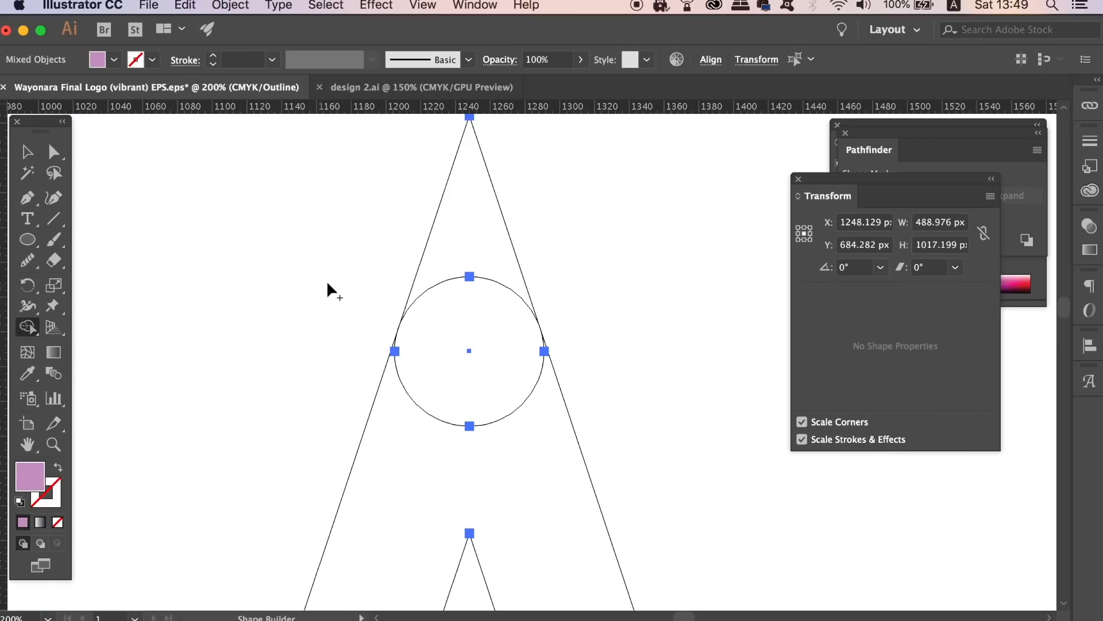
left_click(514, 231, "alt")
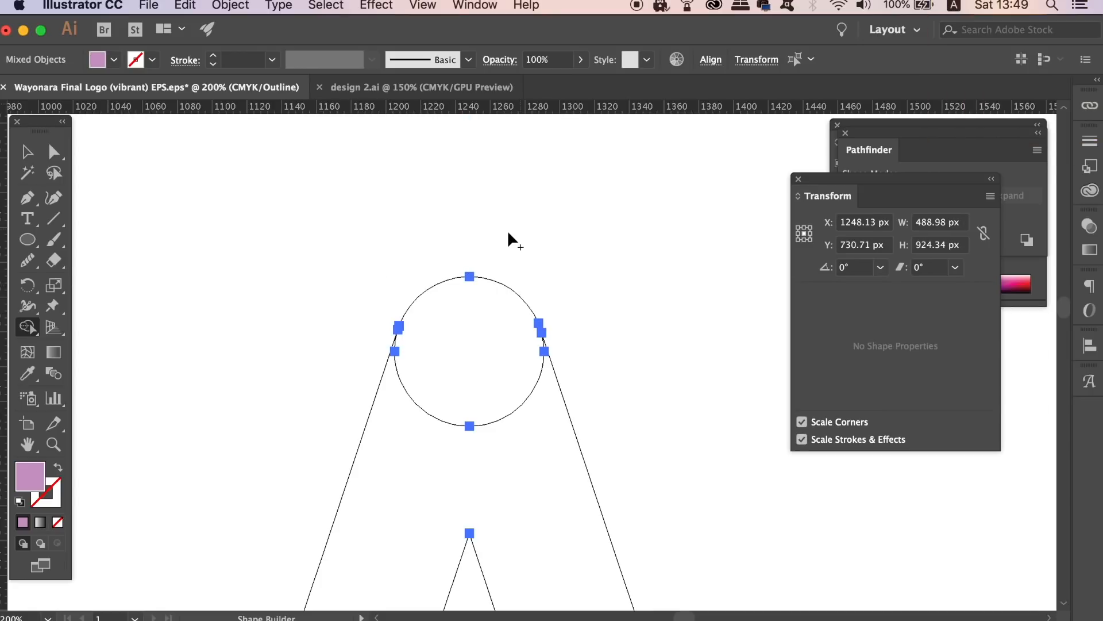
left_click_drag(434, 251, 433, 483)
key("v")
left_click(305, 281)
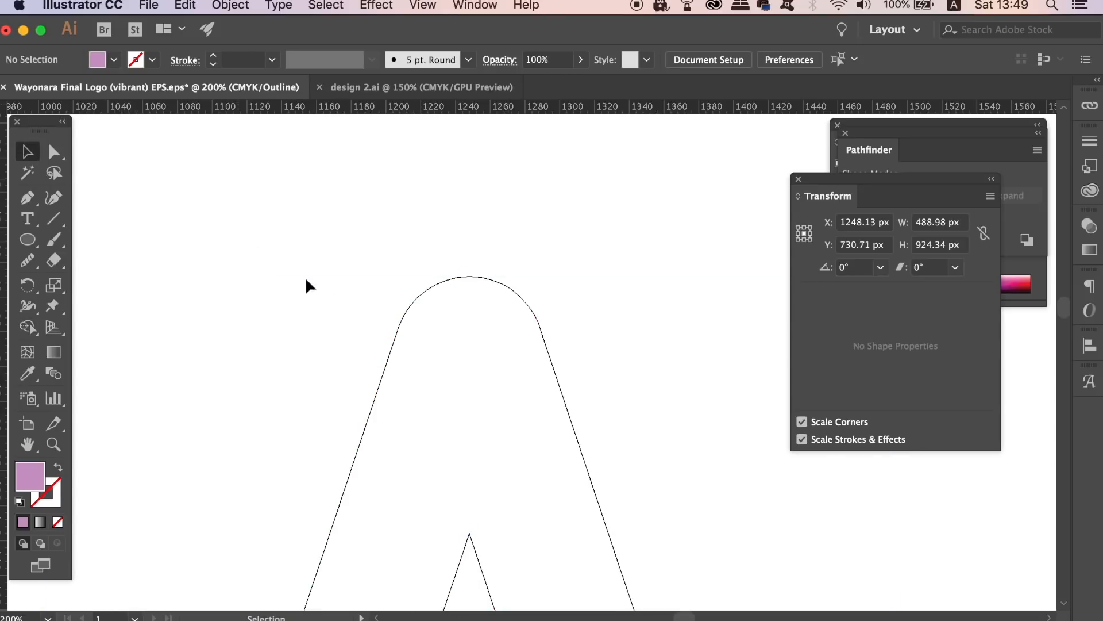
Delete the leftover sliver where the rounded tip meets the slanted edge, and check the opposite side
key("super+equal")
key("super+equal")
key("super+equal")
key("super+equal")
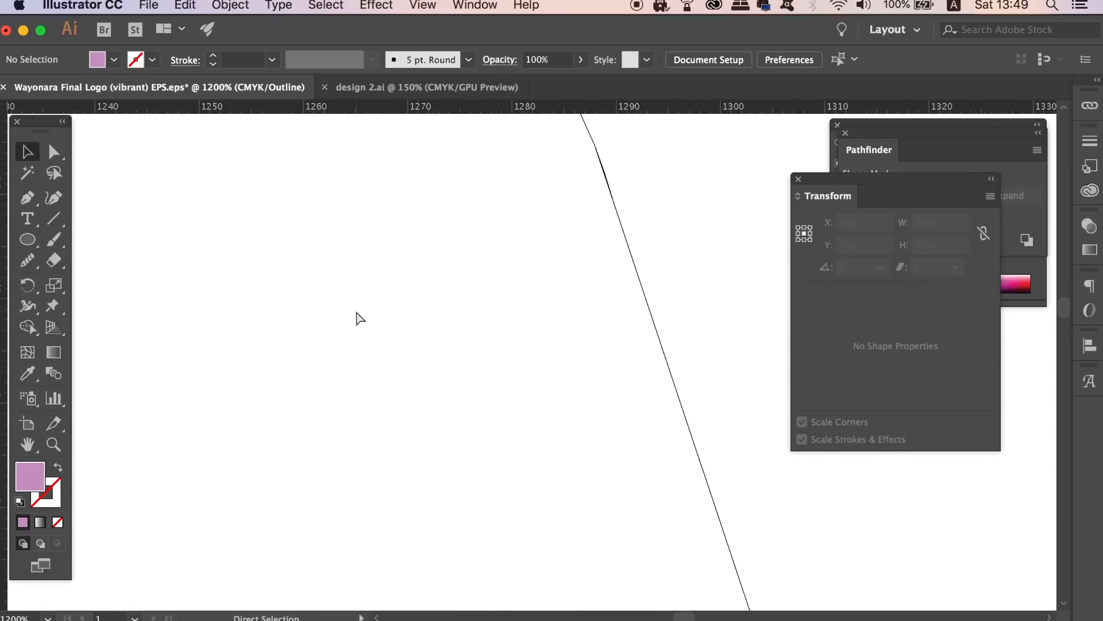
left_click_drag(421, 291, 381, 459)
left_click_drag(677, 168, 535, 344)
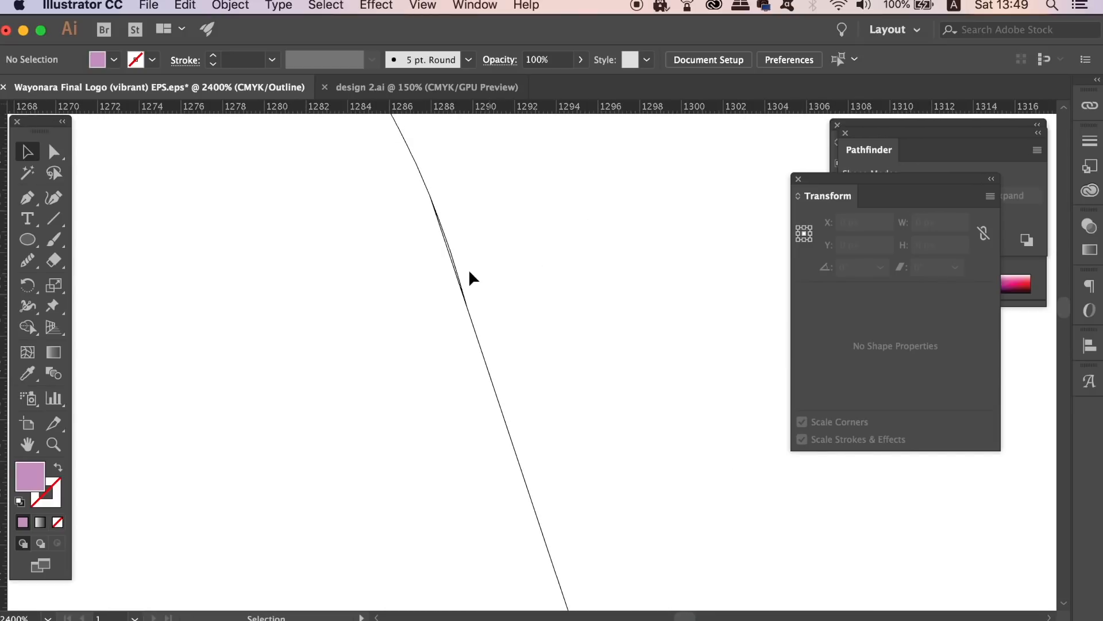
left_click(448, 237)
key("Delete")
left_click_drag(368, 238, 825, 286)
left_click_drag(525, 276, 768, 319)
mouse_move(230, 270)
left_mouse_down()
mouse_move(668, 279)
mouse_move(517, 291)
mouse_move(560, 291)
left_mouse_up()
left_click_drag(582, 208, 603, 200)
Switch the artwork from outline back to the filled preview display and view the rounded tip
key("super+minus")
key("super+minus")
key("super+minus")
key("super+minus")
key("super+minus")
key("super+minus")
key("super+y")
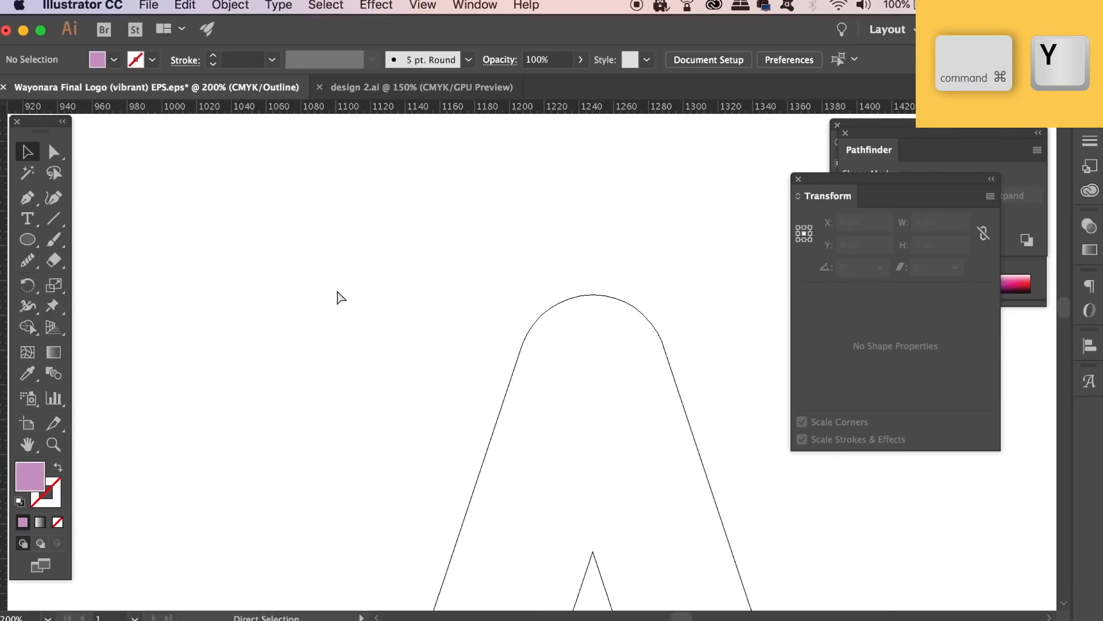
key("super+minus")
key("super+minus")
key("super+minus")
key("super+minus")
key("super+minus")
key("super+minus")
mouse_move(443, 339)
left_mouse_down()
mouse_move(477, 313)
mouse_move(455, 340)
left_mouse_up()
Draw an S-shaped wave with the Pen tool from the crossbar's lower-left inner corner across the lower opening, using a pink stroke without fill
key("super+plus")
key("super+plus")
key("super+plus")
key("super+plus")
left_click_drag(281, 300, 281, 375)
key("shift+x")
key("p")
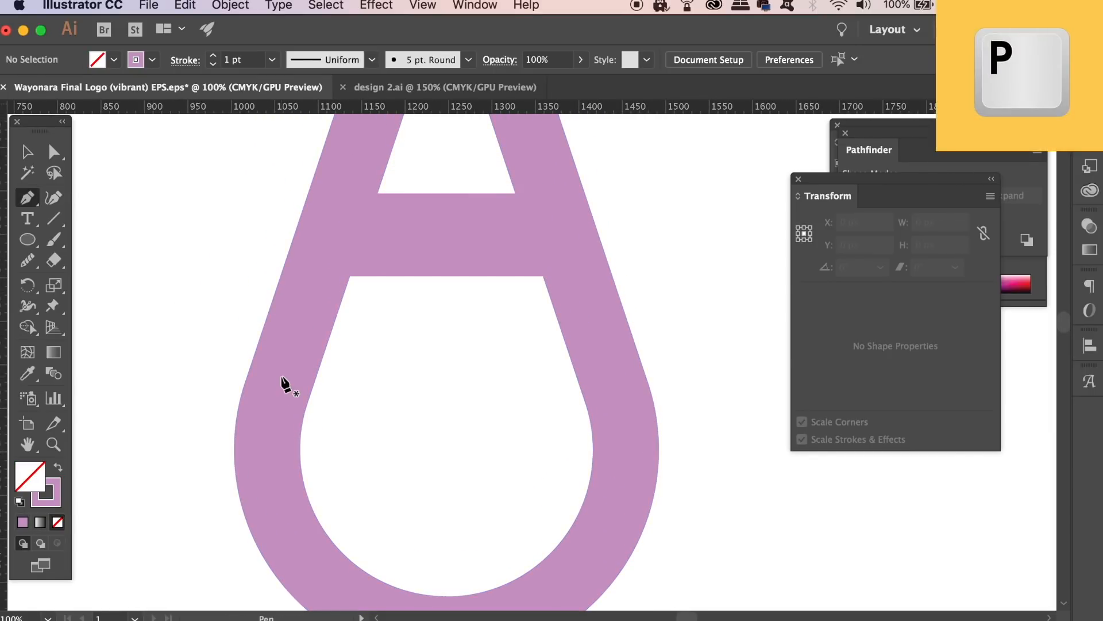
left_click(350, 276)
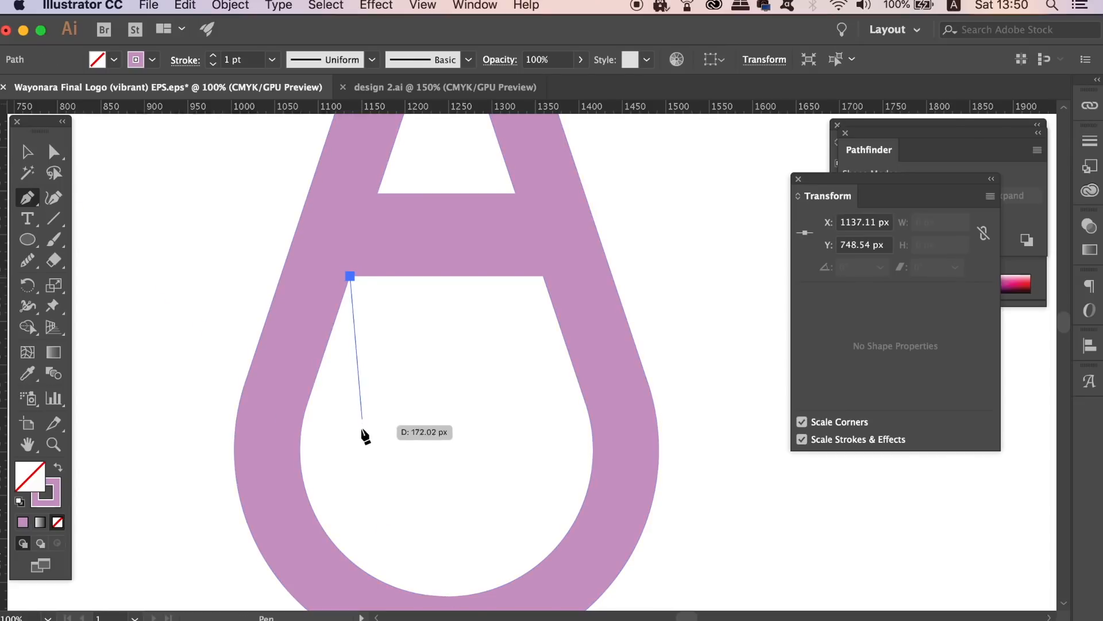
left_click_drag(349, 458, 387, 532)
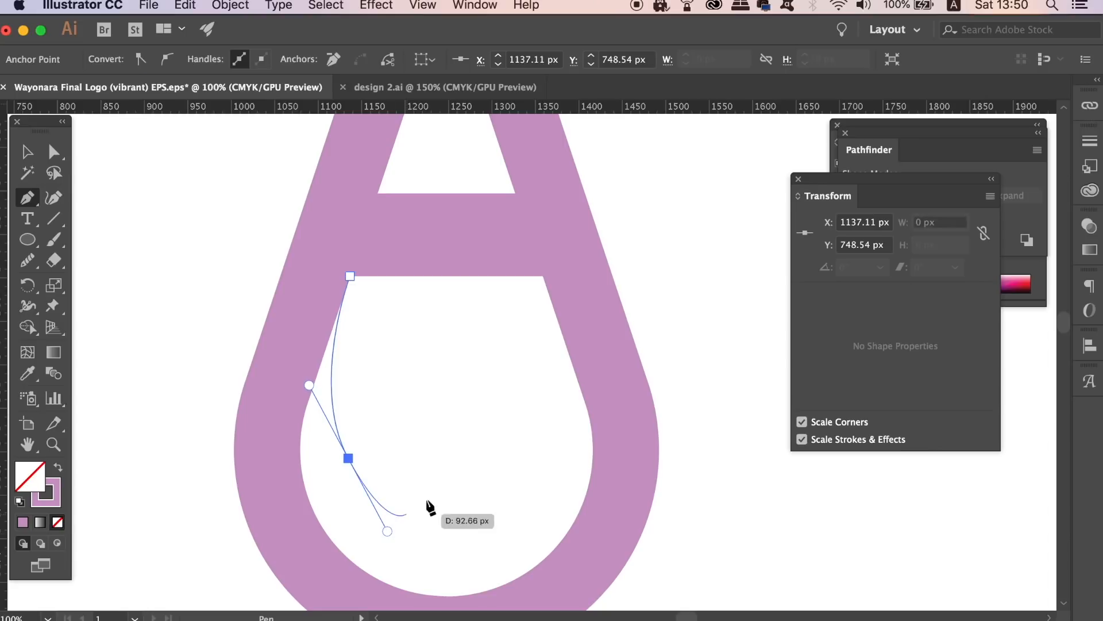
left_click(484, 443)
left_click_drag(544, 421, 571, 432)
left_click_drag(585, 523, 588, 555)
Close the wave path through the teardrop's lower band and swap its pink stroke to a fill
scroll(587, 555, "down", 5)
left_click(519, 499)
left_click(338, 482)
left_click(271, 379)
left_click(296, 196)
left_click(320, 155)
left_click(350, 160)
key("shift+x")
key("v")
left_click(701, 487)
key("super+minus")
key("super+minus")
key("super+minus")
key("super+equal")
key("super+equal")
key("super+equal")
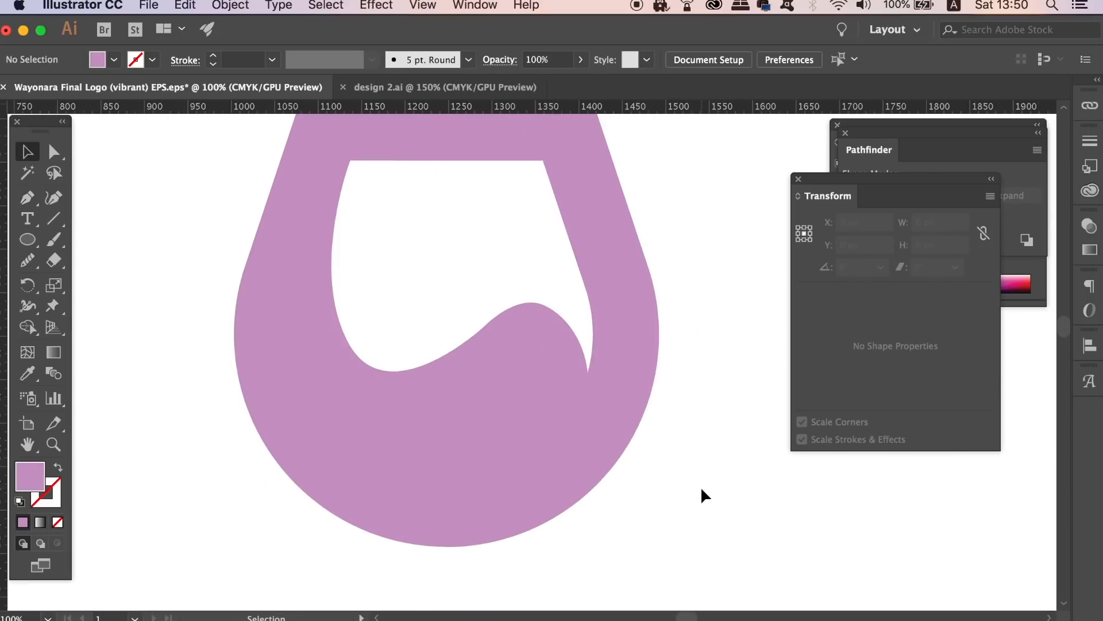
Reshape the wave's right end by moving its end anchor outward into the band and flattening the crest with its handle
left_click(578, 338)
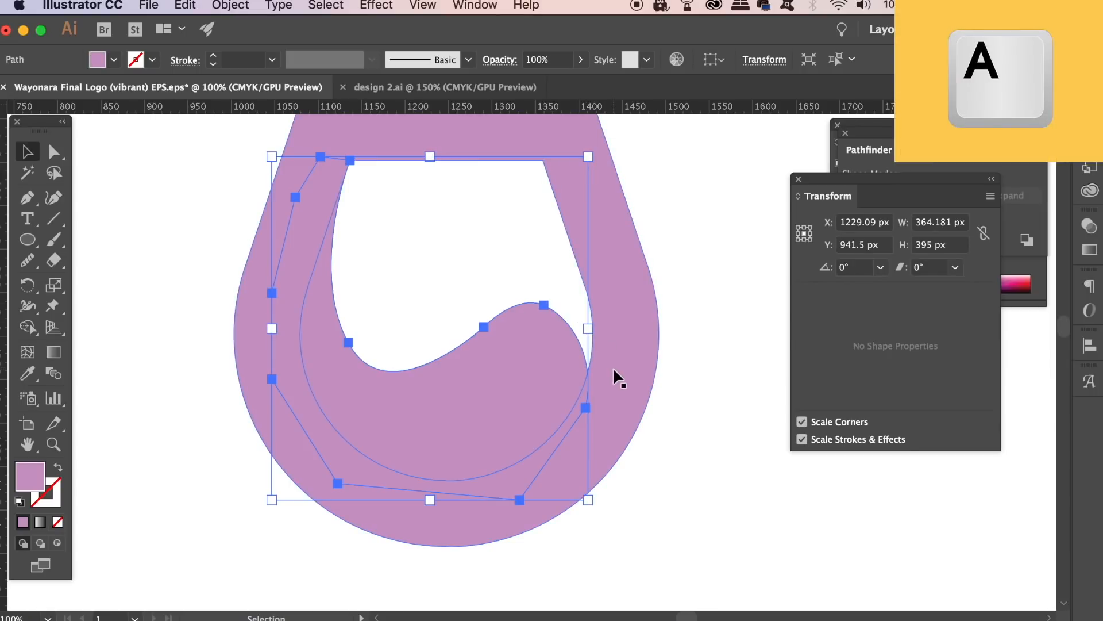
key("a")
left_click(585, 407)
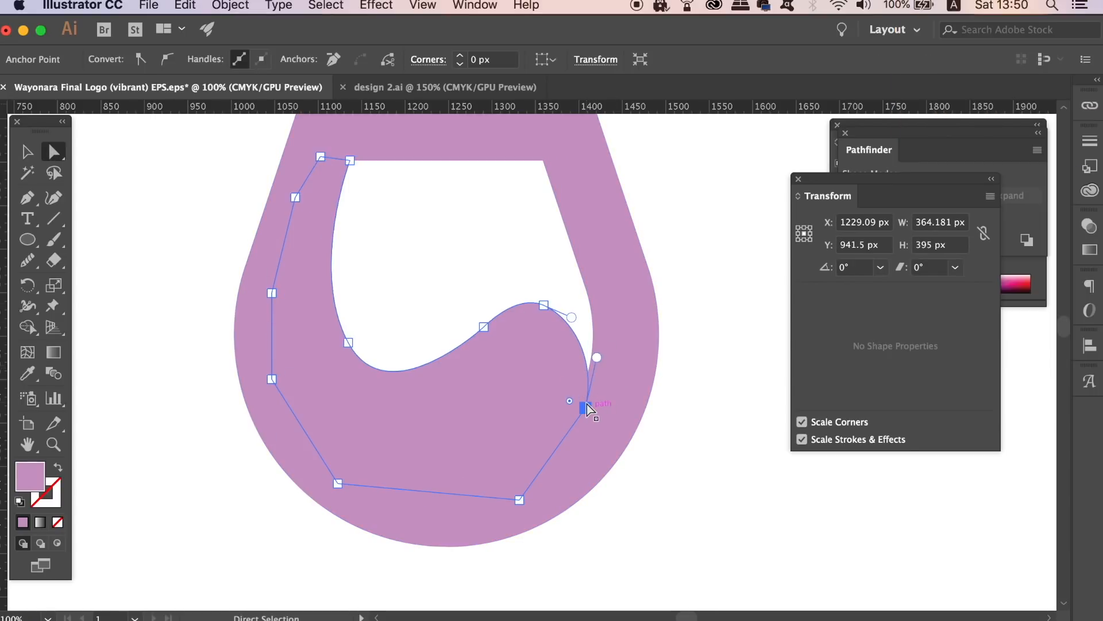
left_click_drag(587, 402, 605, 392)
left_click(544, 305)
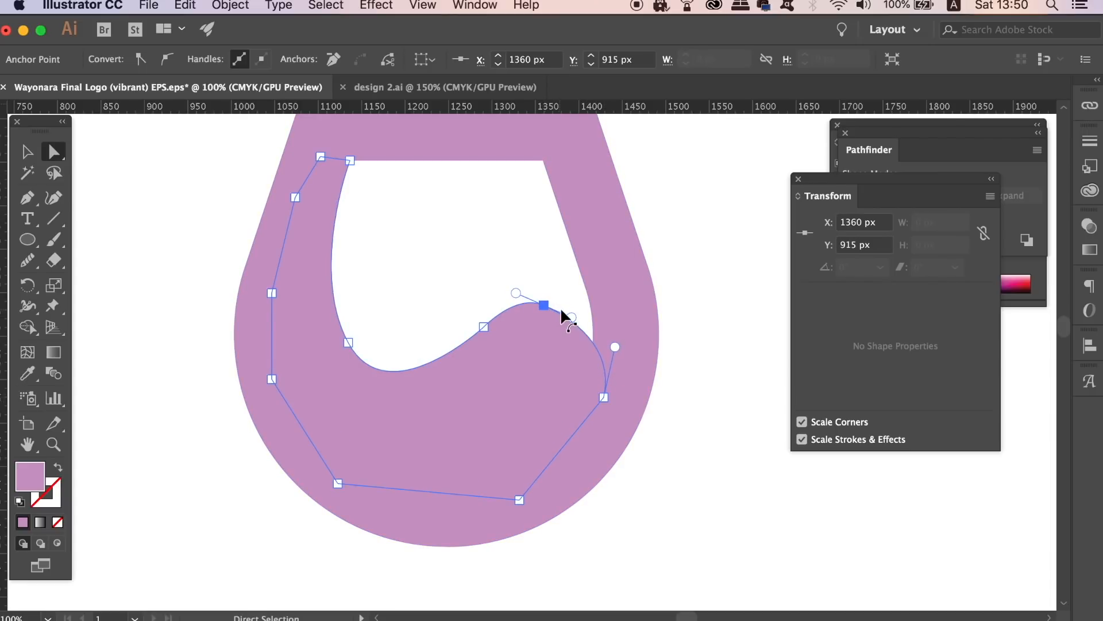
left_click_drag(566, 315, 573, 305)
left_click(701, 282)
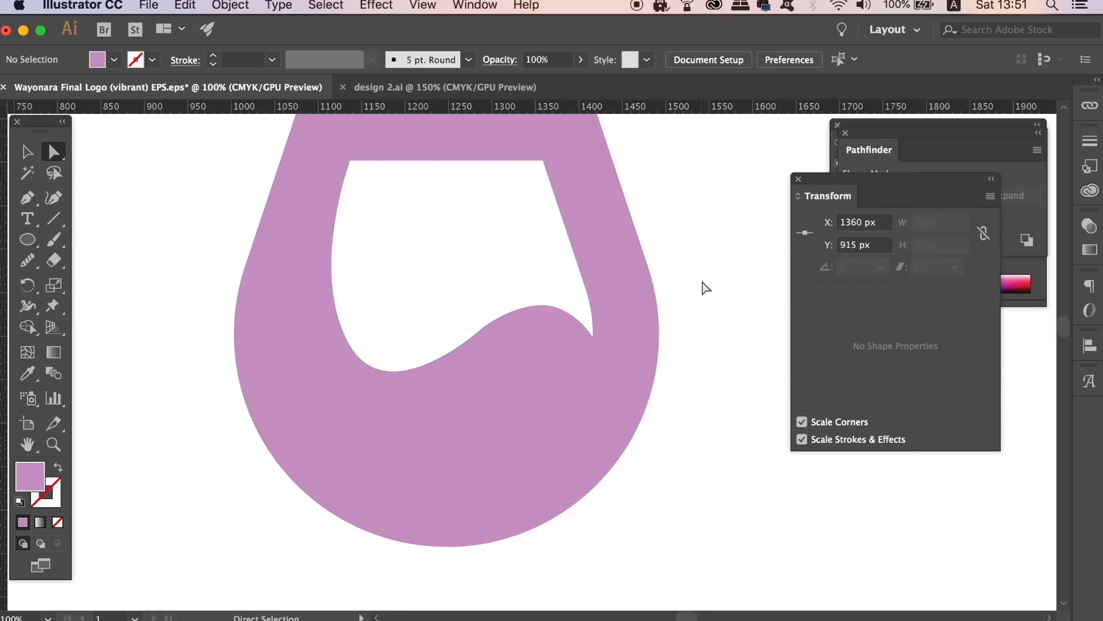
Even out the wave's curve between trough and crest with the Smooth Tool
scroll(696, 299, "up", 2)
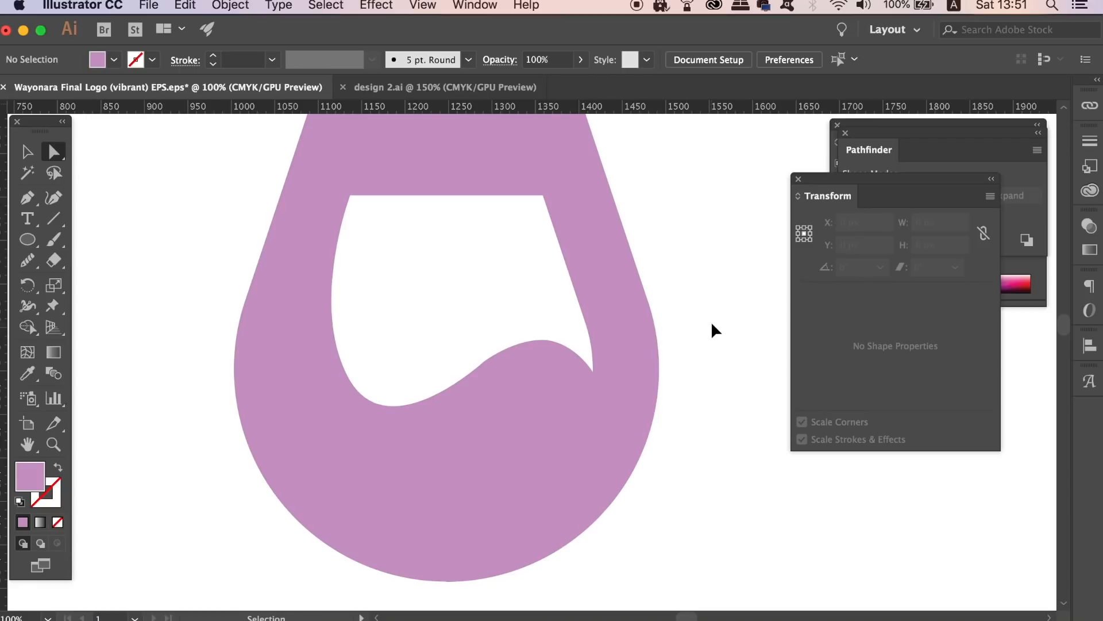
key("super+minus")
key("super+minus")
key("super+minus")
key("super+equal")
key("super+equal")
key("super+equal")
key("super+equal")
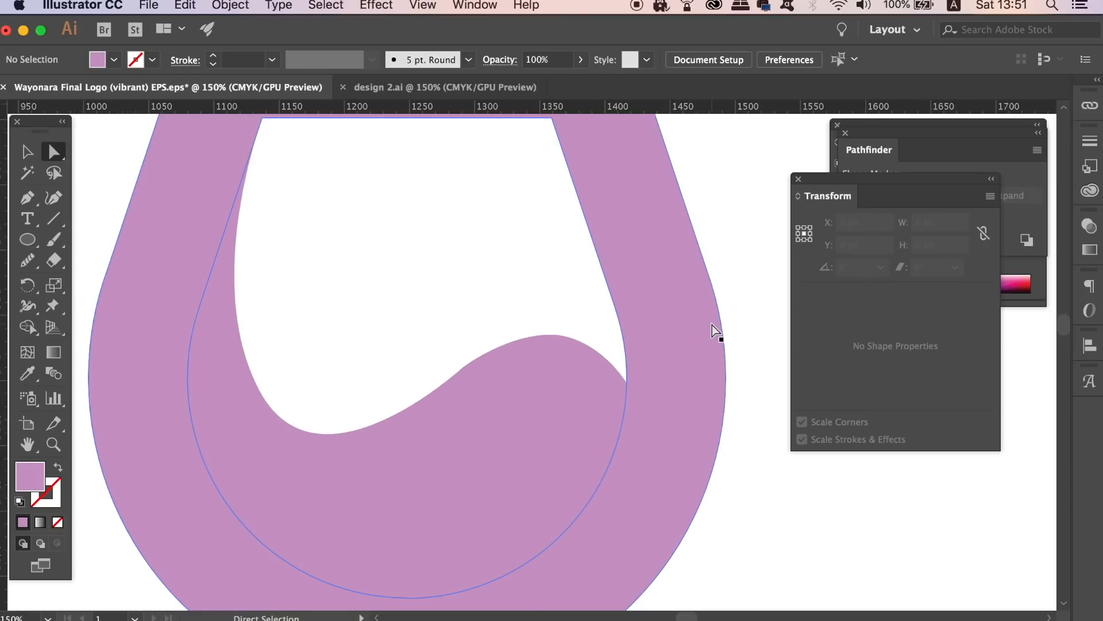
left_click(712, 325)
key("v")
left_click_drag(27, 260, 102, 304)
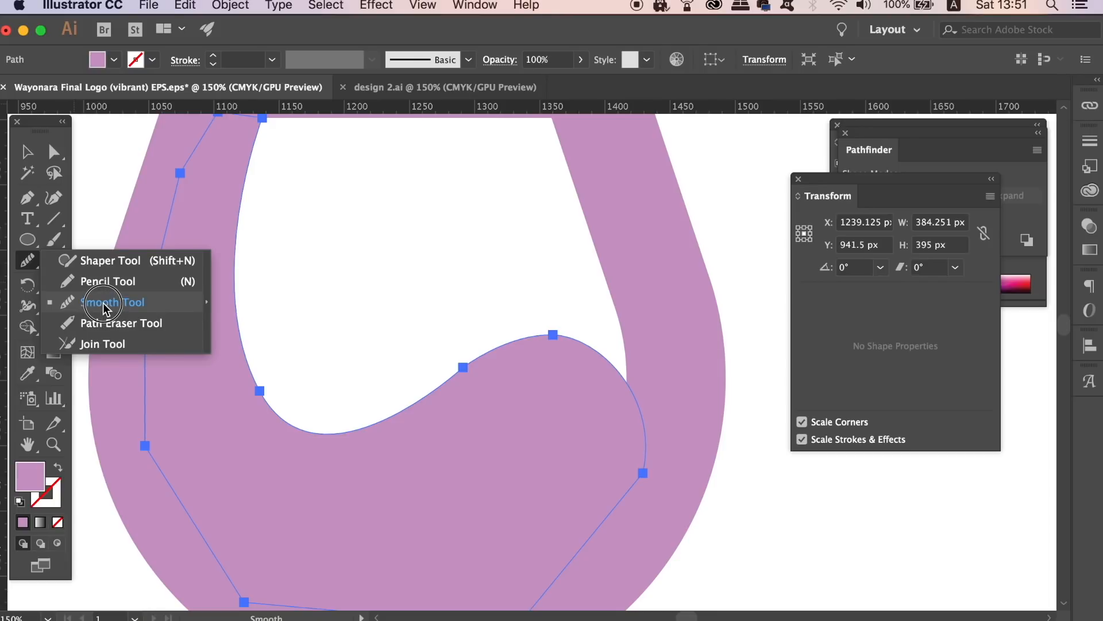
left_click_drag(102, 302, 102, 302)
left_click_drag(464, 368, 465, 368)
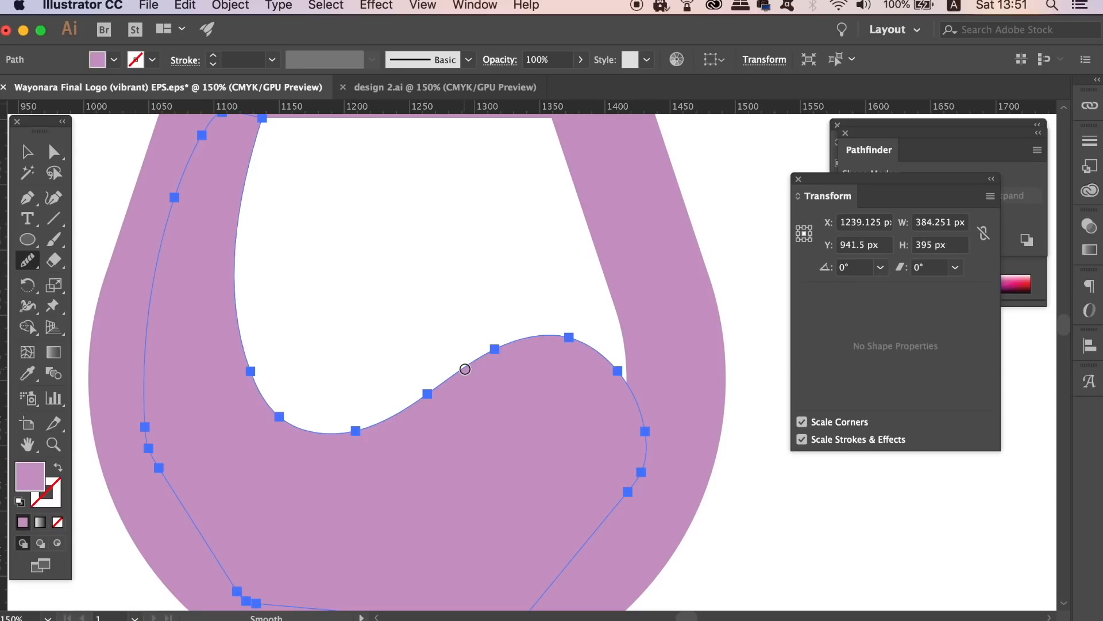
left_click(27, 151)
left_click(324, 185)
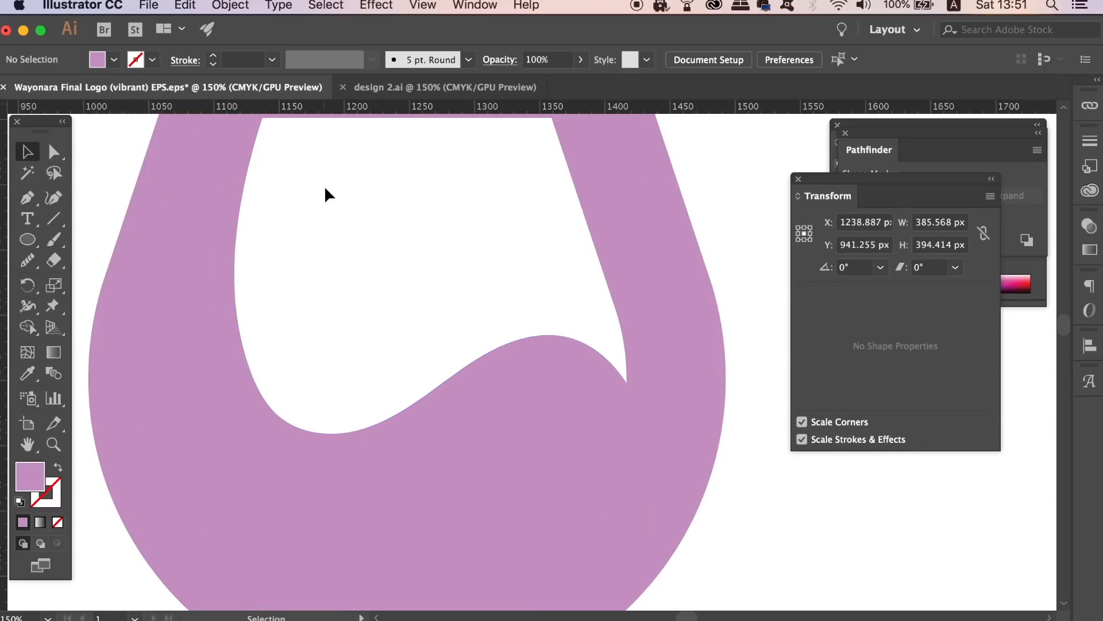
Examine the smoothed wave and the whole logo at several magnifications
key("super+minus")
key("super+minus")
key("super+minus")
key("super+minus")
key("super+minus")
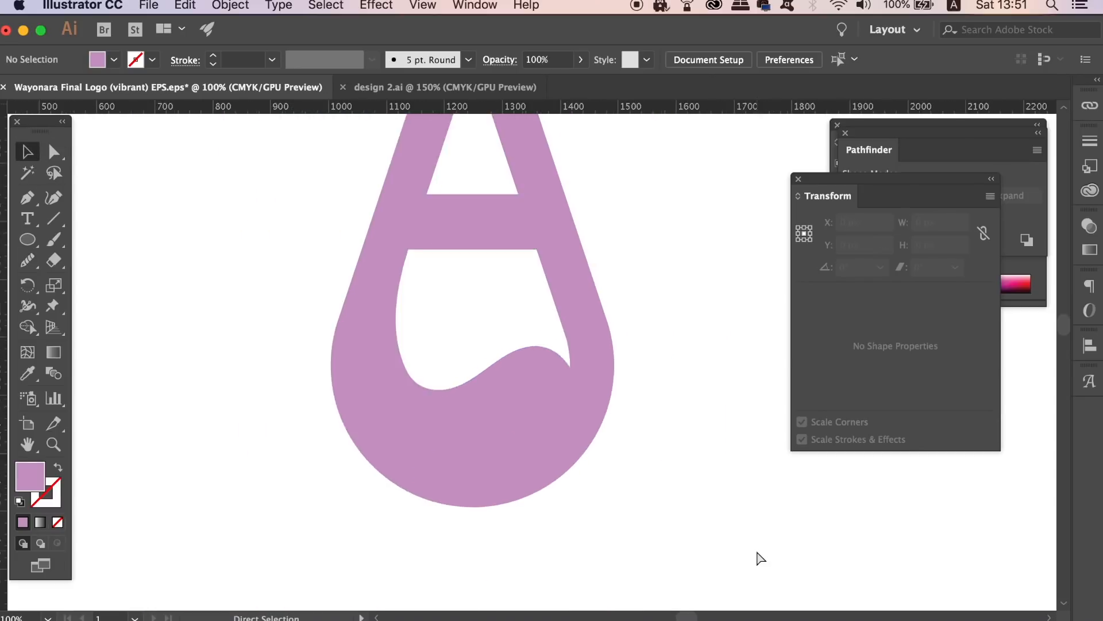
key("super+equal")
key("super+equal")
key("super+equal")
key("super+equal")
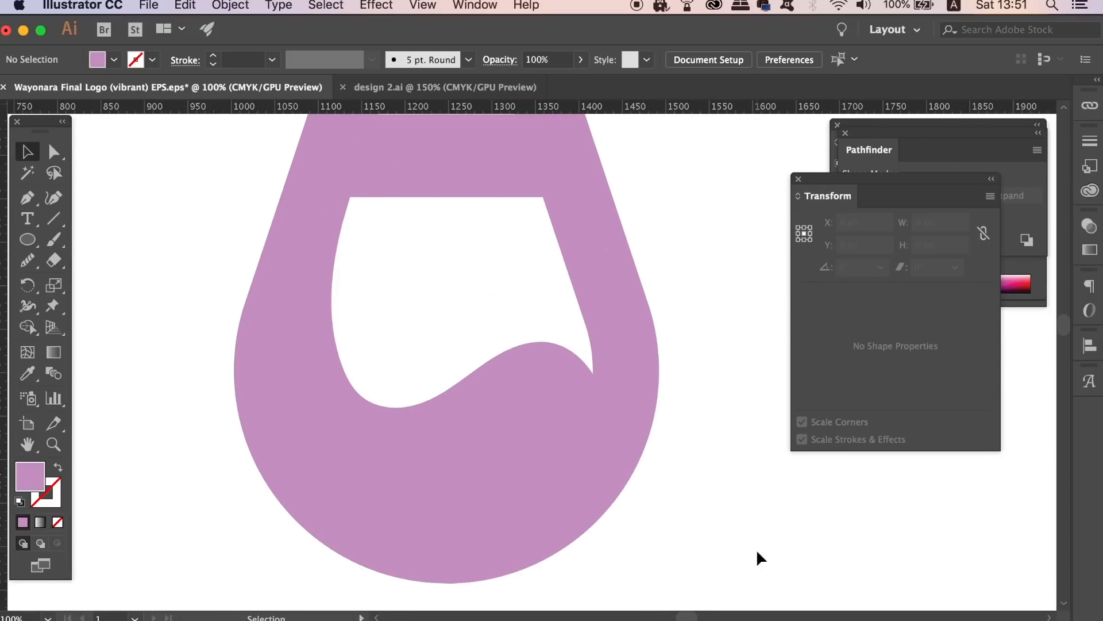
key("super+equal")
key("super+equal")
key("super+minus")
key("super+minus")
key("super+minus")
key("super+minus")
key("super+minus")
key("super+minus")
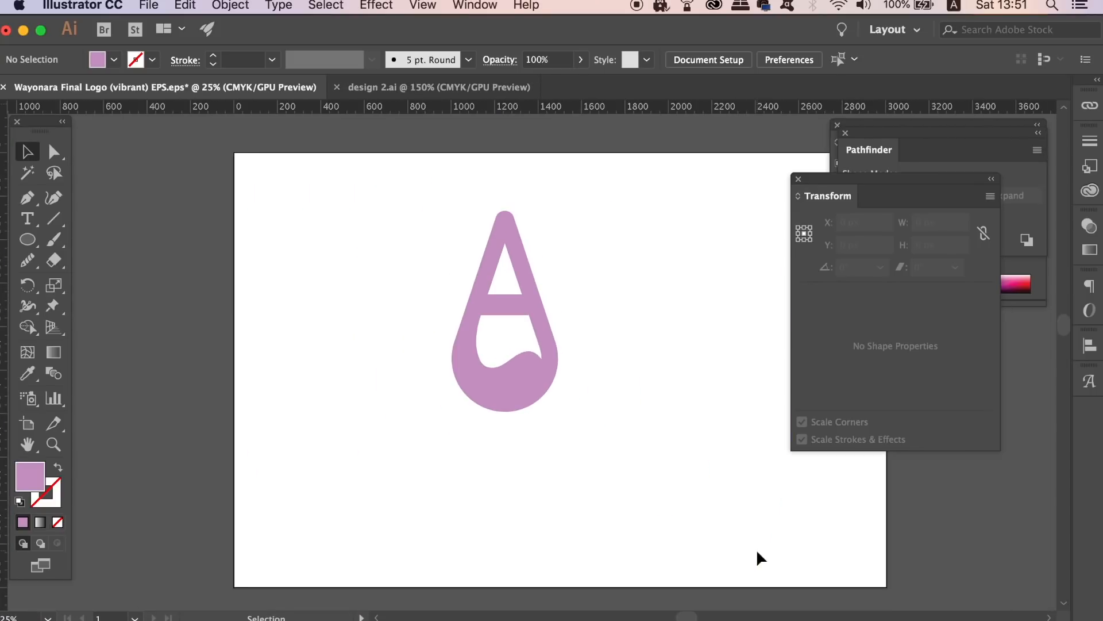
Unite the wave shape and the A-shaped teardrop into a single shape with Pathfinder
left_click_drag(492, 424, 491, 423)
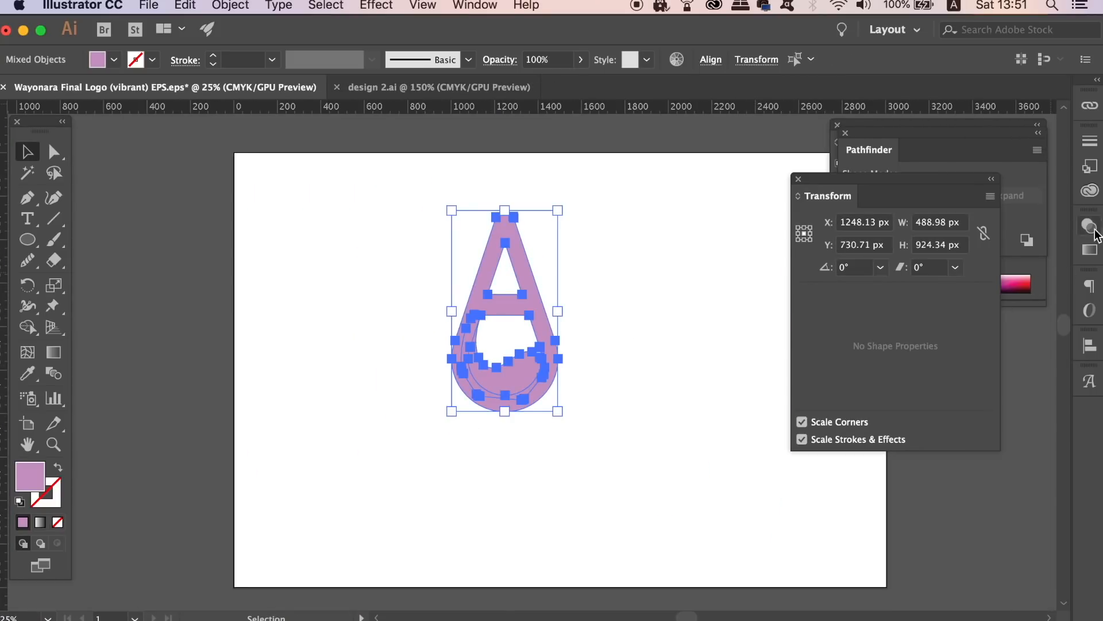
left_click(868, 154)
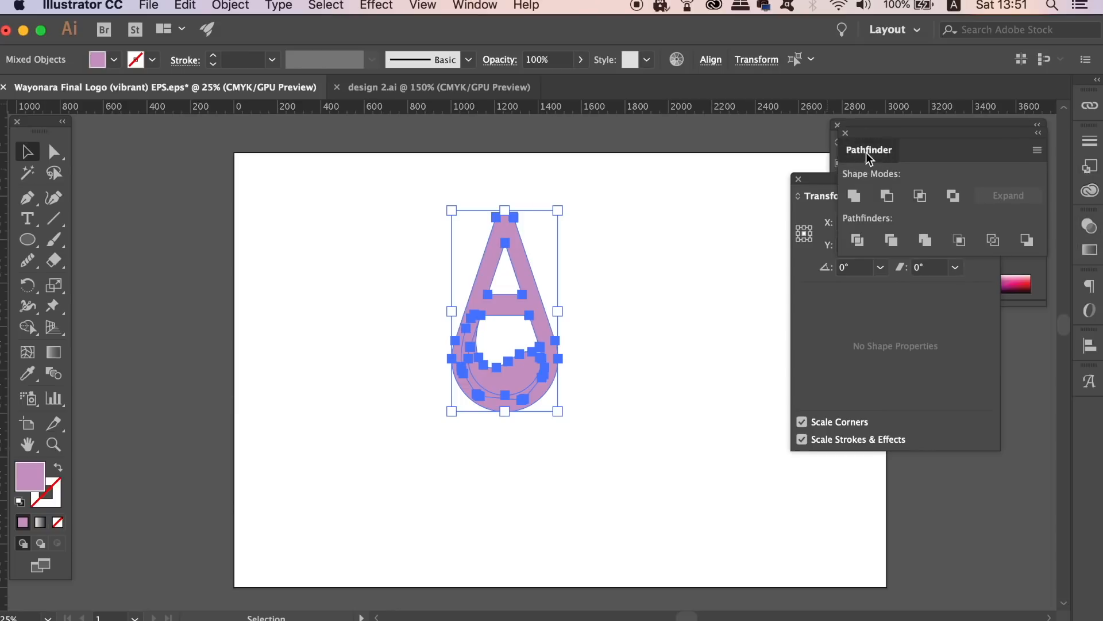
left_click(855, 196)
left_click(673, 275)
key("super+plus")
key("super+plus")
key("super+plus")
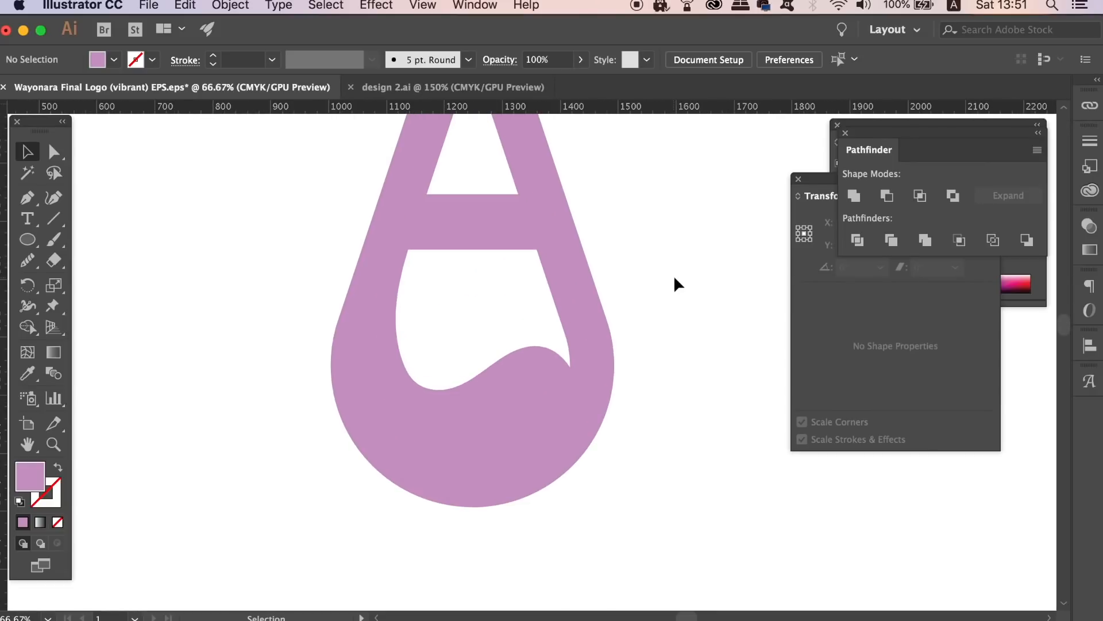
scroll(566, 408, "down", 2)
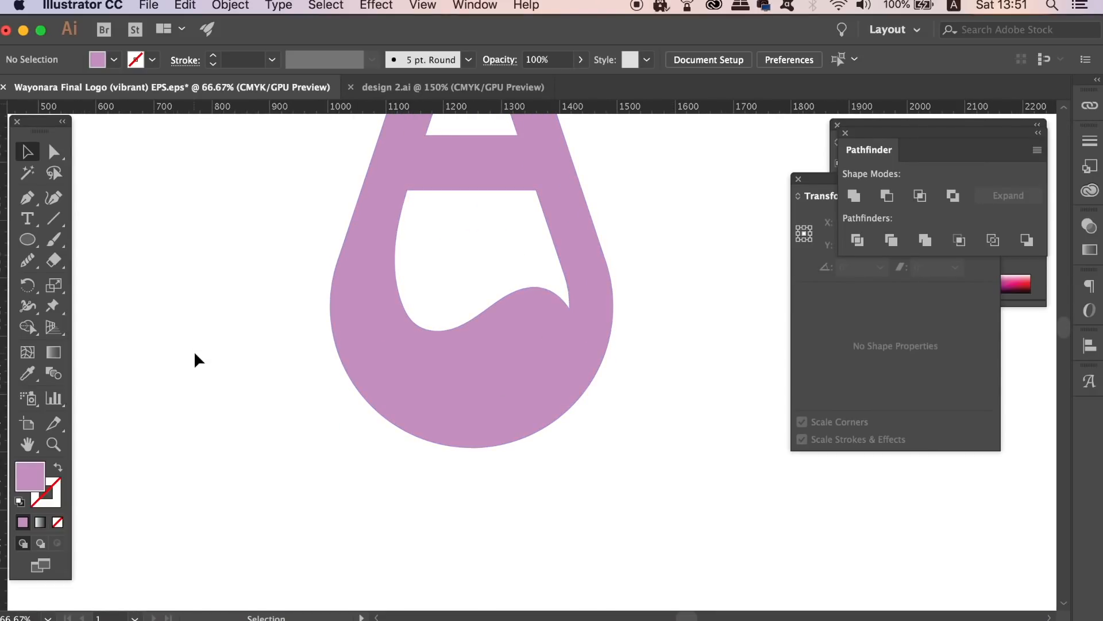
Draw a closed, thin curved crescent highlight with the Pen tool inside the solid liquid area below the wave, about 235 px wide and 92 px tall
key("p")
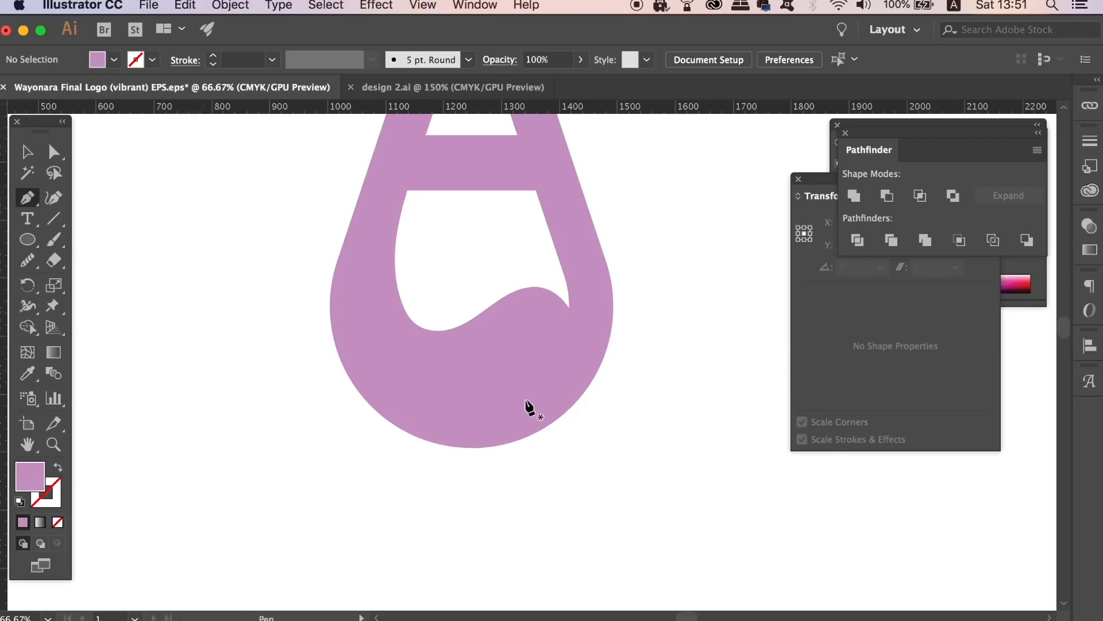
left_click(561, 352)
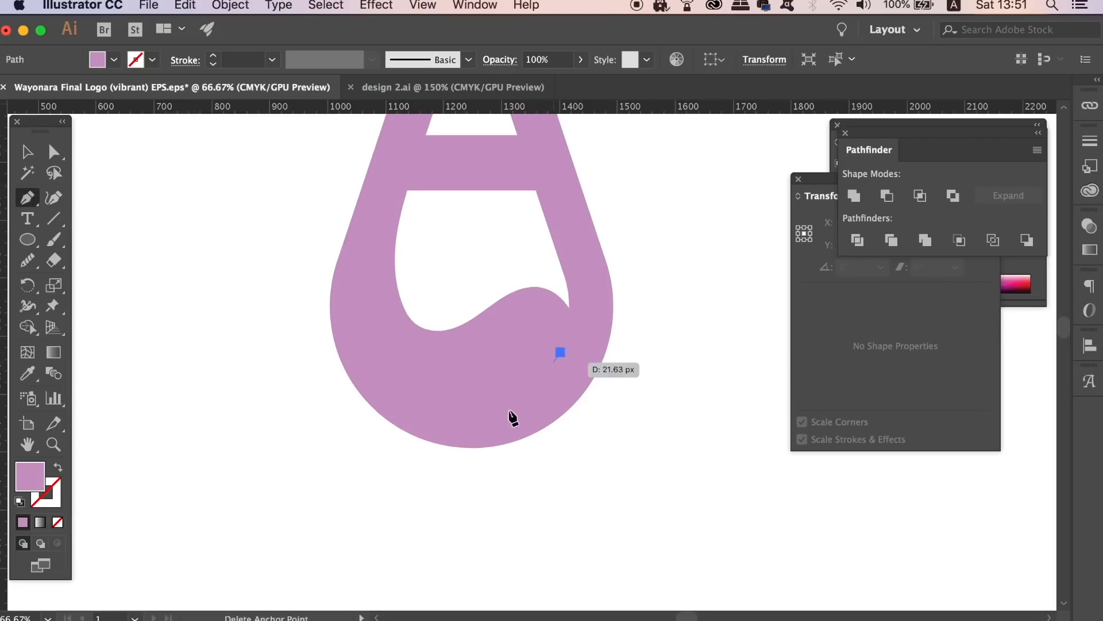
left_click_drag(424, 401, 319, 375)
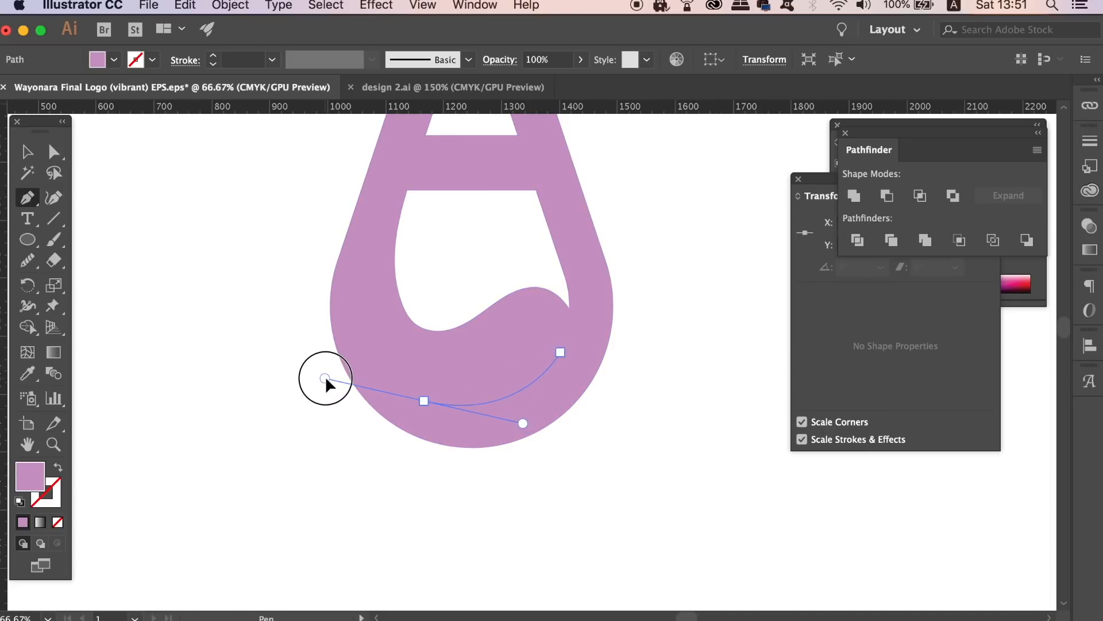
left_click(424, 401)
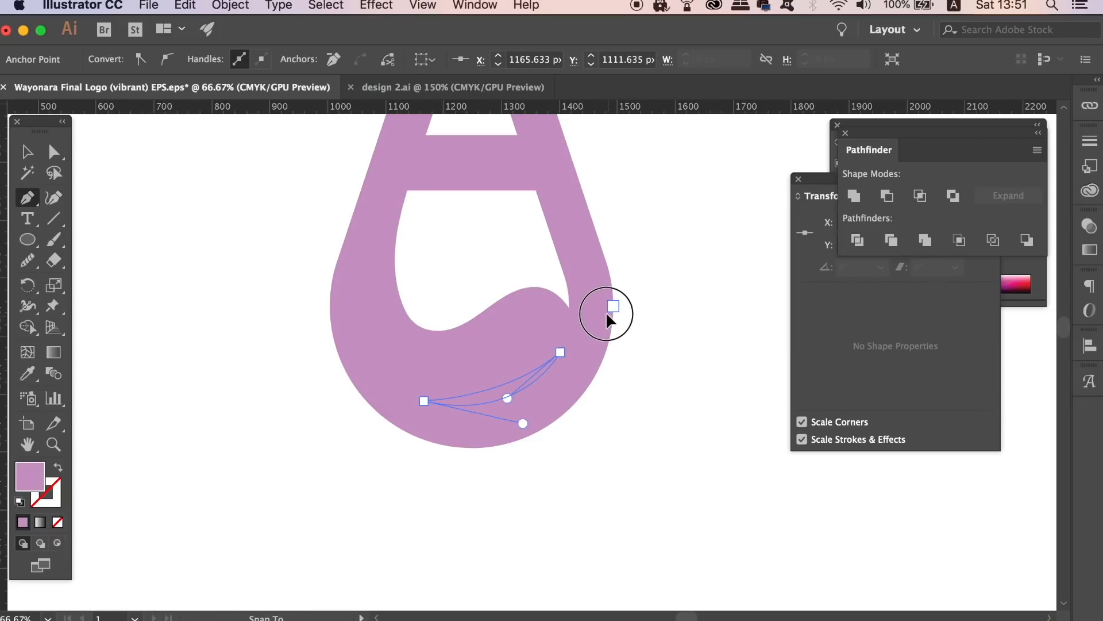
left_click_drag(606, 316, 606, 316)
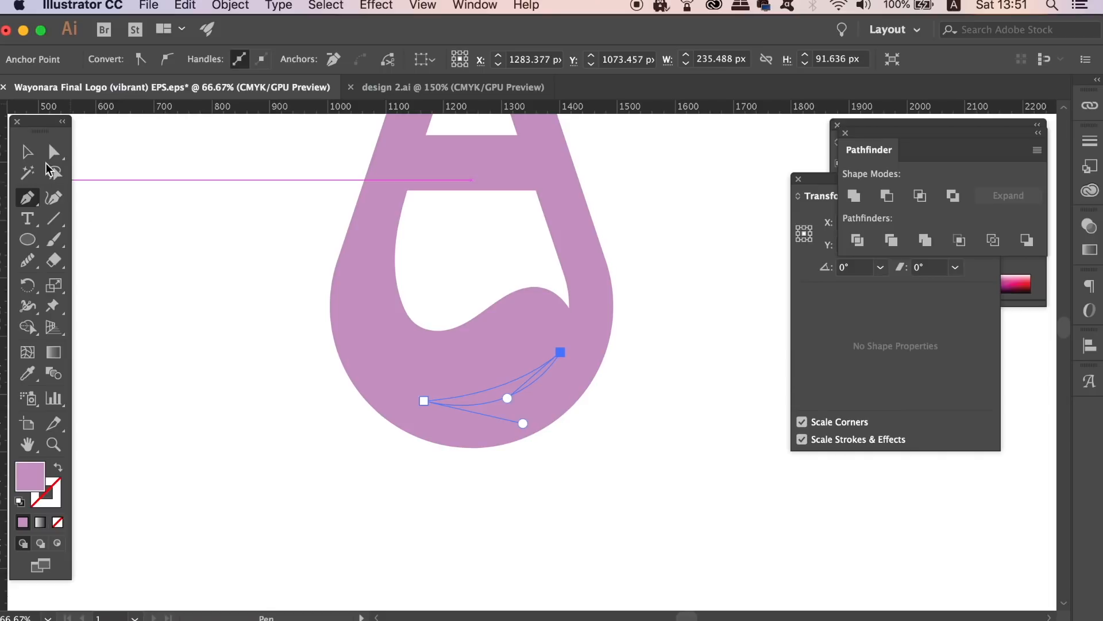
Cut the crescent highlight out of the teardrop logo with Pathfinder's Minus Front and check the whole logo on the artboard
left_click(27, 152)
left_click(582, 278, "shift")
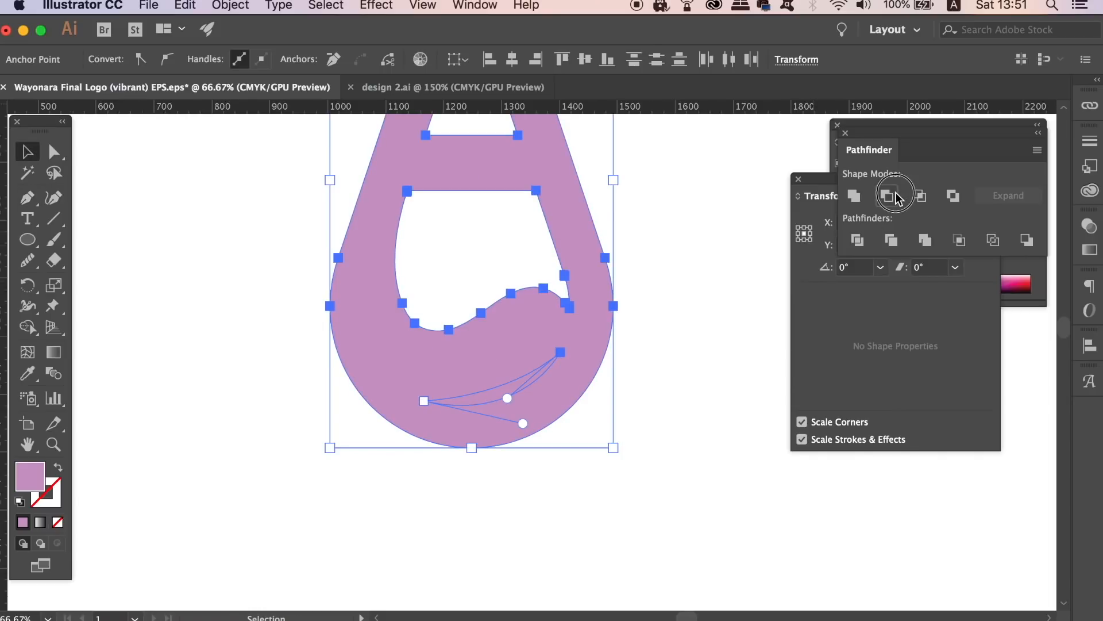
left_click(895, 197)
left_click(725, 325)
key("super+minus")
key("super+minus")
key("super+minus")
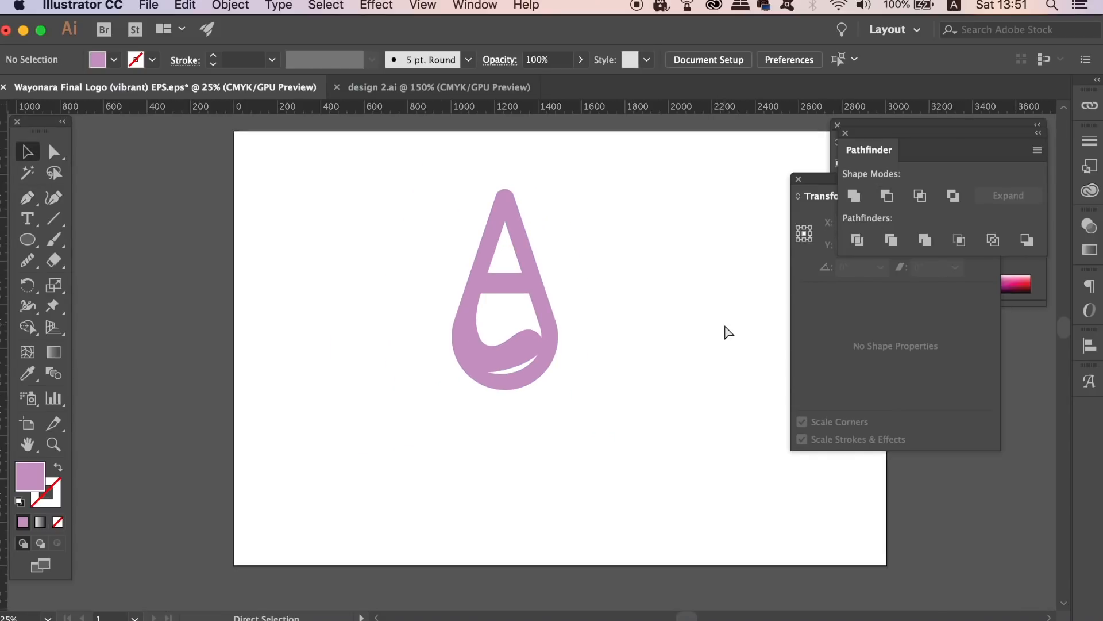